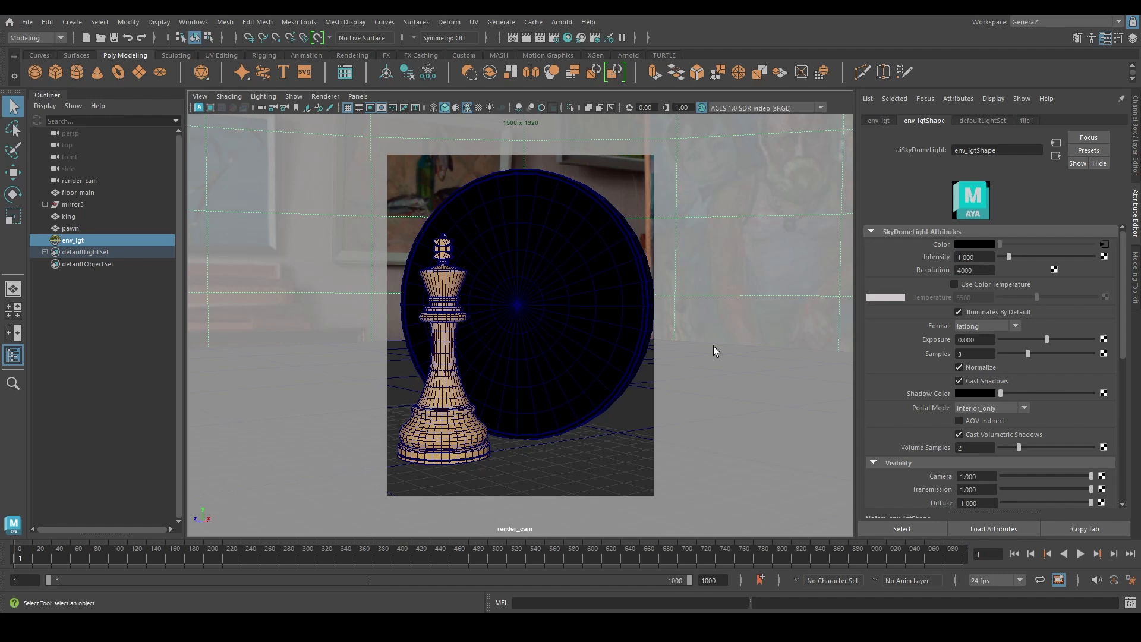
- Hide the king mesh so only the pawn stands in front of the mirror, toggling its visibility once to compare
click(70, 216)
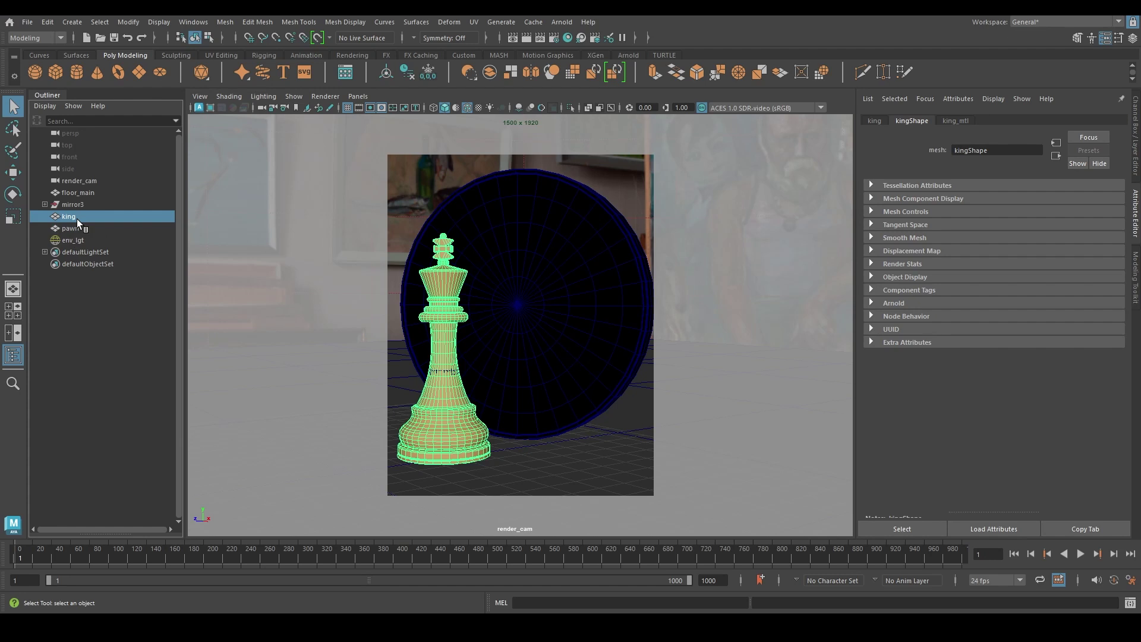
key(ctrl+h)
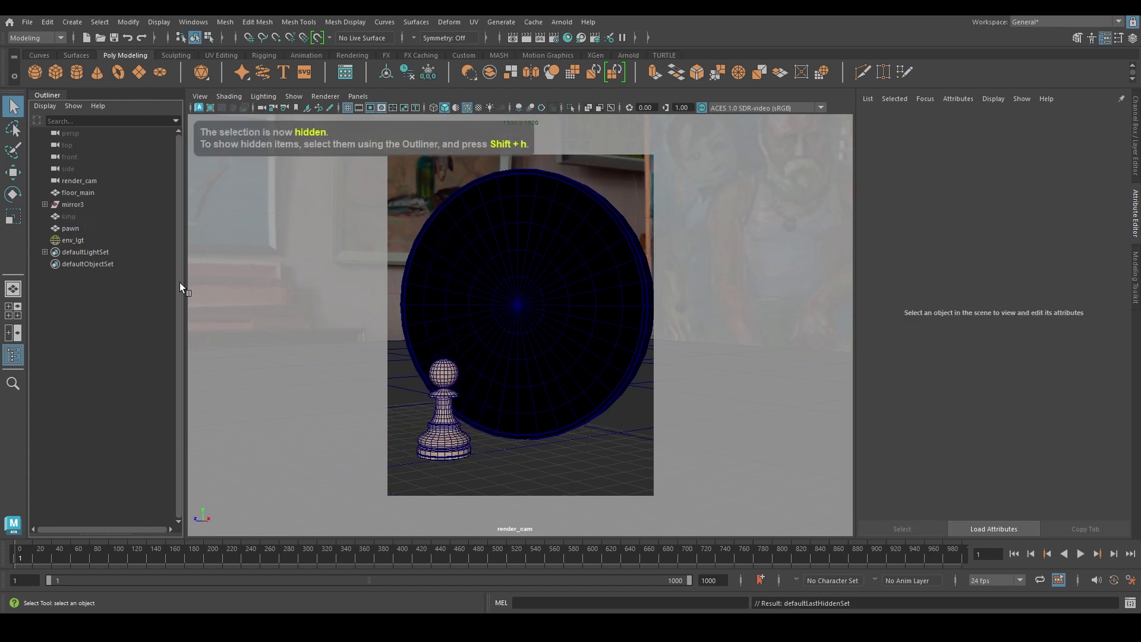
click(69, 215)
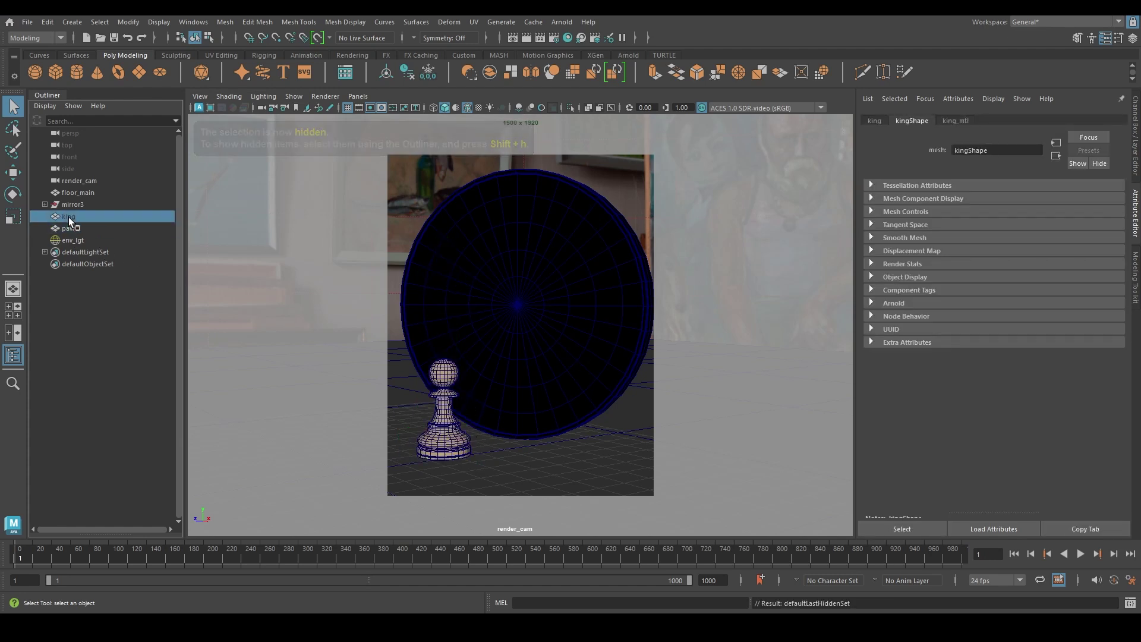
key(shift+h)
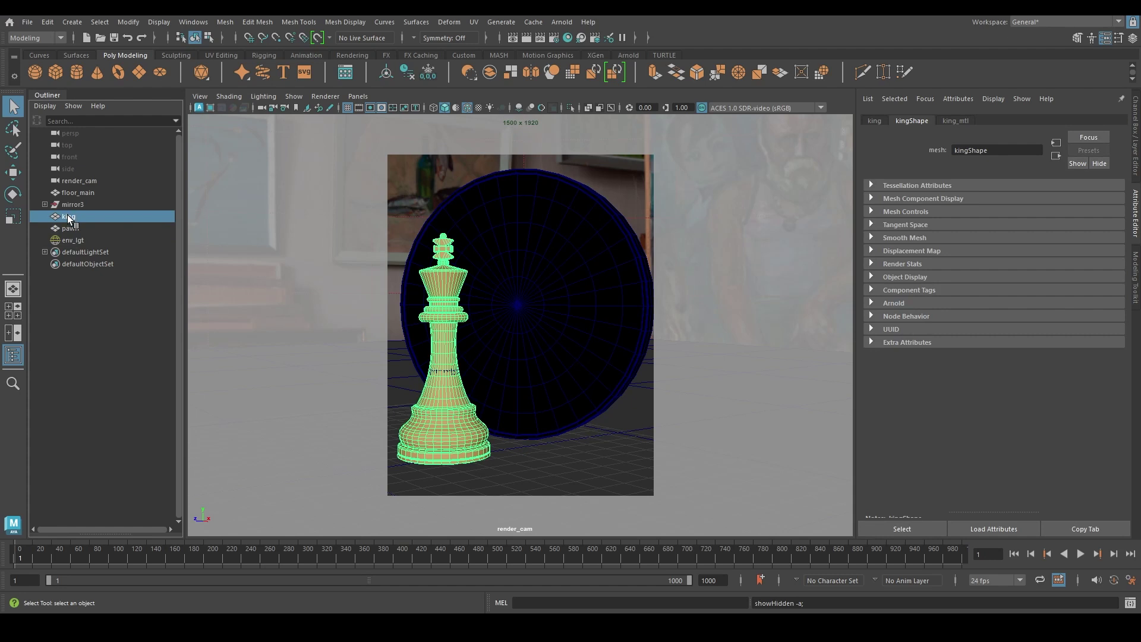
key(ctrl+h)
- Inspect the material settings of the mirror, frame, pawn and king, and the attributes of the env_lgt sky dome light
click(620, 287)
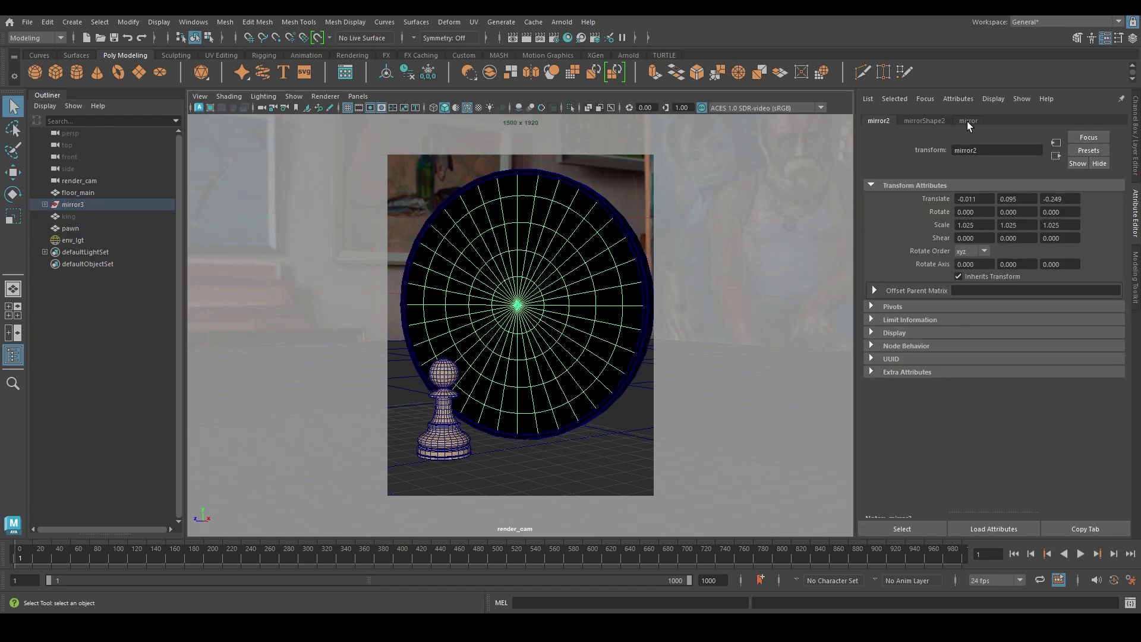
click(968, 121)
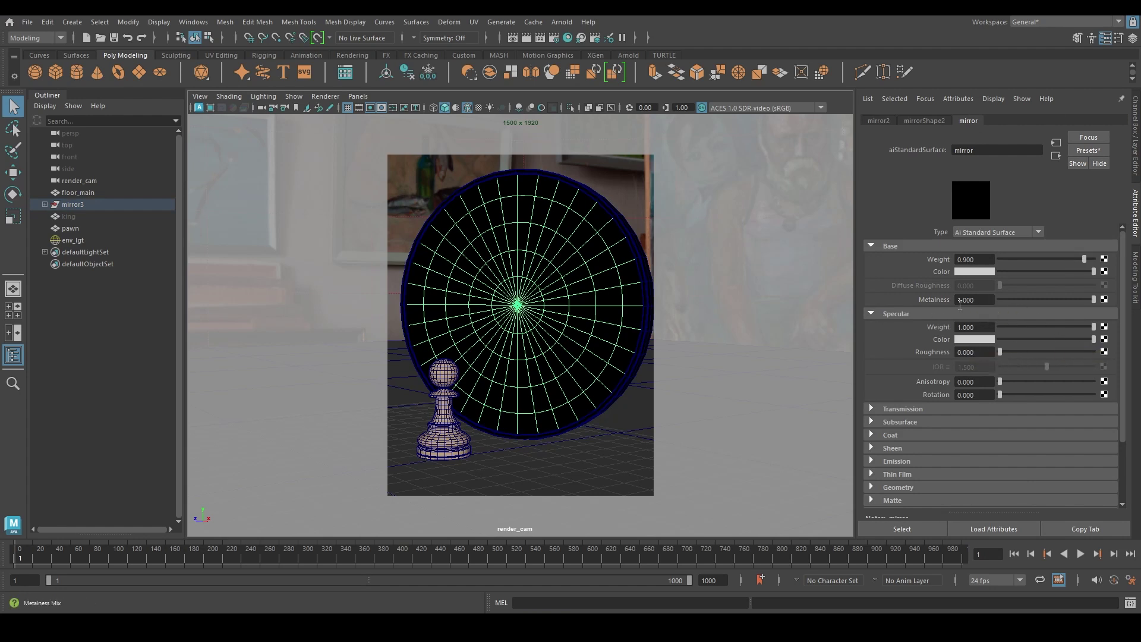
click(975, 352)
click(601, 198)
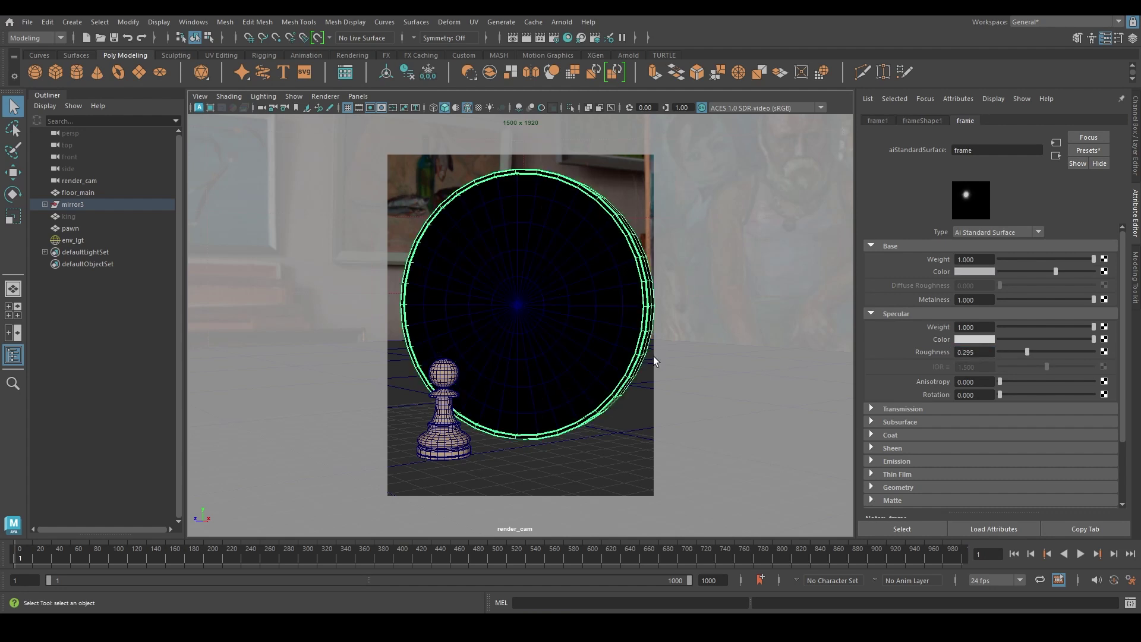
click(423, 397)
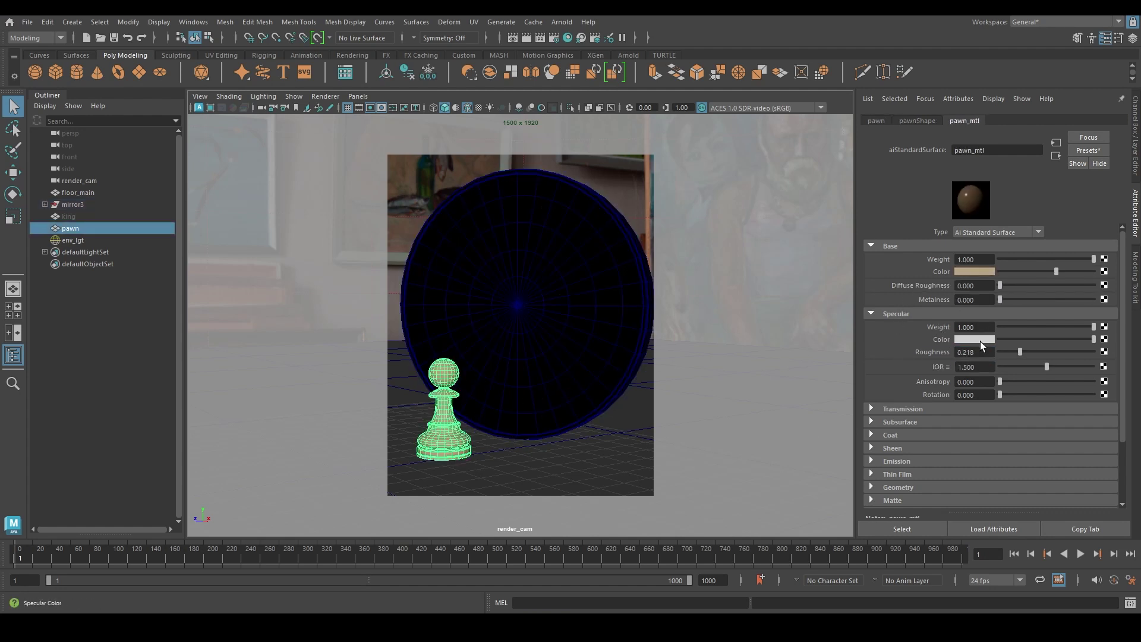
click(69, 216)
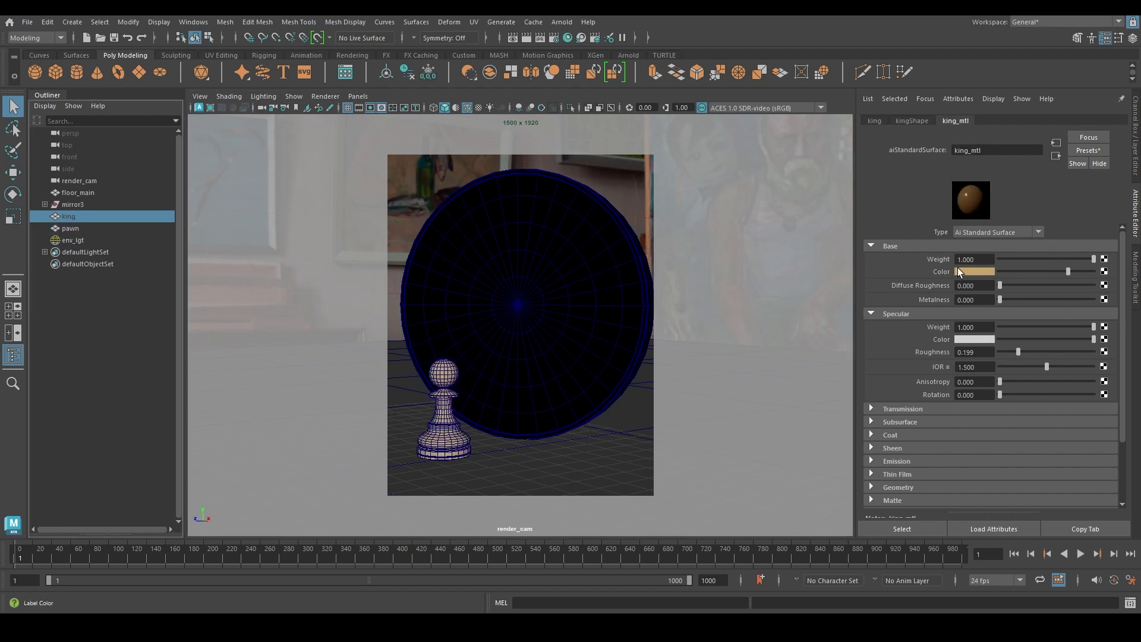
click(75, 241)
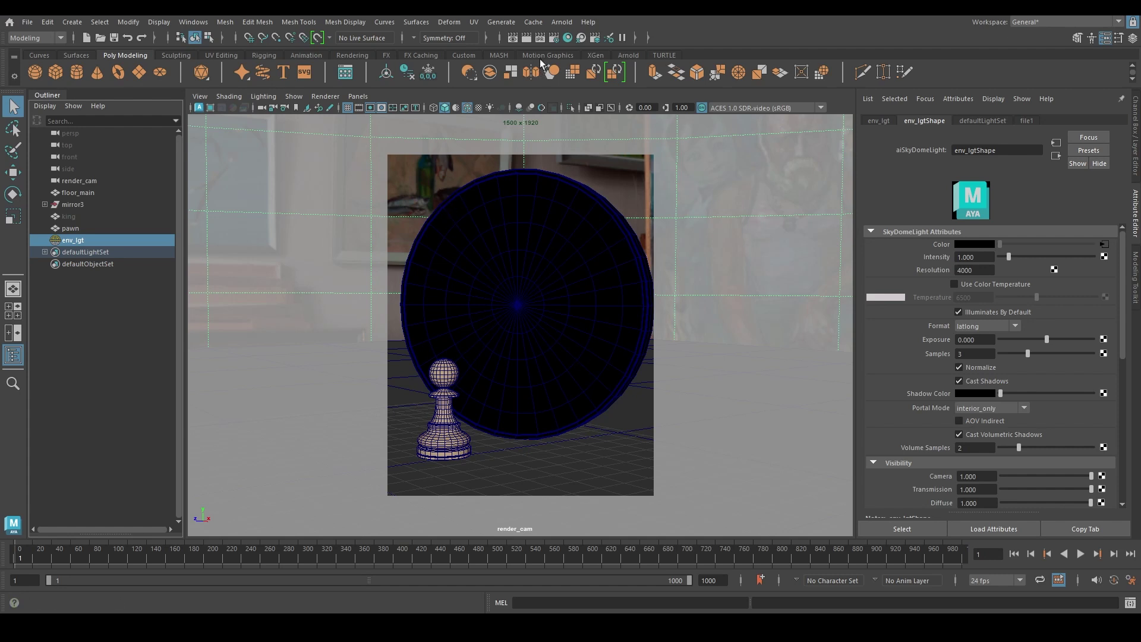
- Check the Arnold Renderer sampling values in the Render Settings
click(554, 38)
click(294, 184)
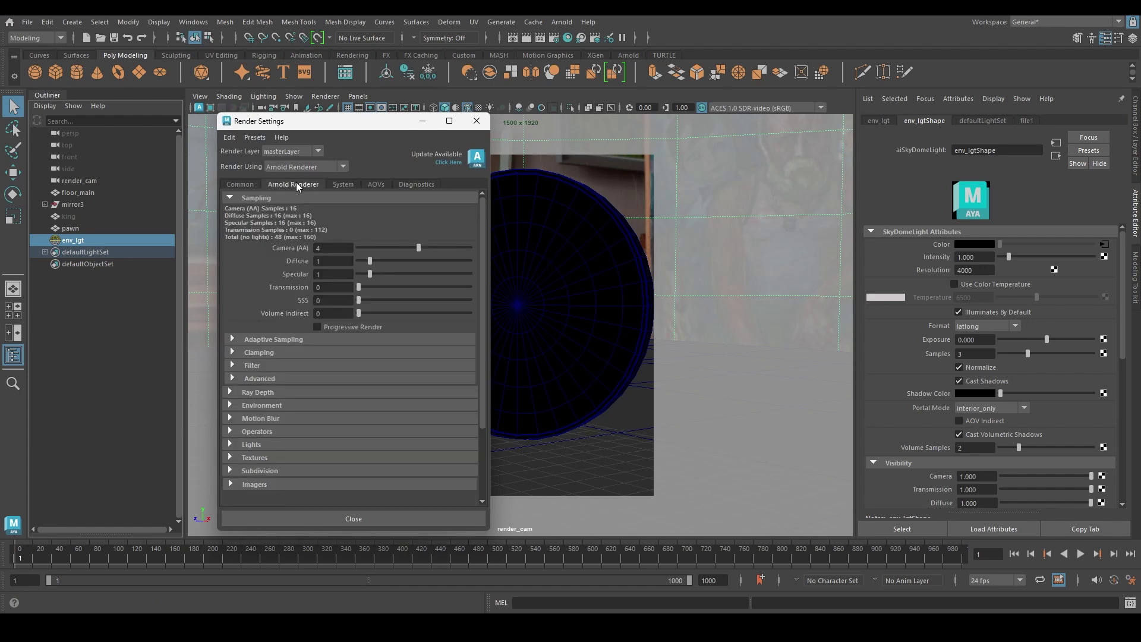
click(333, 248)
key(Tab)
key(Tab)
- Remove all active AOVs from the Arnold render settings and close the settings window
click(376, 185)
drag(350, 263, 361, 333)
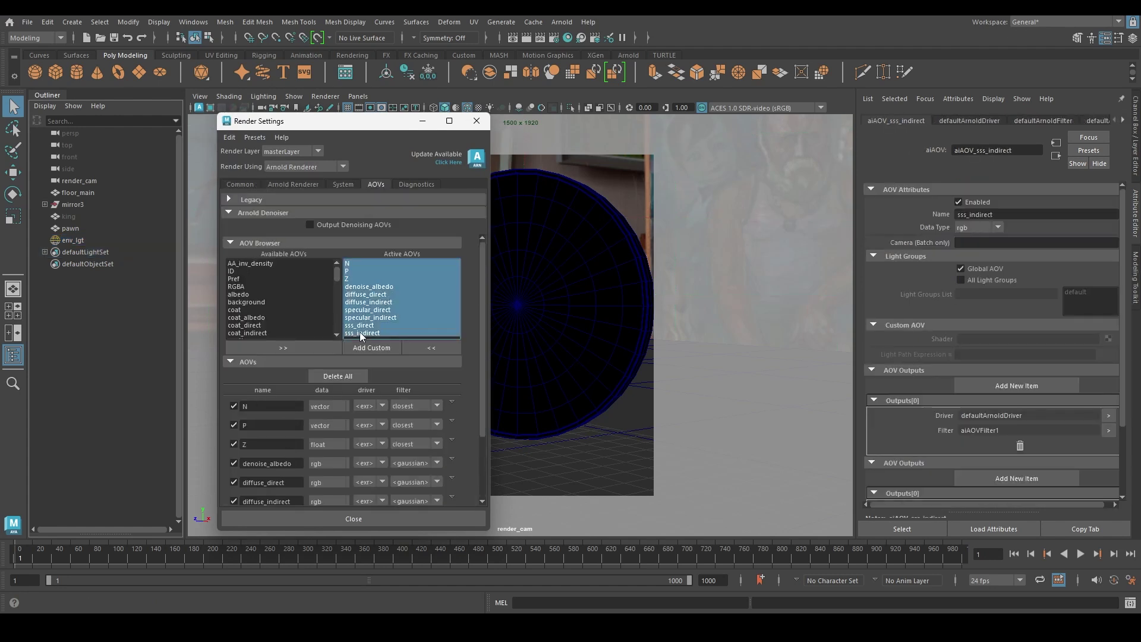
click(431, 345)
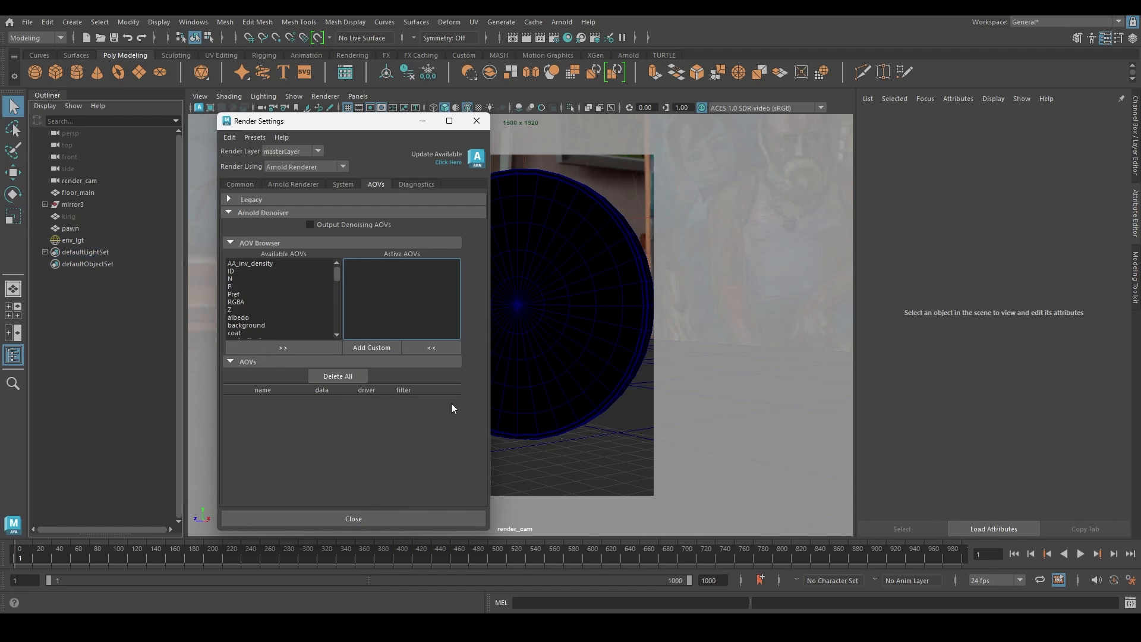
click(476, 121)
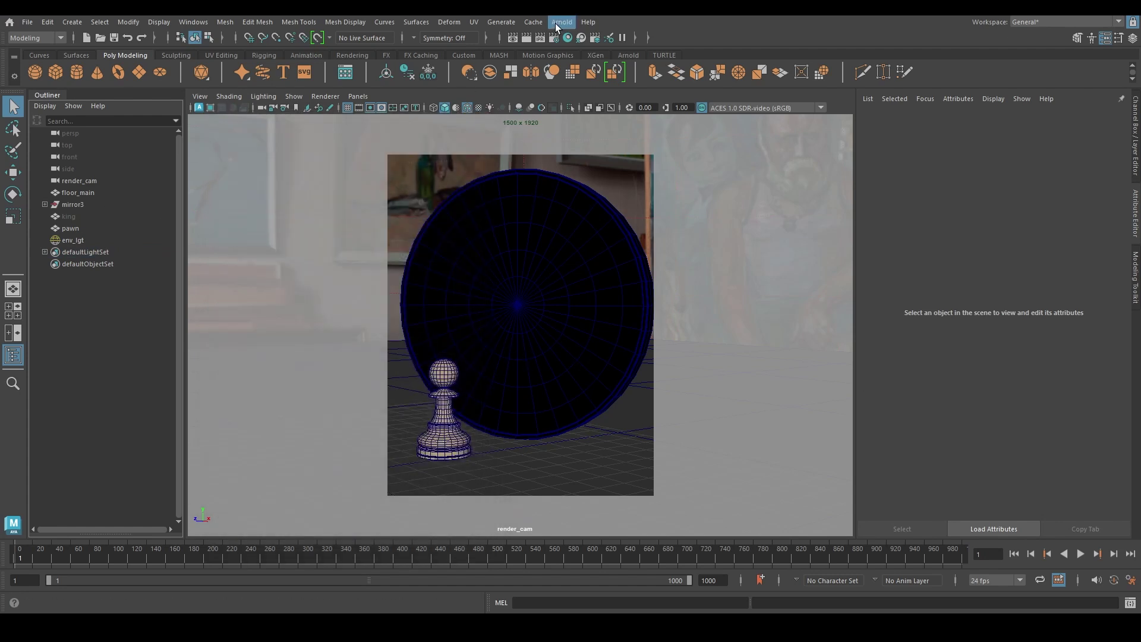
- Start an Arnold RenderView render of the pawn and mirror through render_cam and fit the image in its window
click(555, 23)
click(585, 45)
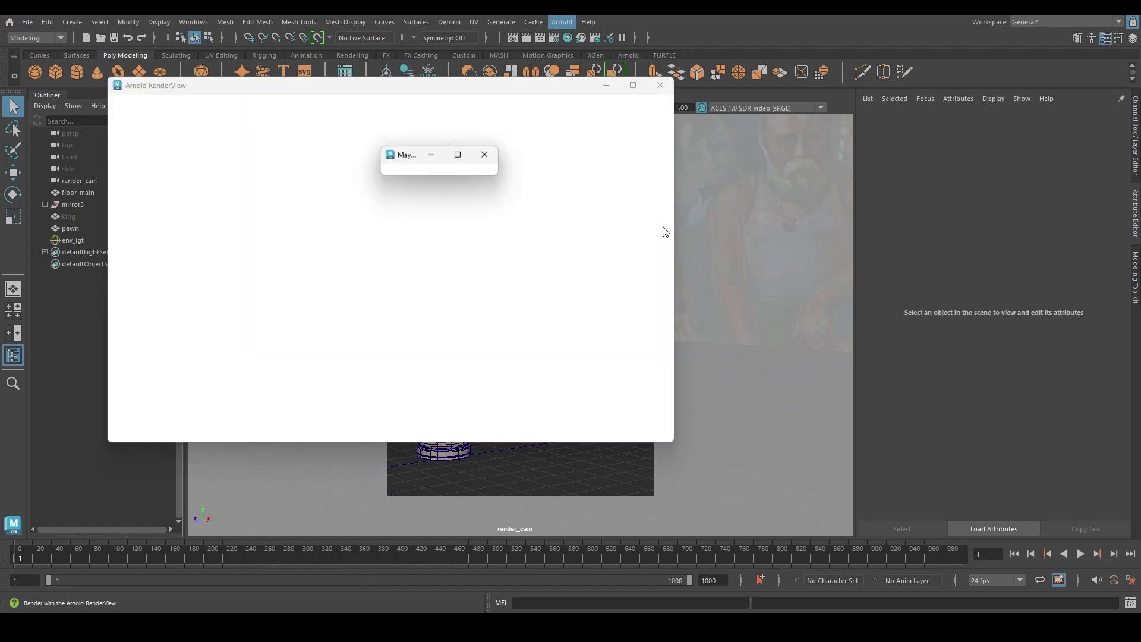
drag(452, 92, 570, 94)
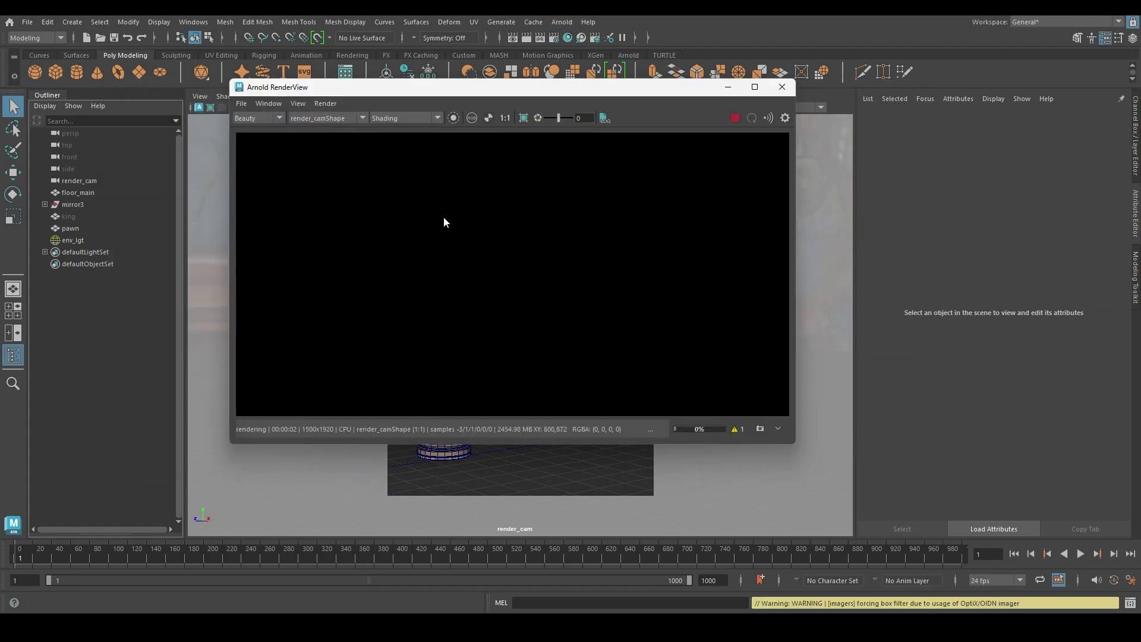
scroll(437, 288, down, 6)
click(436, 287)
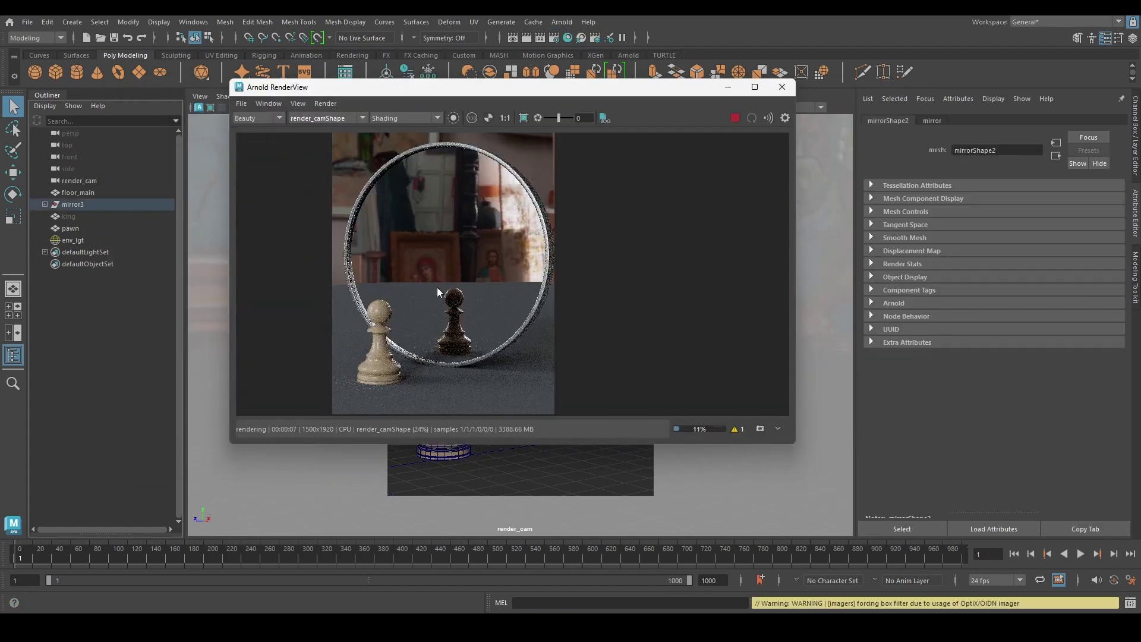
middle_drag(437, 287, 459, 284)
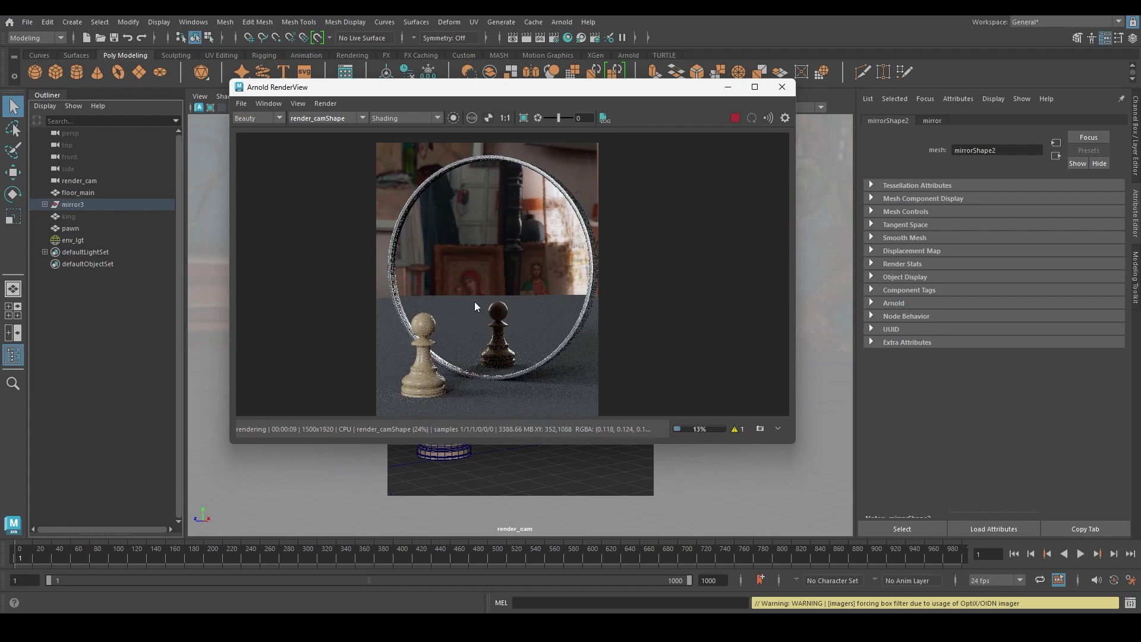
- Check the OptiX denoiser imager settings in the RenderView, then enlarge the render window for a closer view of the pawn
click(781, 118)
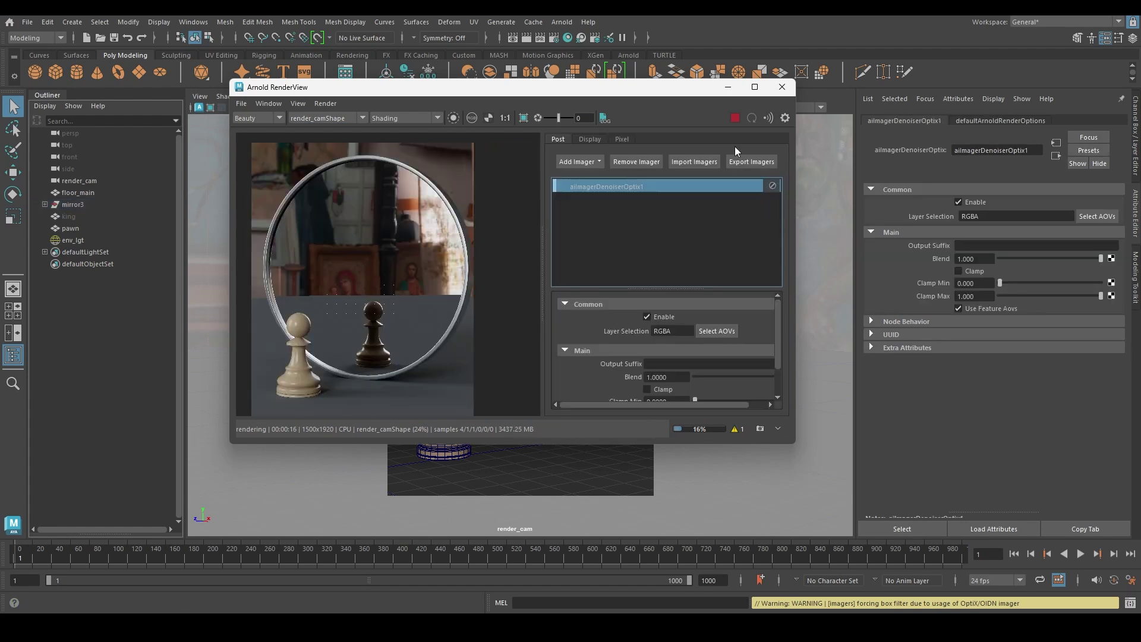
click(785, 118)
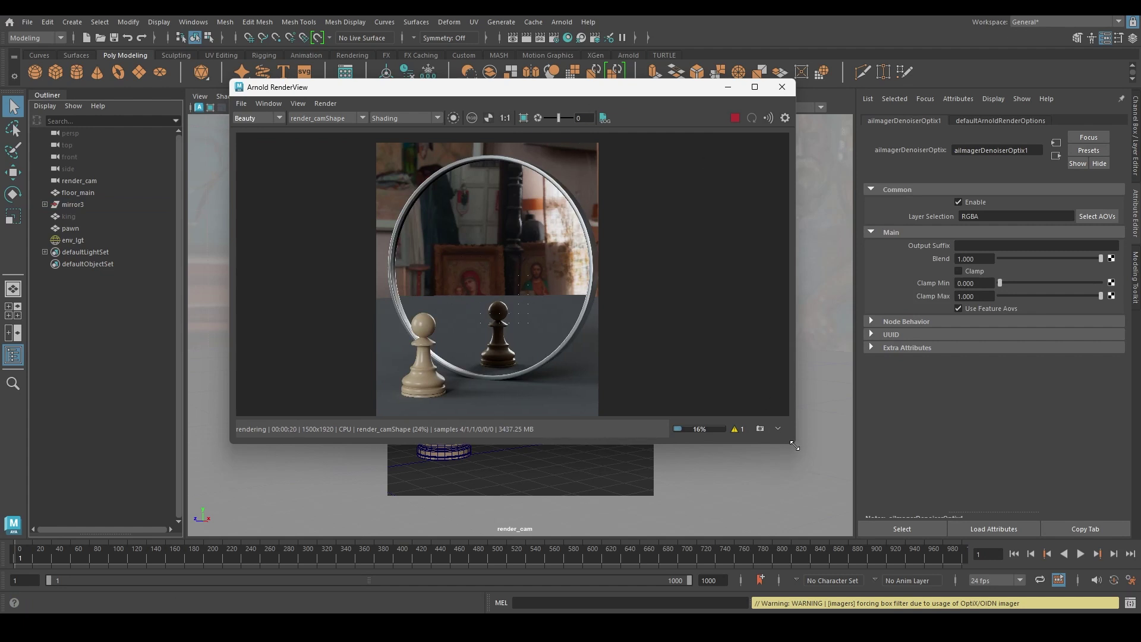
drag(795, 438, 860, 526)
scroll(613, 407, up, 2)
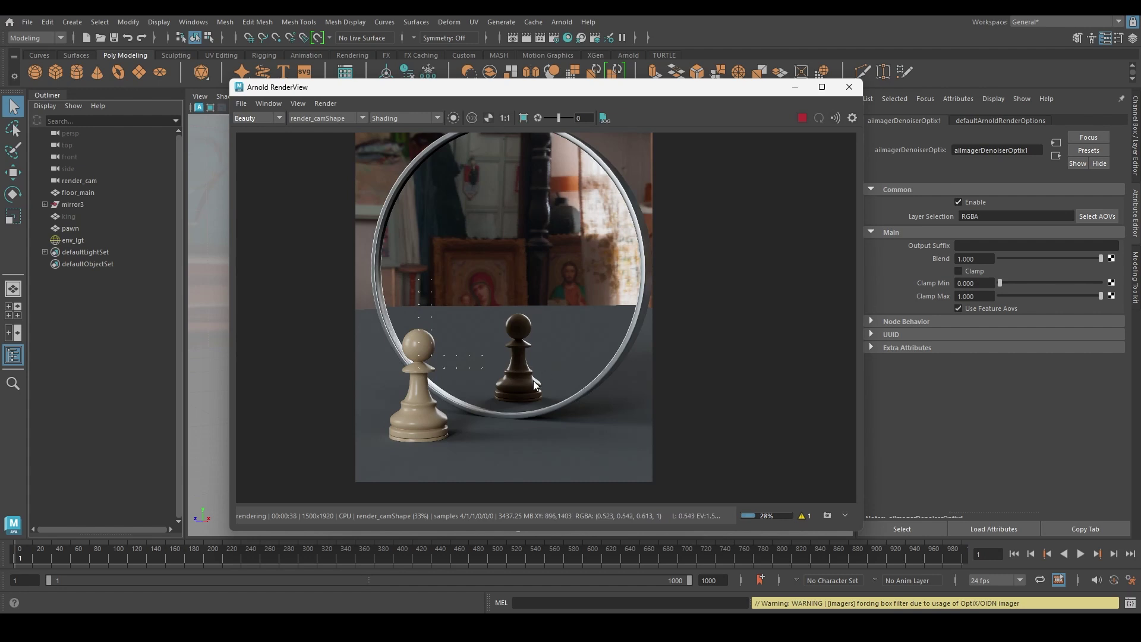
- Unhide the king mesh so it renders, and move the render window aside to free the viewport
click(125, 217)
key(shift+h)
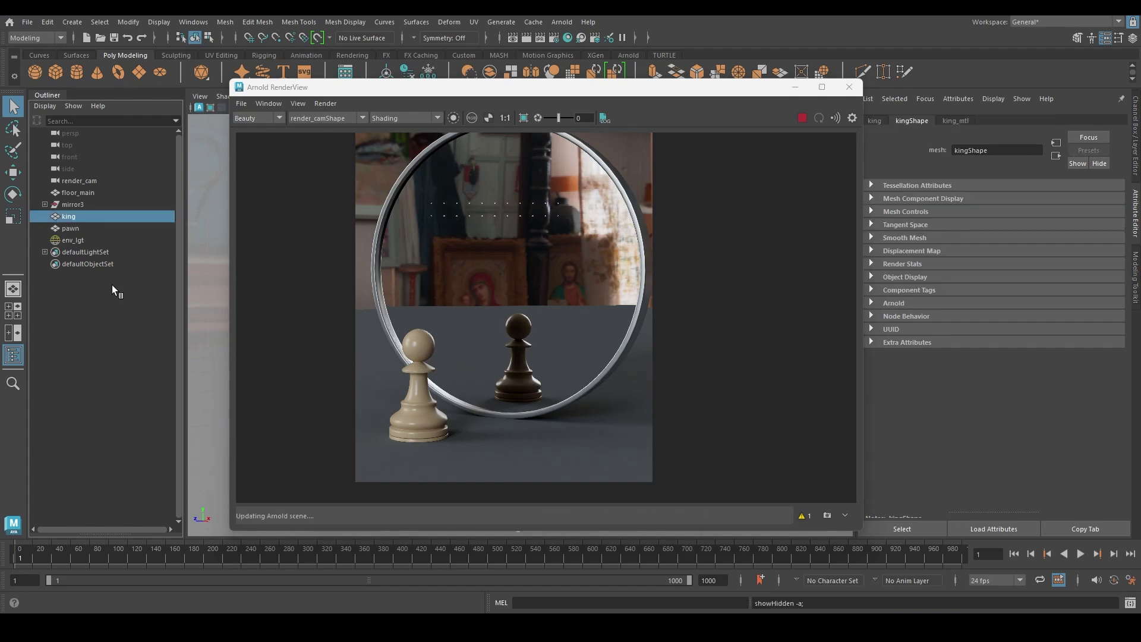
drag(556, 90, 830, 110)
- Examine in wireframe from the top and perspective views how the pawn is centred inside the king
alt+drag(359, 119, 268, 295)
scroll(268, 295, up, 3)
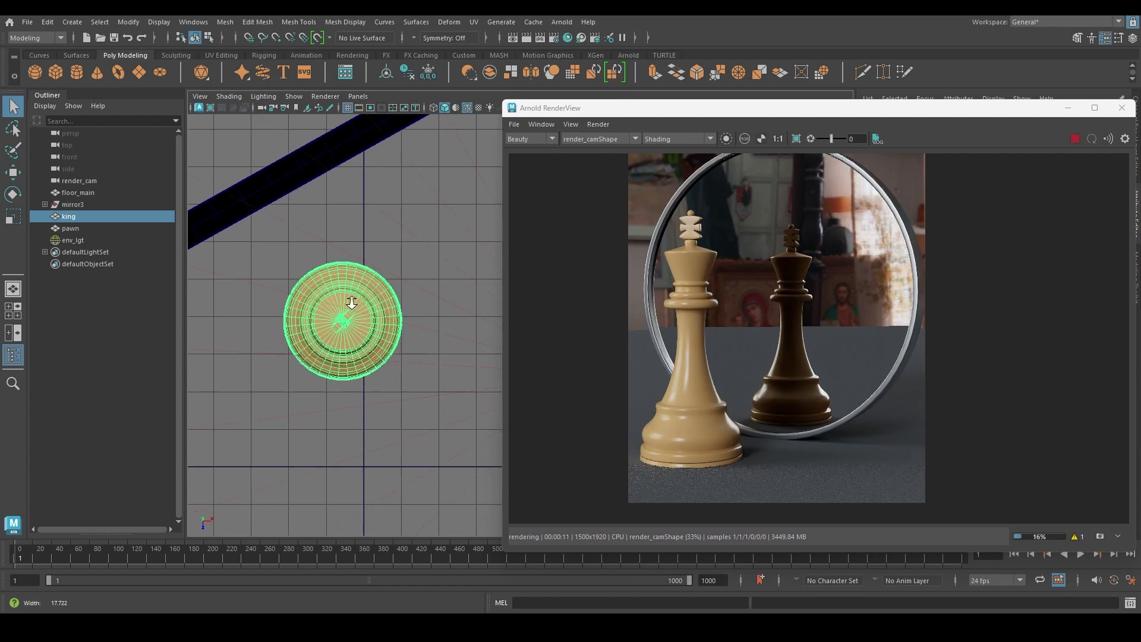
key(4)
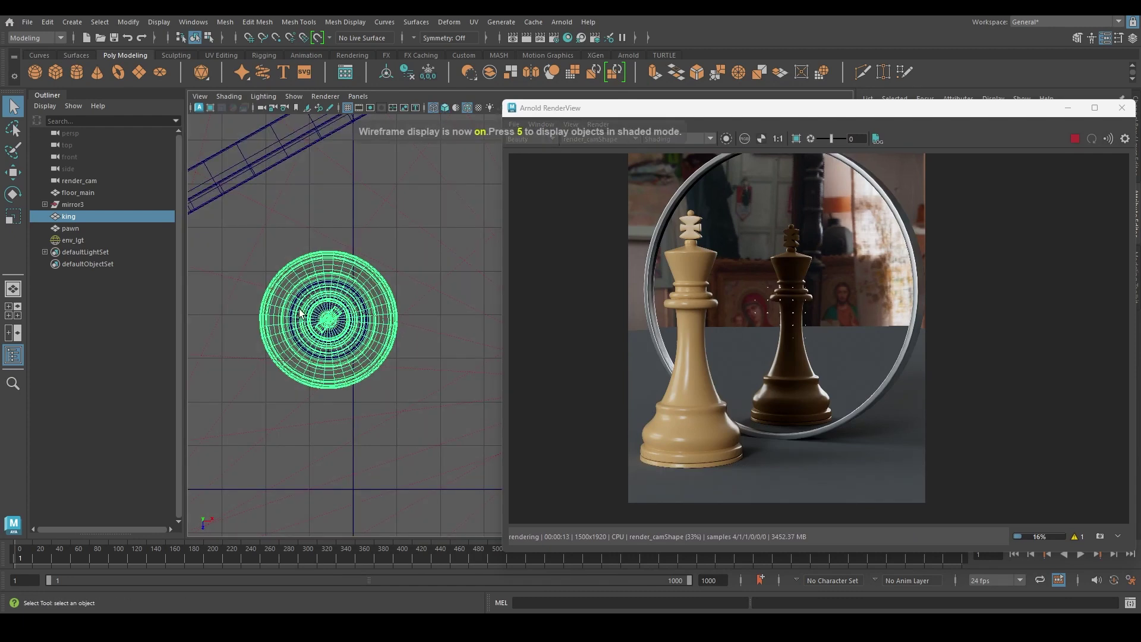
alt+middle_drag(340, 325, 355, 301)
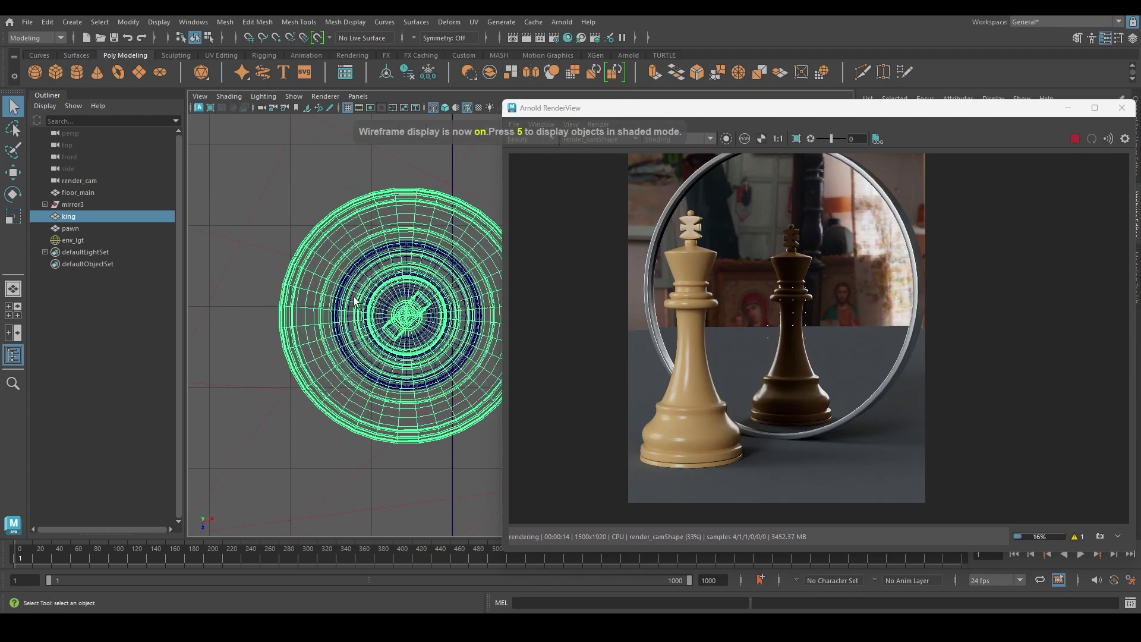
click(101, 228)
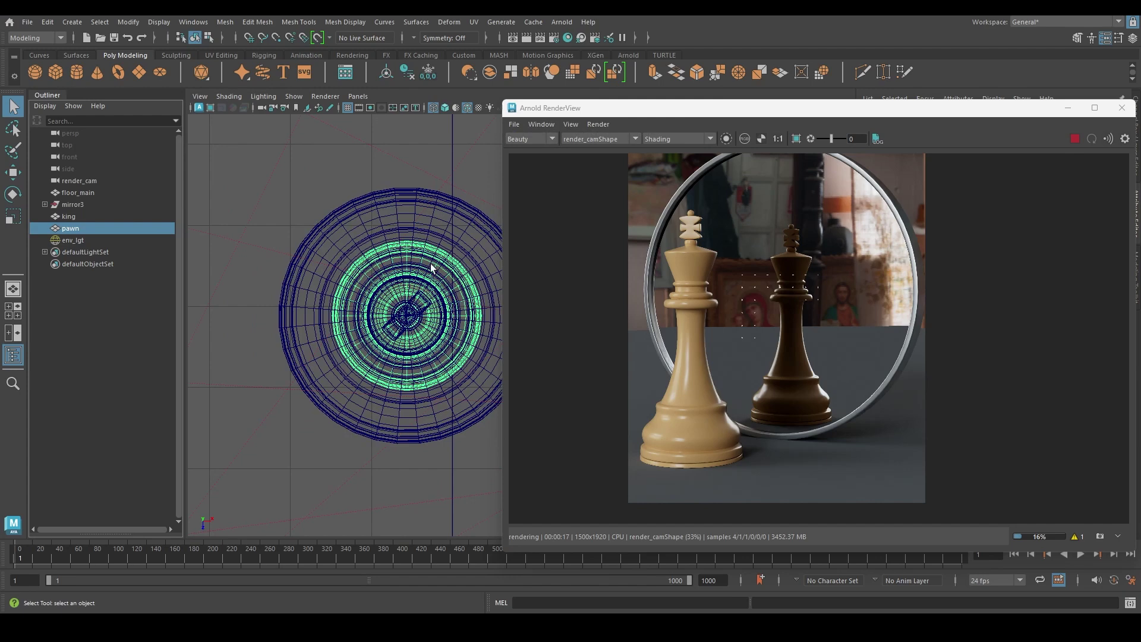
key(space)
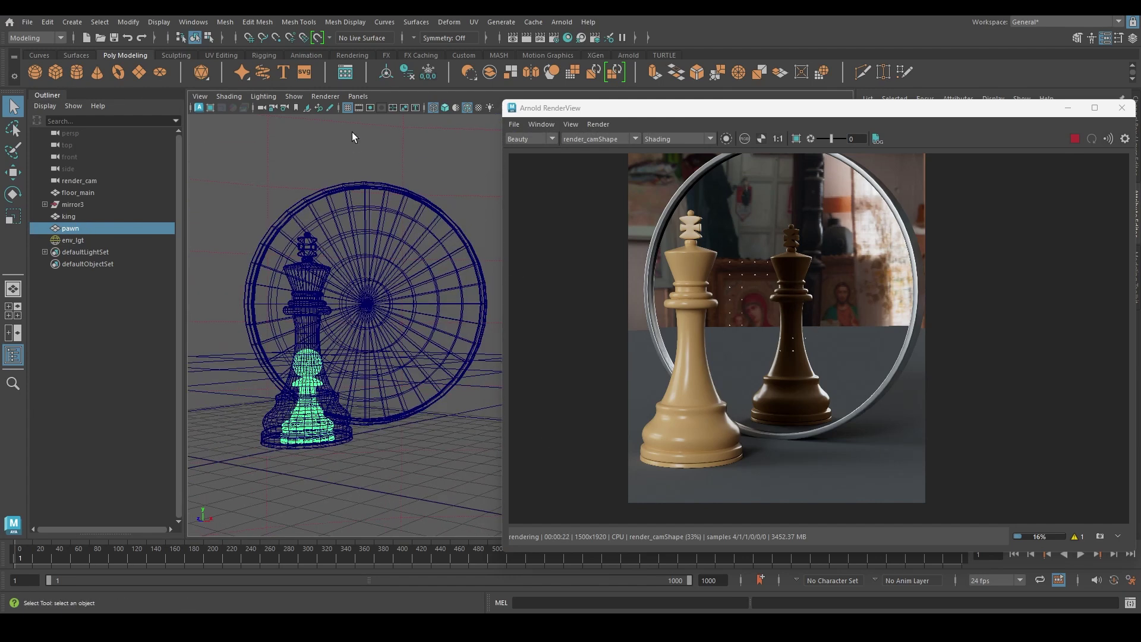
- Set the viewport to look through render_cam again
click(358, 97)
mouse_move(410, 109)
click(515, 122)
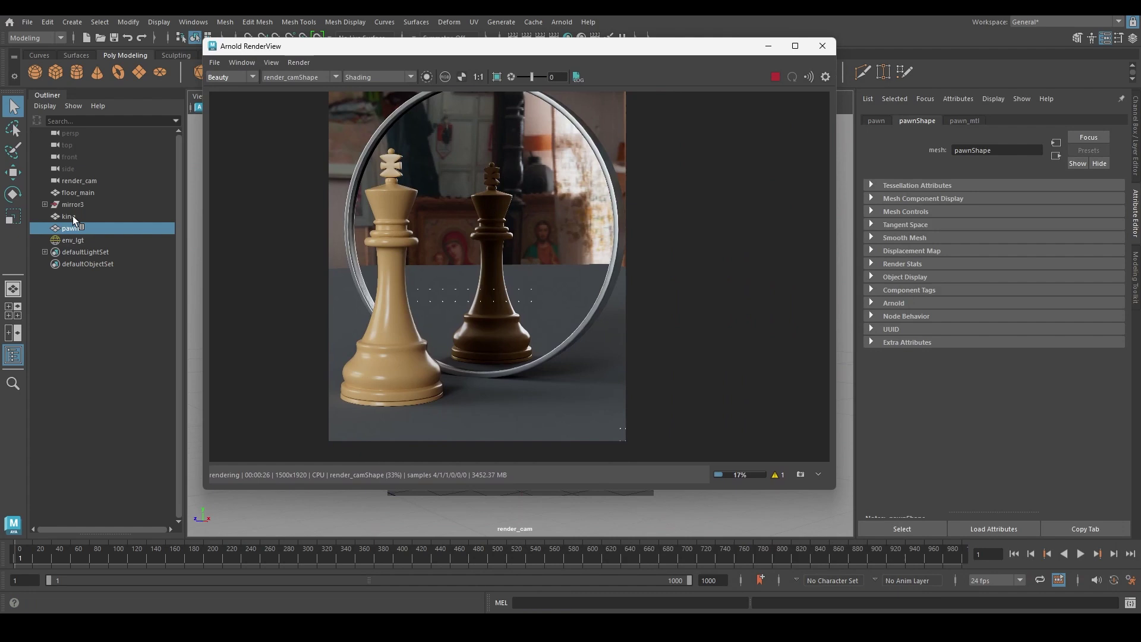
- Hide the king so only the pawn renders, and inspect the pawn and its mirror reflection
click(65, 232)
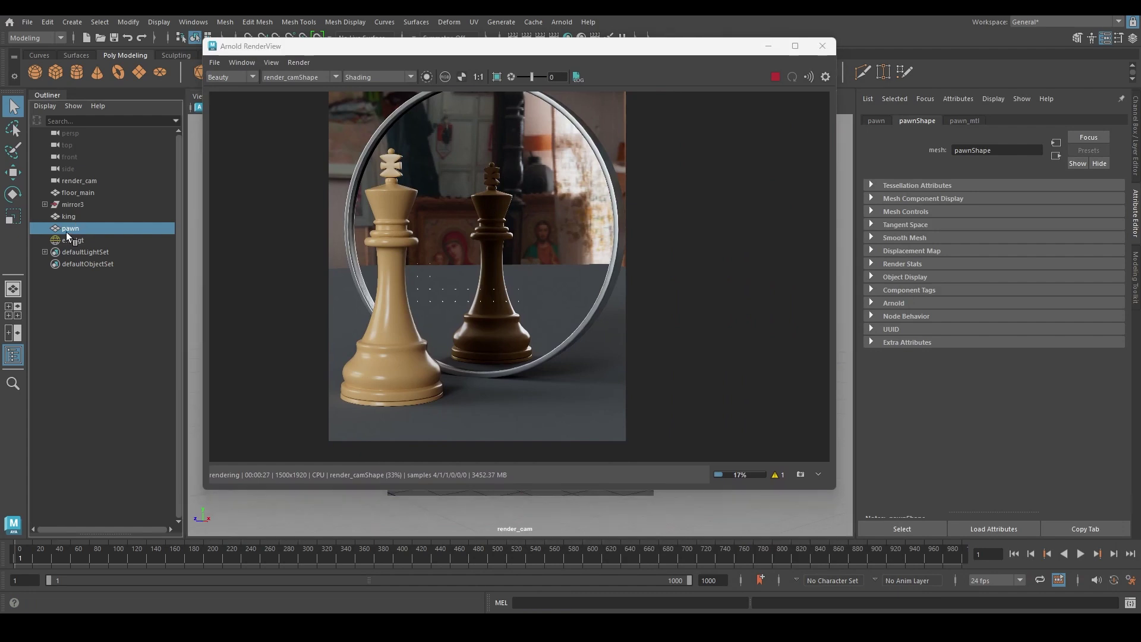
click(71, 219)
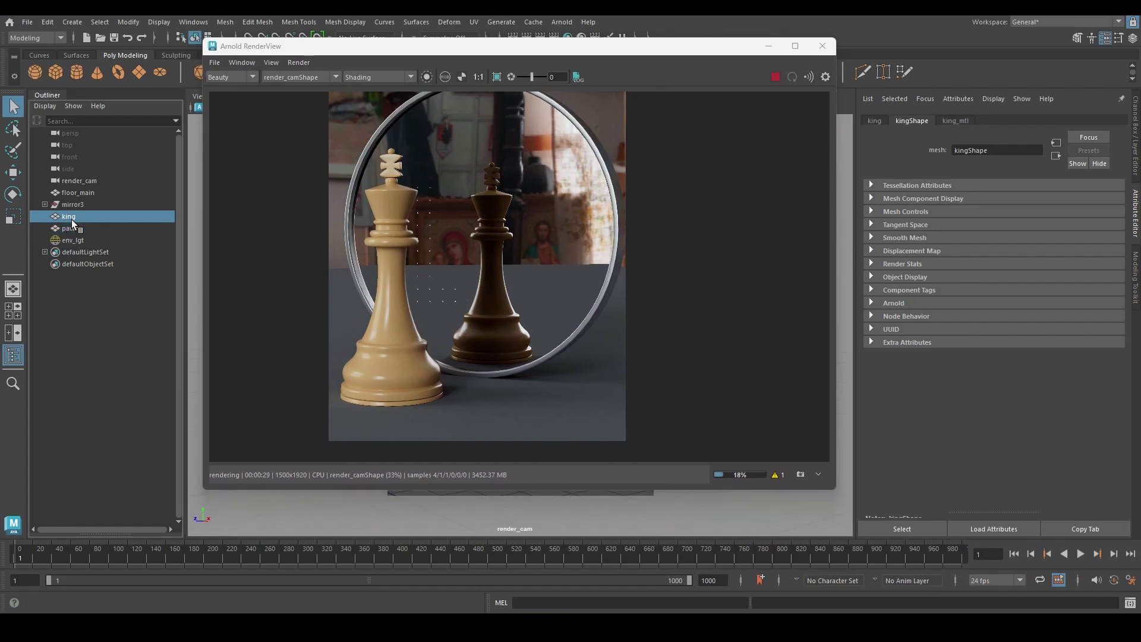
key(ctrl+h)
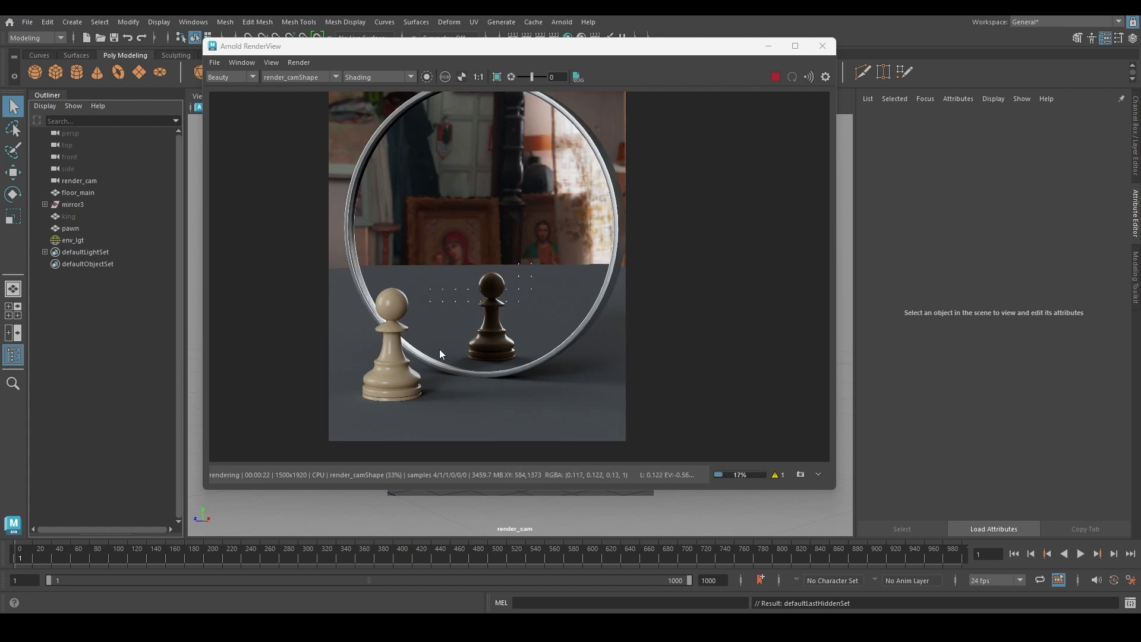
click(381, 358)
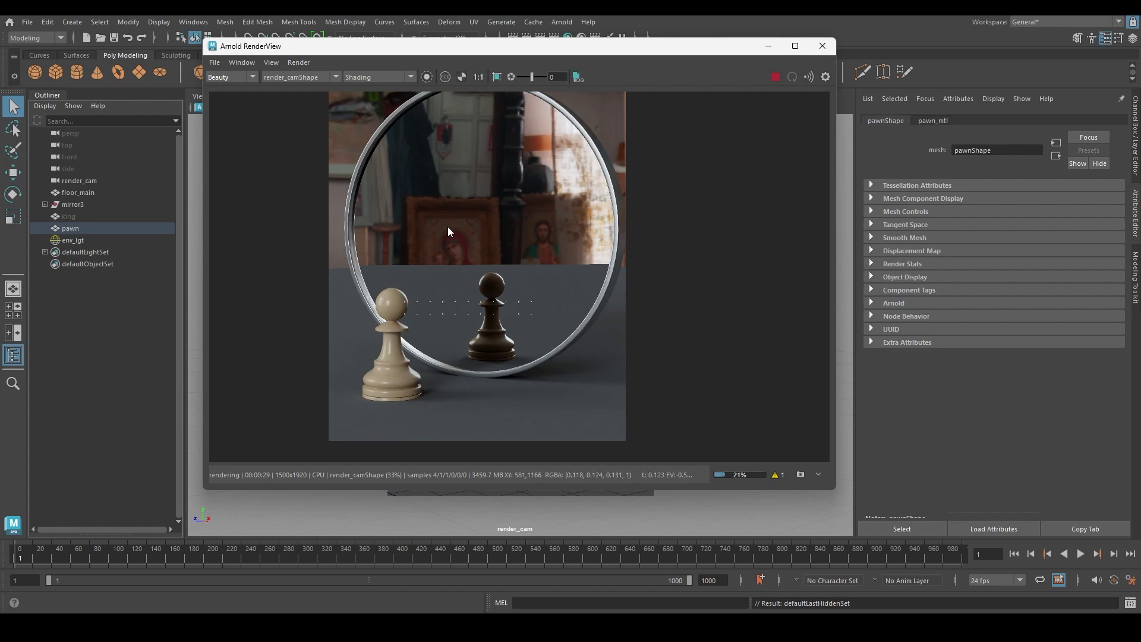
click(448, 133)
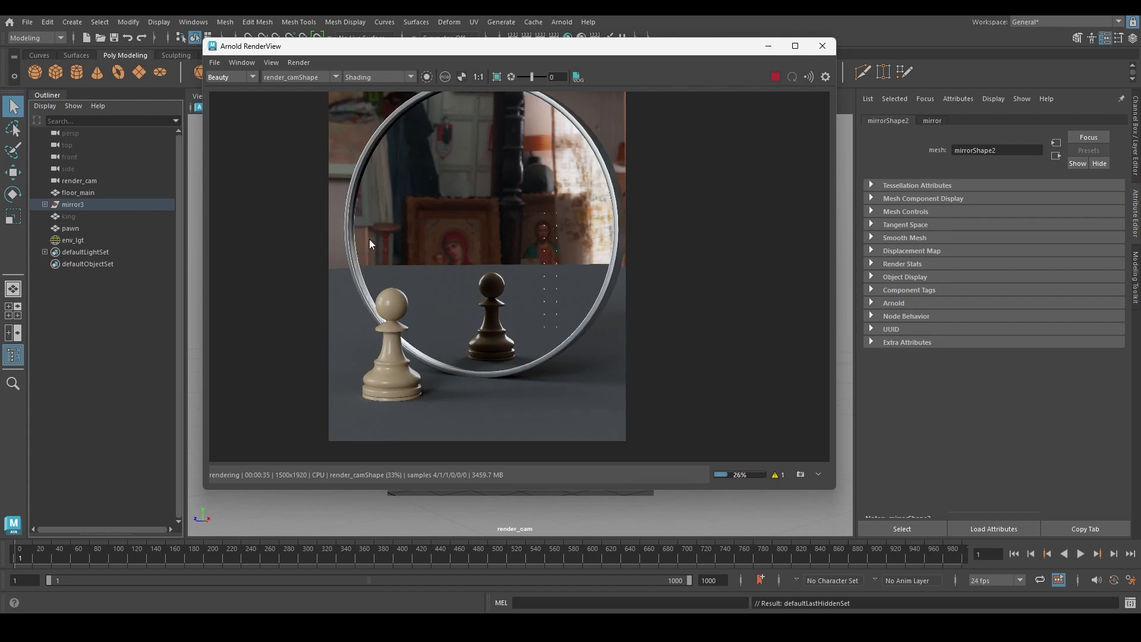
- Hide the pawn and unhide the king so that only the king renders in front of the mirror
click(73, 230)
key(ctrl+h)
click(71, 216)
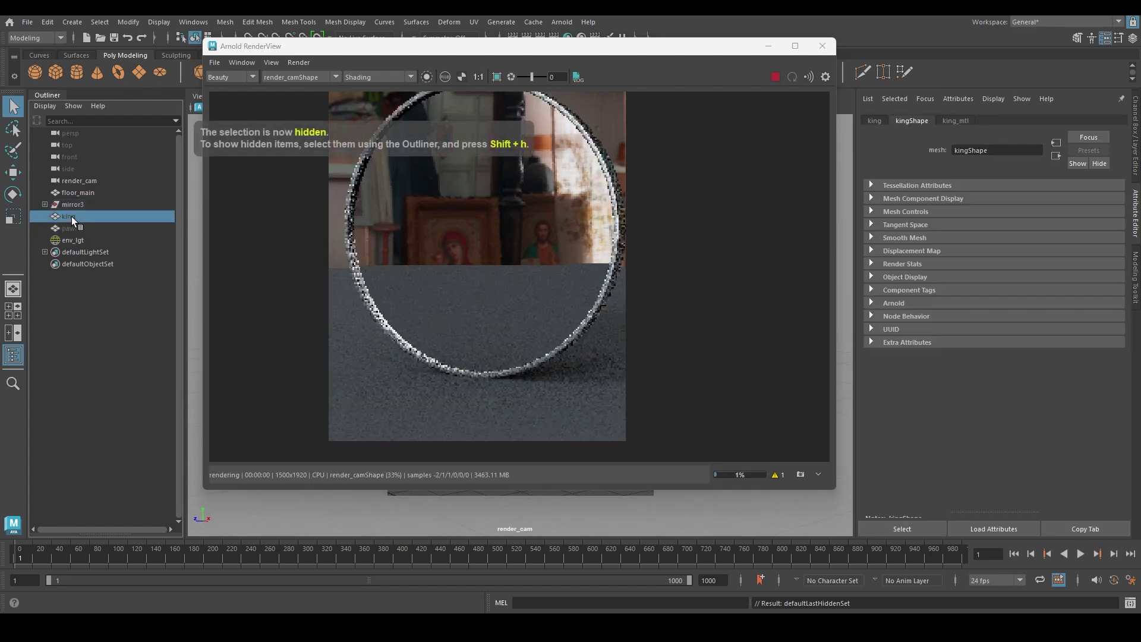
key(shift+h)
click(393, 194)
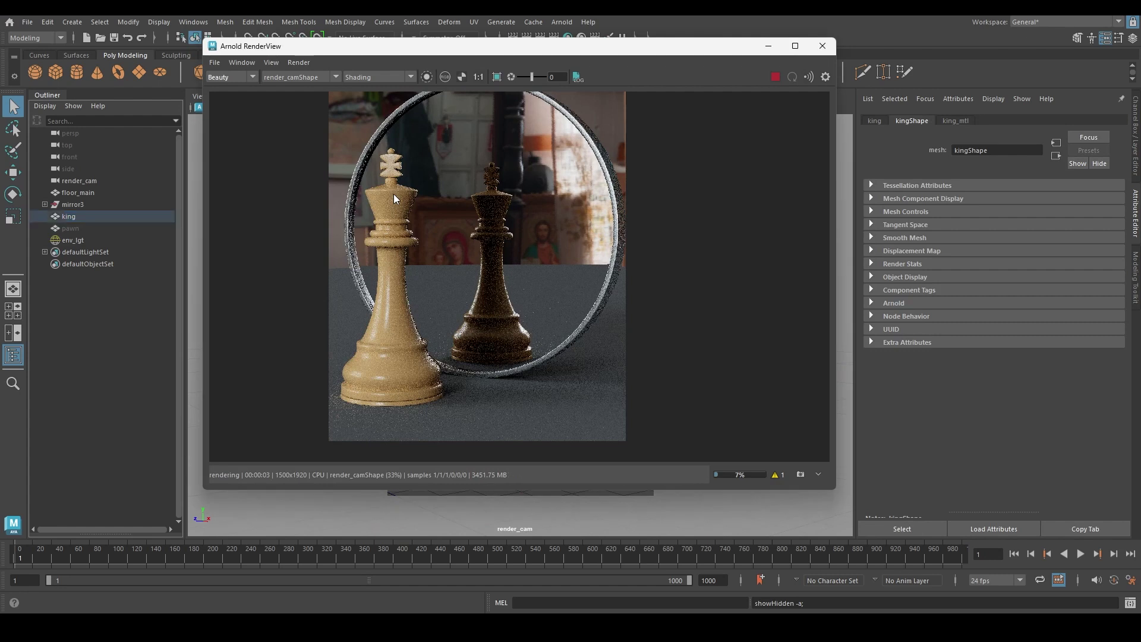
- Turn off the king's Arnold primary visibility to check the mirror render, and turn it back on
click(893, 302)
click(989, 369)
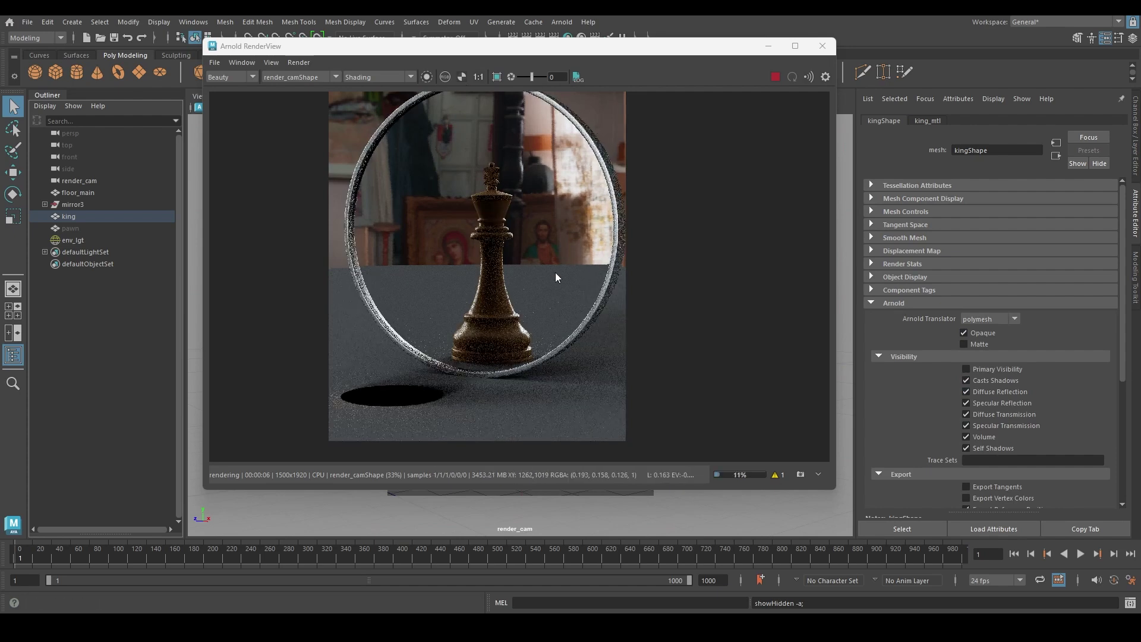
scroll(524, 246, down, 2)
scroll(440, 226, up, 1)
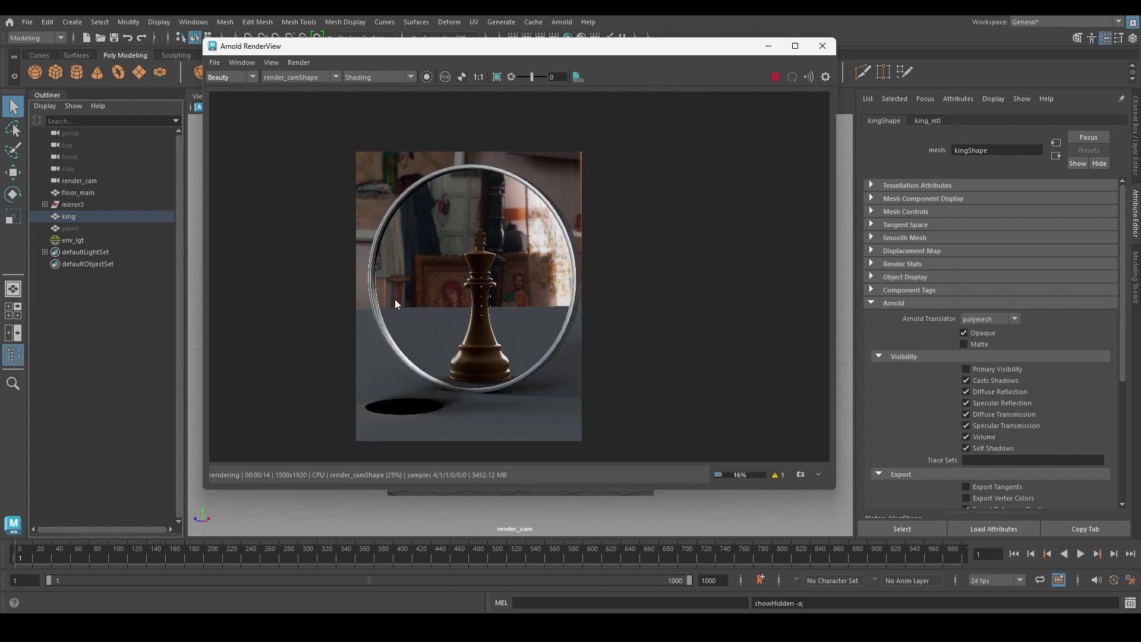
click(966, 369)
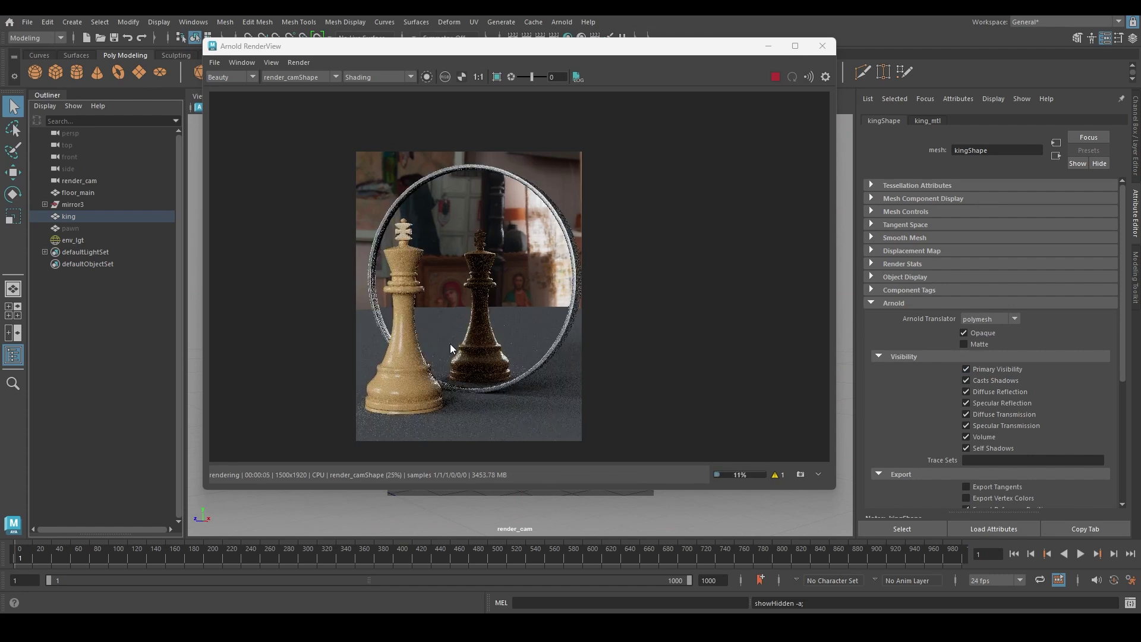
- Unhide the pawn and hide the king so that only the pawn renders in front of the mirror
click(67, 227)
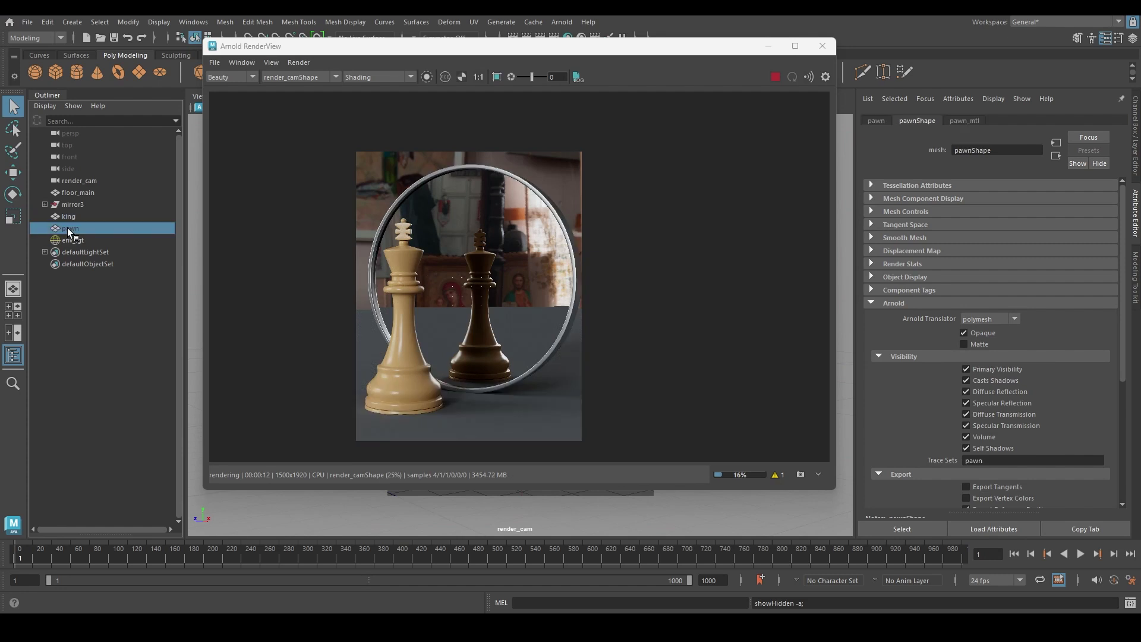
click(69, 215)
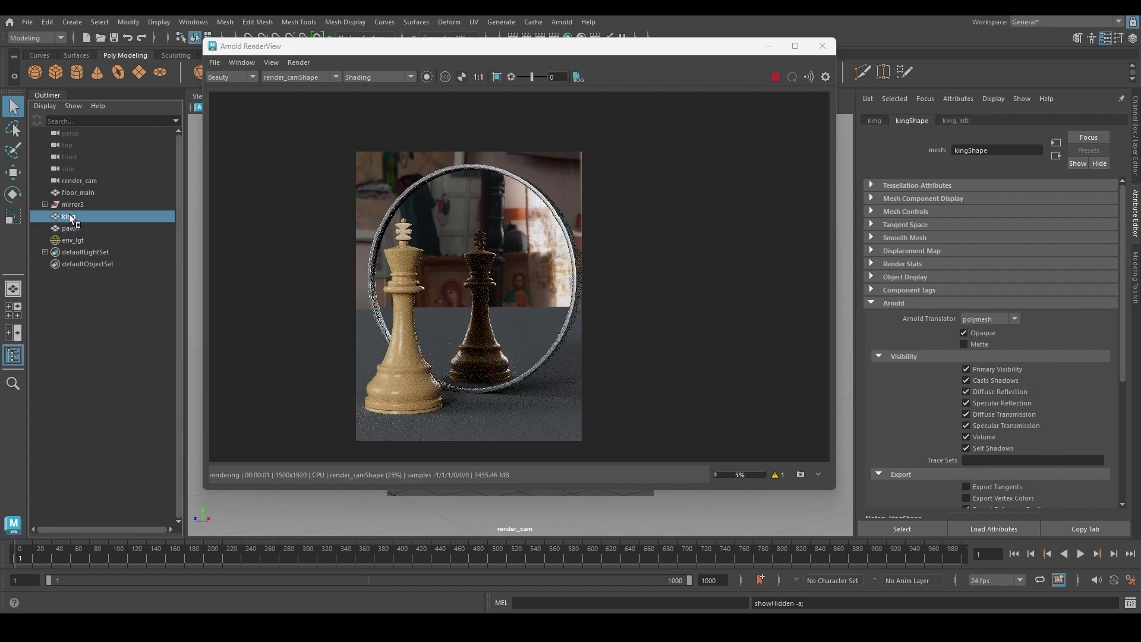
key(ctrl+h)
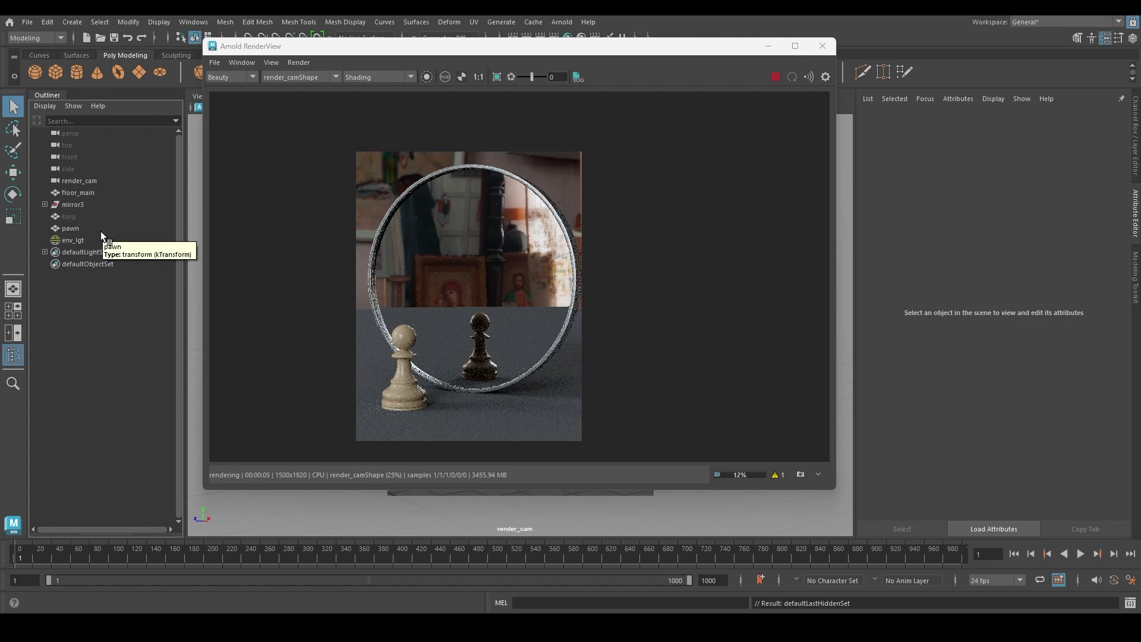
- Disable the pawn's Arnold Specular Reflection visibility and inspect the mirror area in the render
click(71, 227)
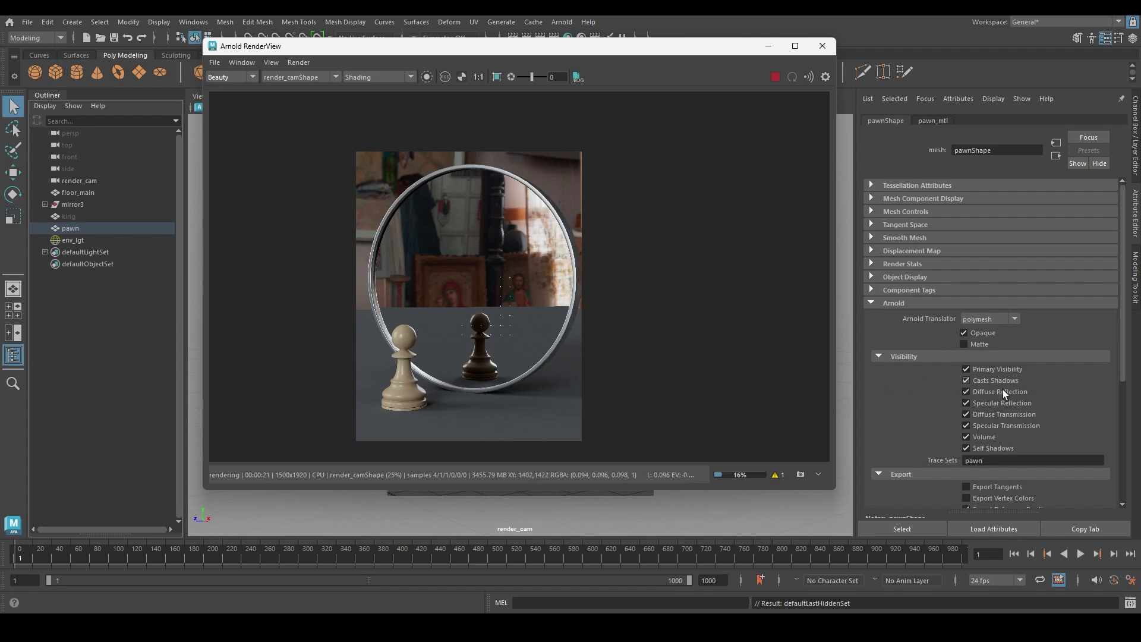
click(987, 404)
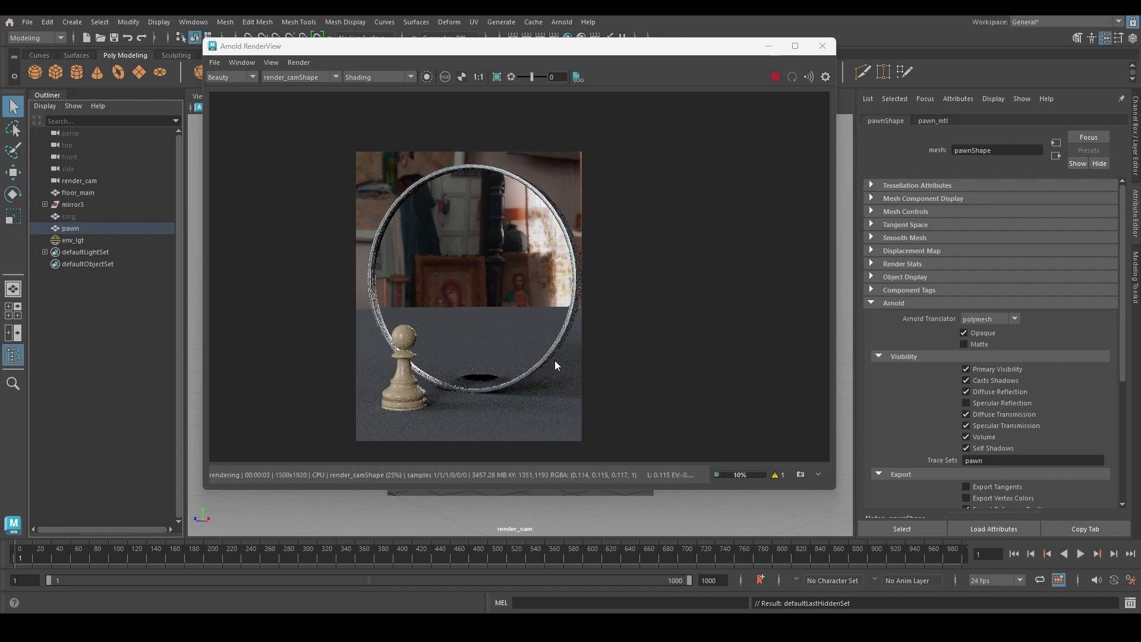
scroll(497, 356, up, 2)
middle_drag(487, 343, 494, 334)
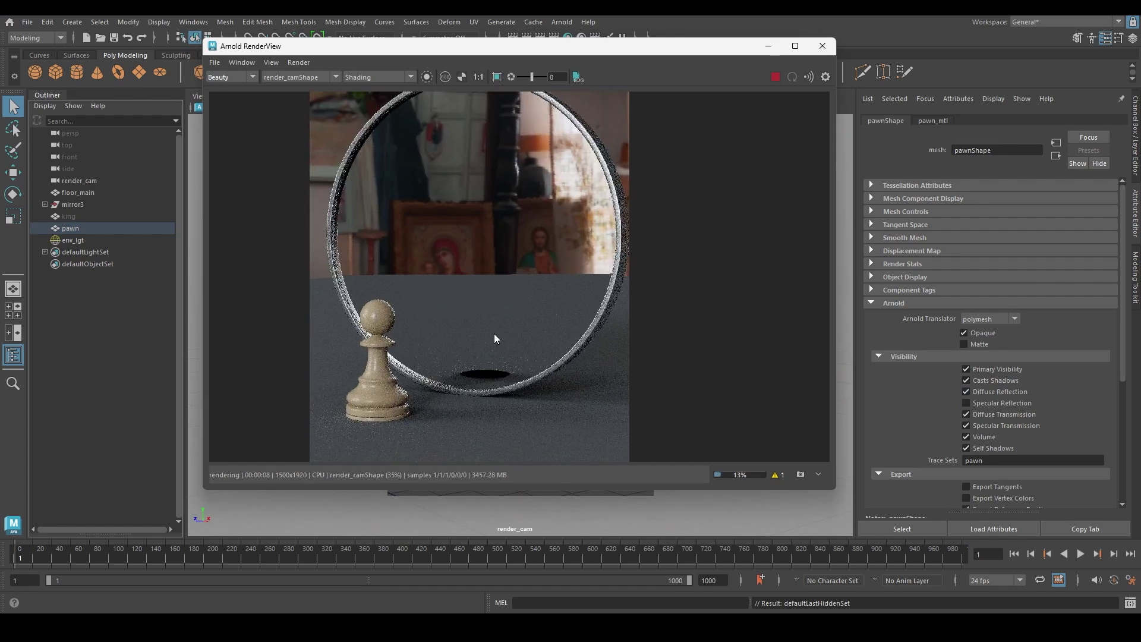
scroll(490, 384, up, 2)
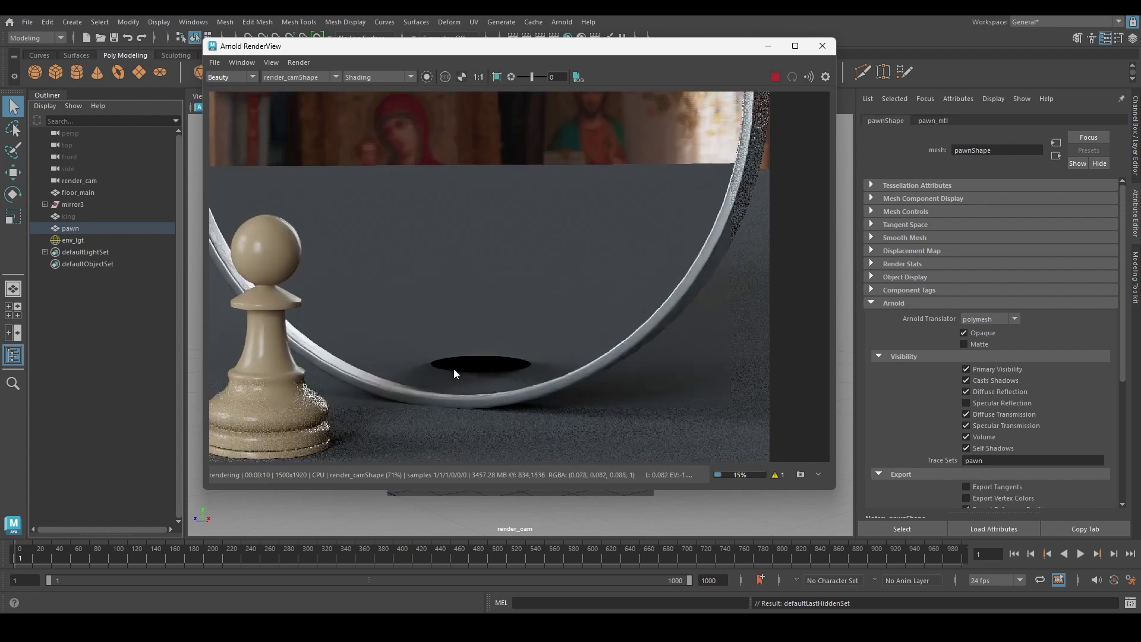
scroll(525, 361, down, 1)
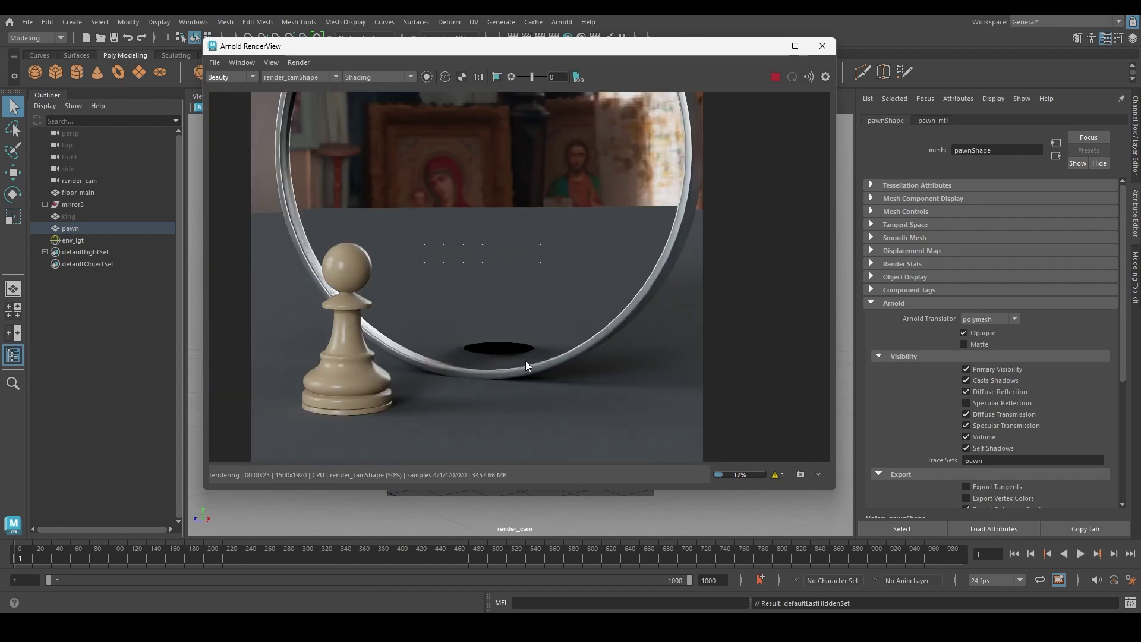
- Set the specular weight of the floor material to 1
click(448, 407)
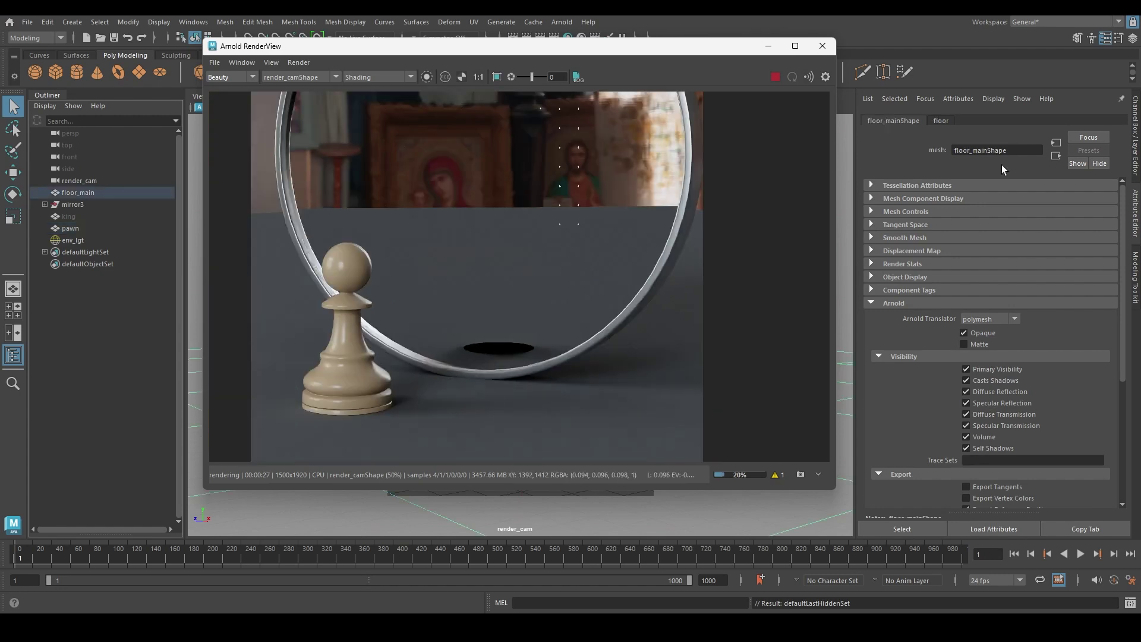
click(939, 121)
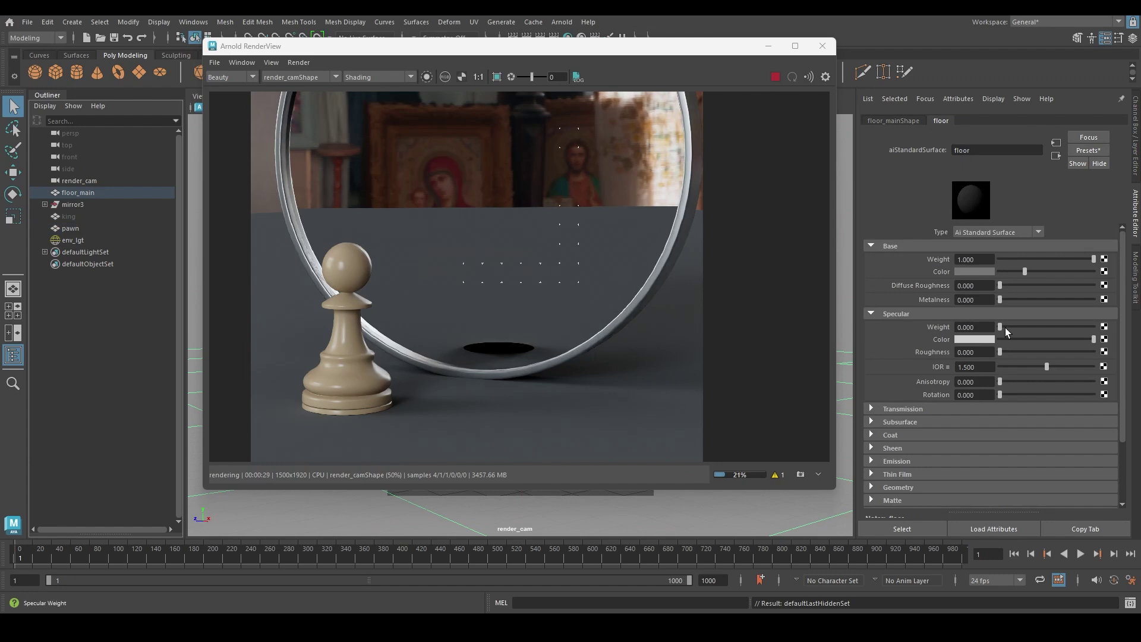
drag(1001, 327, 1097, 329)
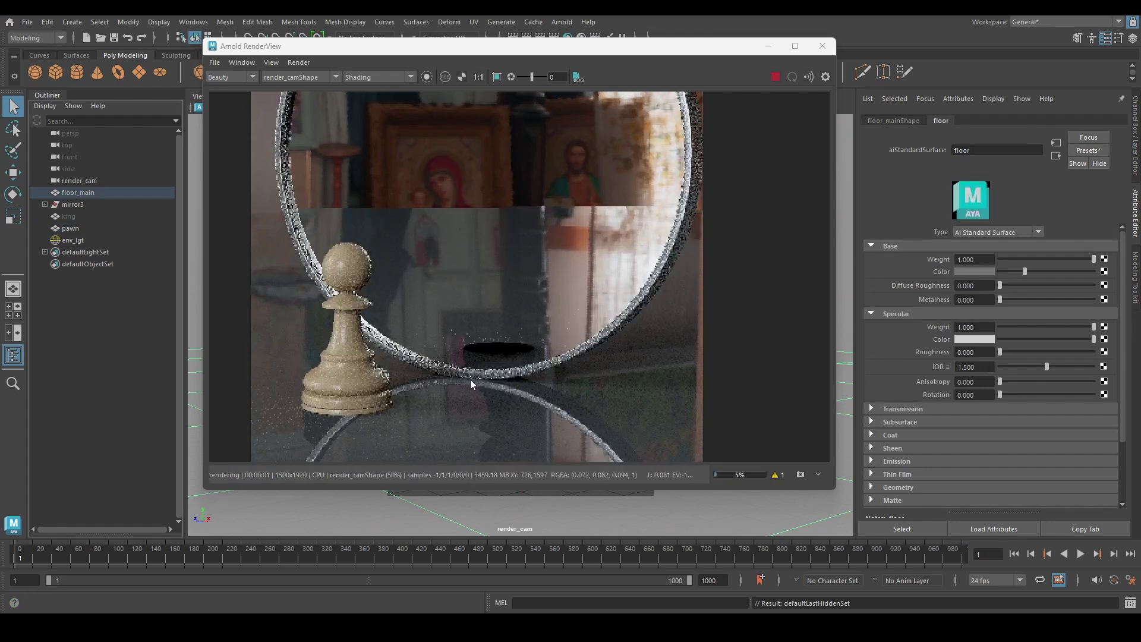
- Toggle the pawn's Specular Reflection visibility to compare its floor and mirror reflections, leaving it enabled
click(332, 382)
click(885, 120)
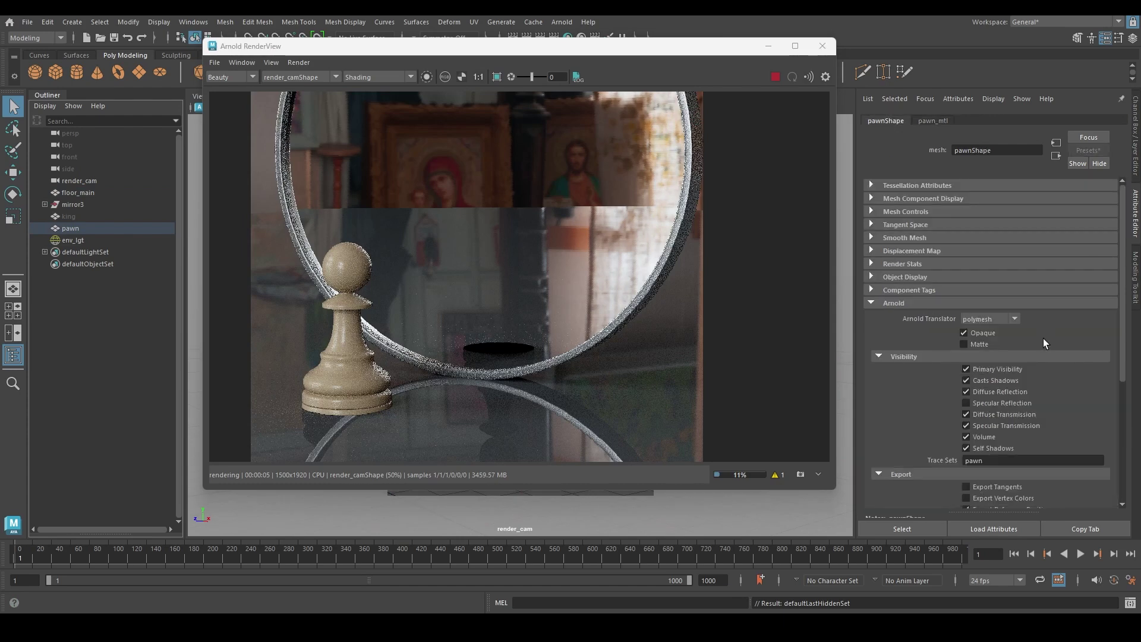
click(988, 404)
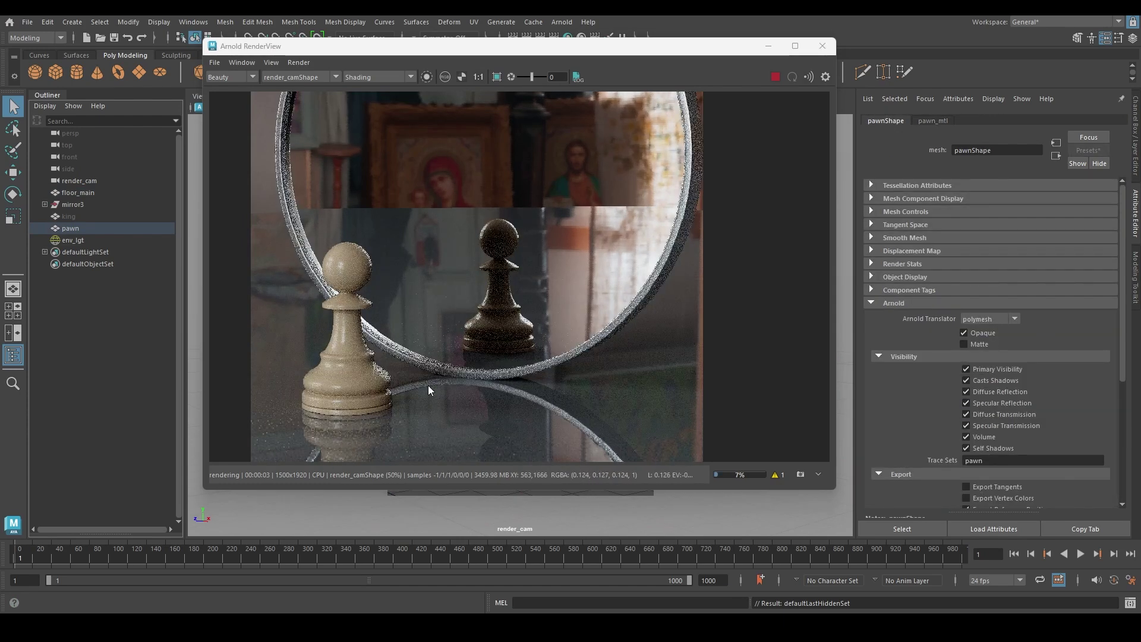
middle_drag(427, 374, 444, 316)
click(966, 403)
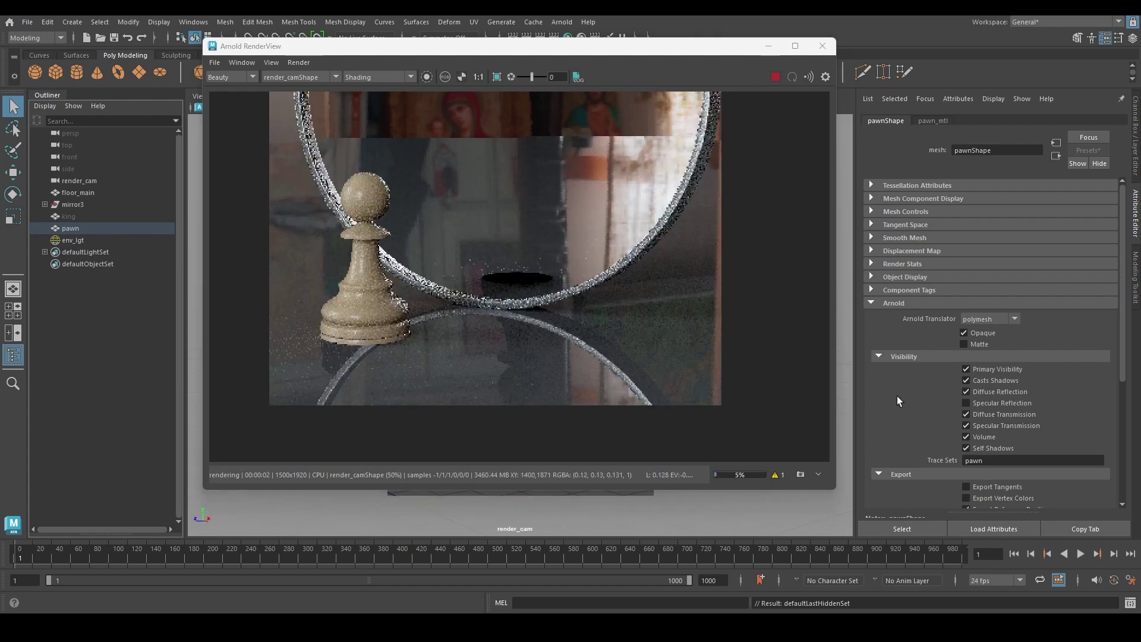
click(967, 403)
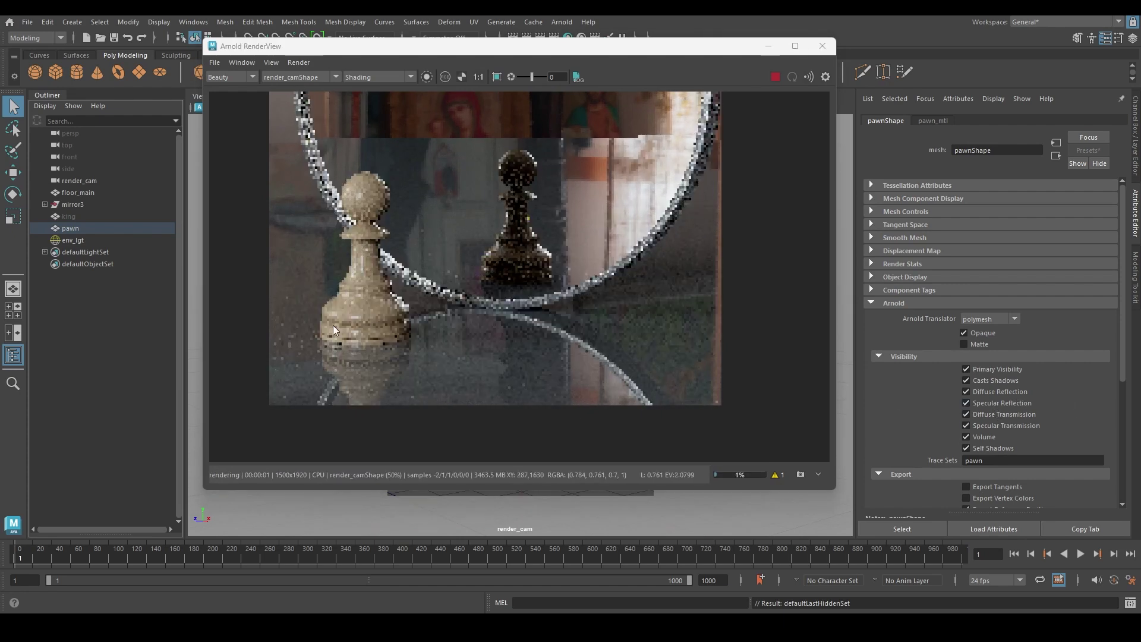
- Set the floor material's specular roughness to 0.160 and its IOR to 1.12
click(933, 121)
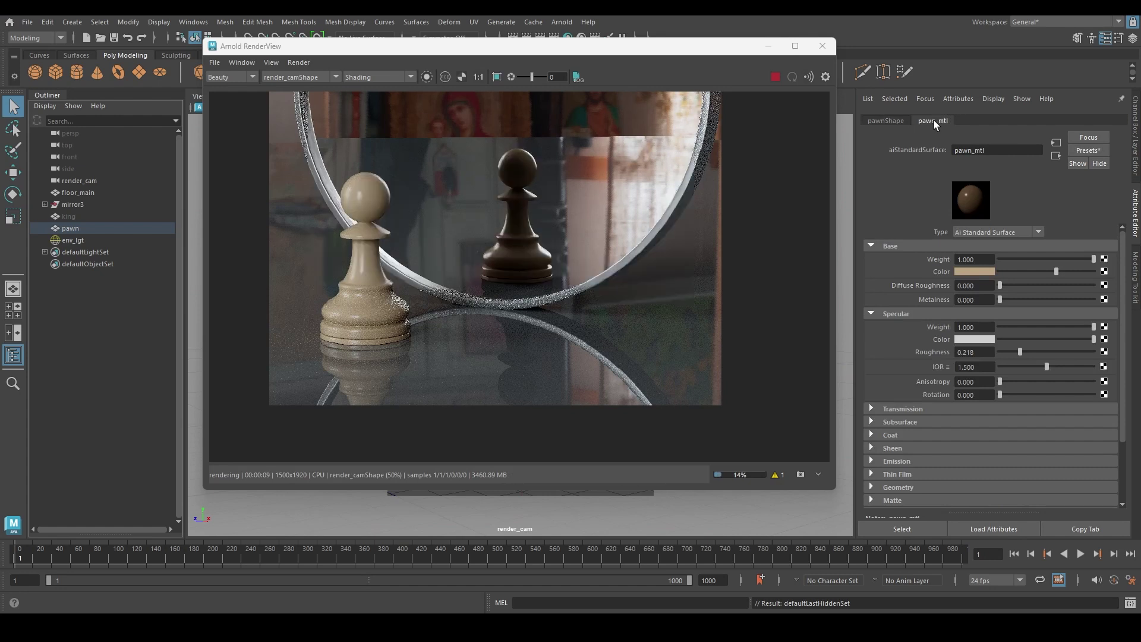
click(618, 373)
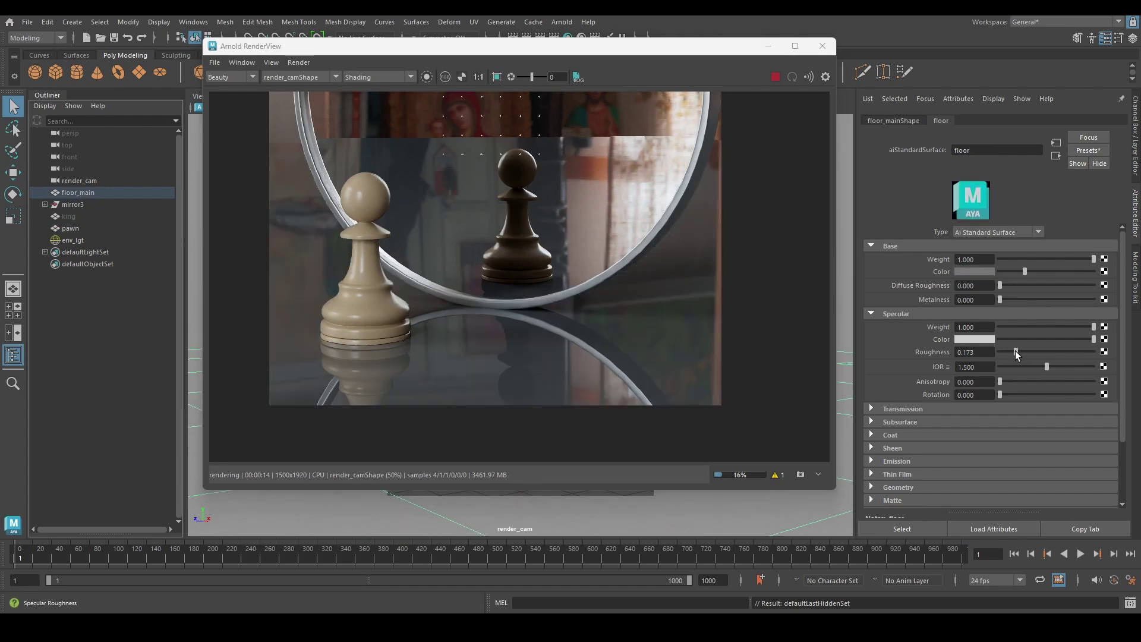
drag(1015, 352, 1014, 352)
double_click(966, 368)
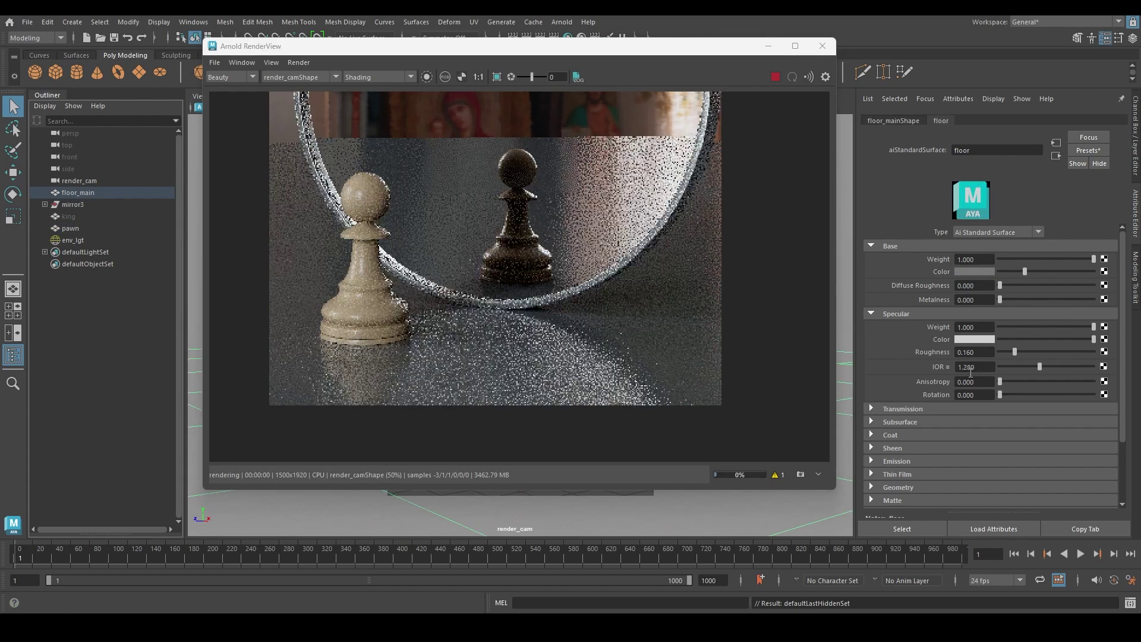
text(1.12)
key(Return)
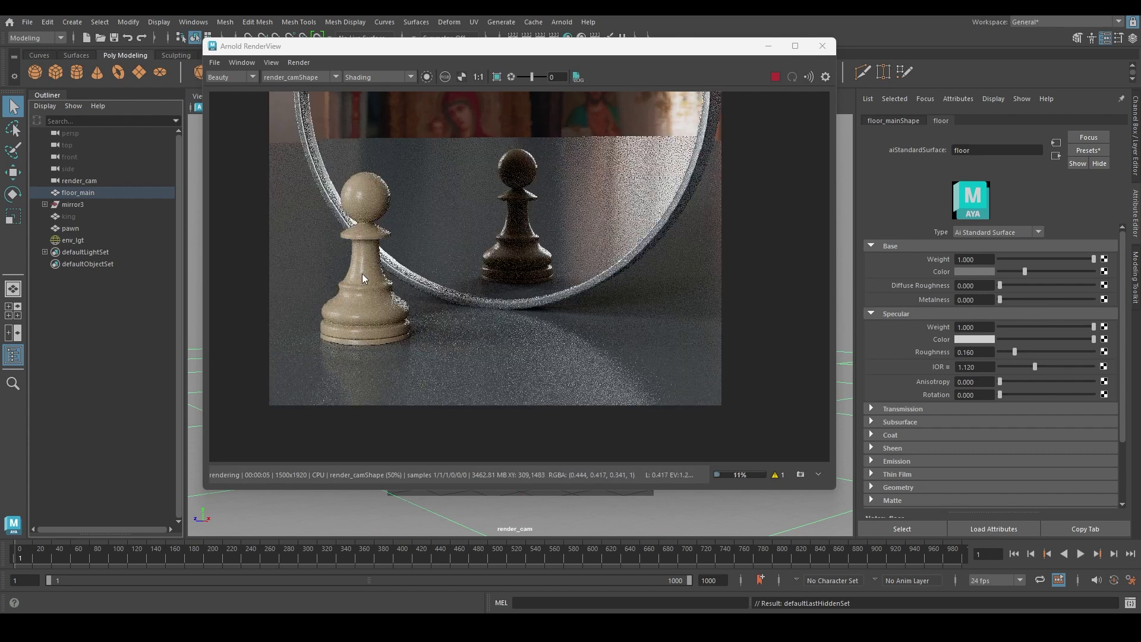
- Open the Node Editor and arrange it beside the Arnold RenderView so both windows can be used
click(389, 326)
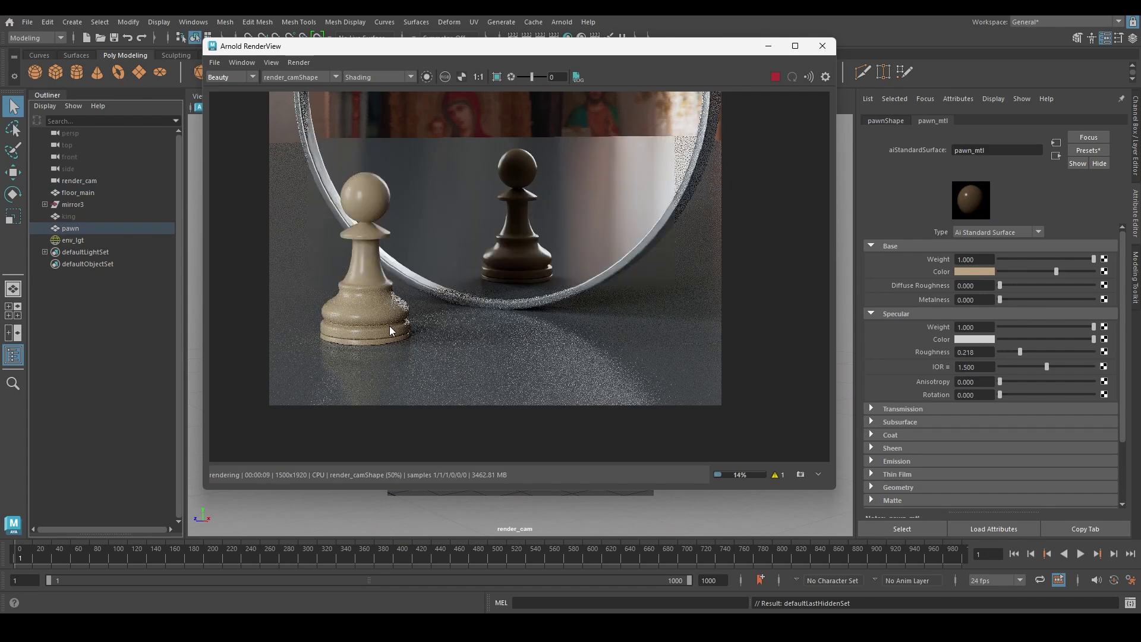
drag(470, 46, 500, 104)
click(193, 22)
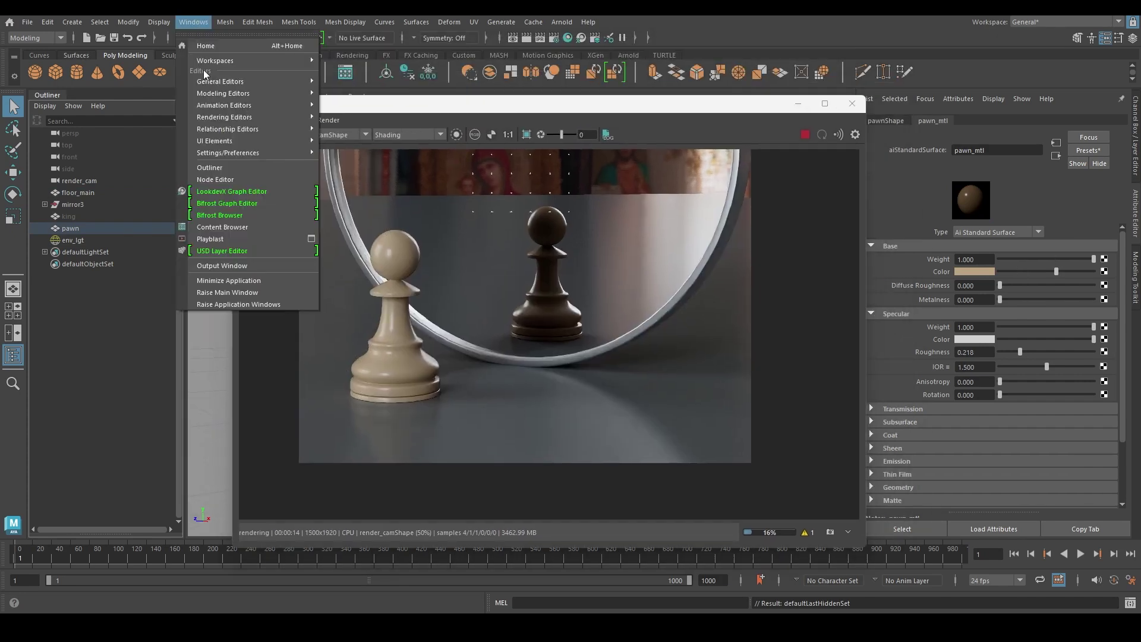
click(228, 179)
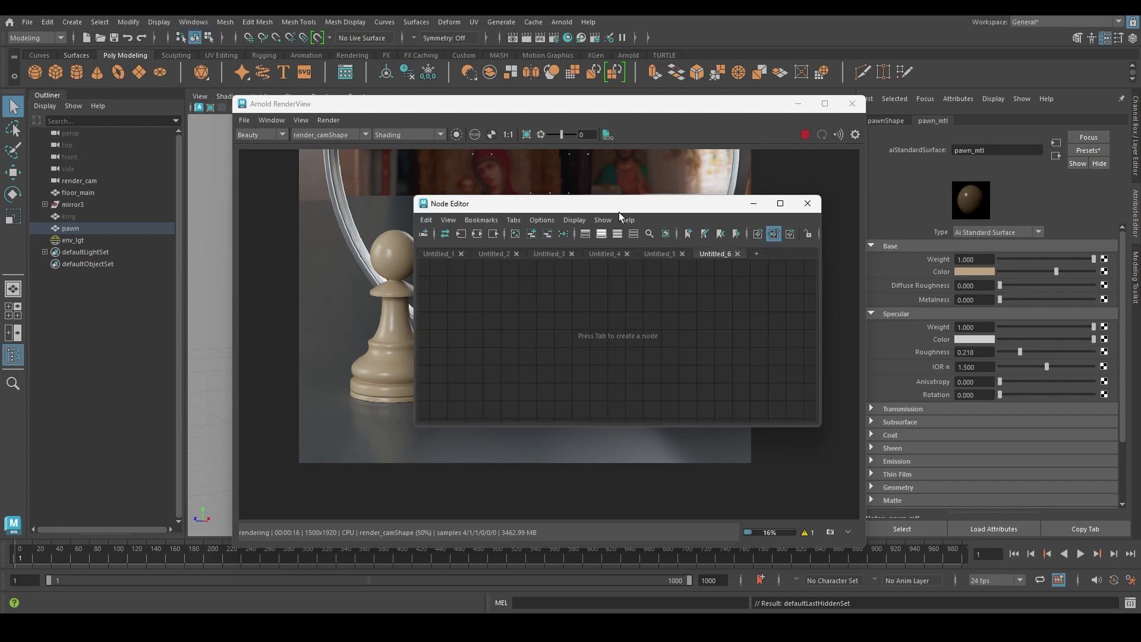
drag(620, 203, 291, 72)
click(416, 103)
drag(416, 104, 454, 91)
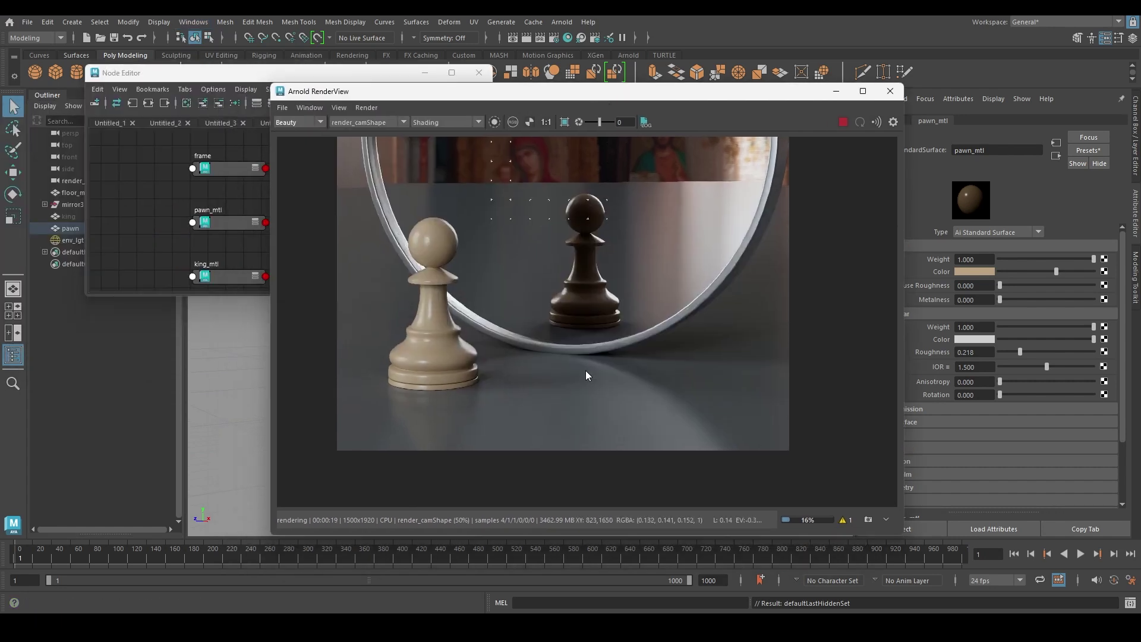
- Graph the mirror material's shading network in the Node Editor and spread the material and aiStandardSurface1SG nodes apart
scroll(607, 321, down, 2)
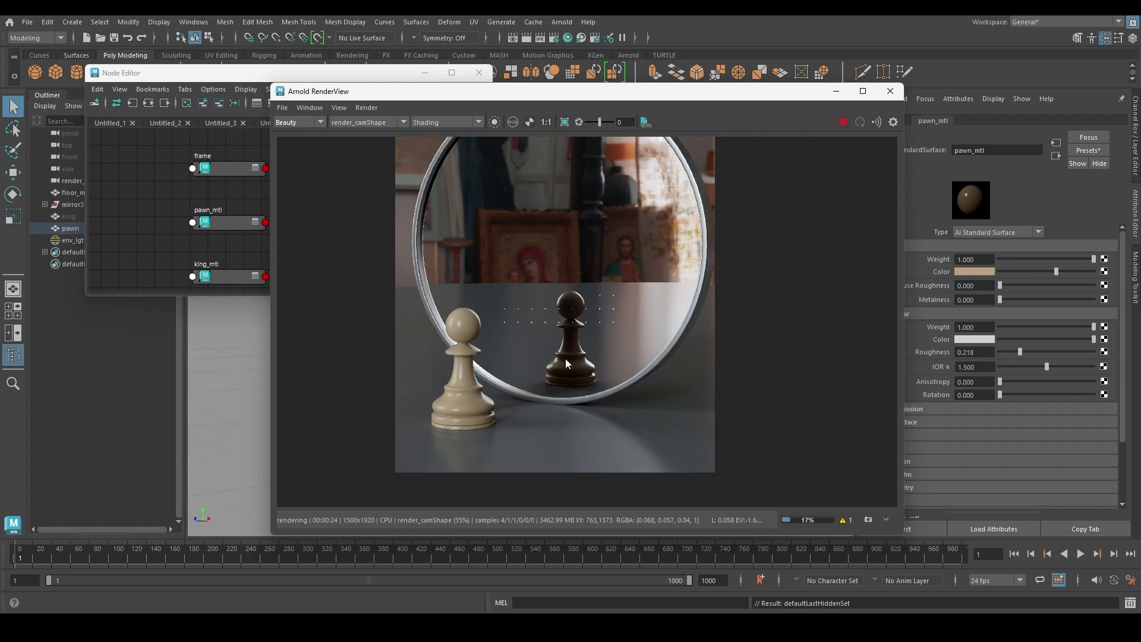
click(577, 425)
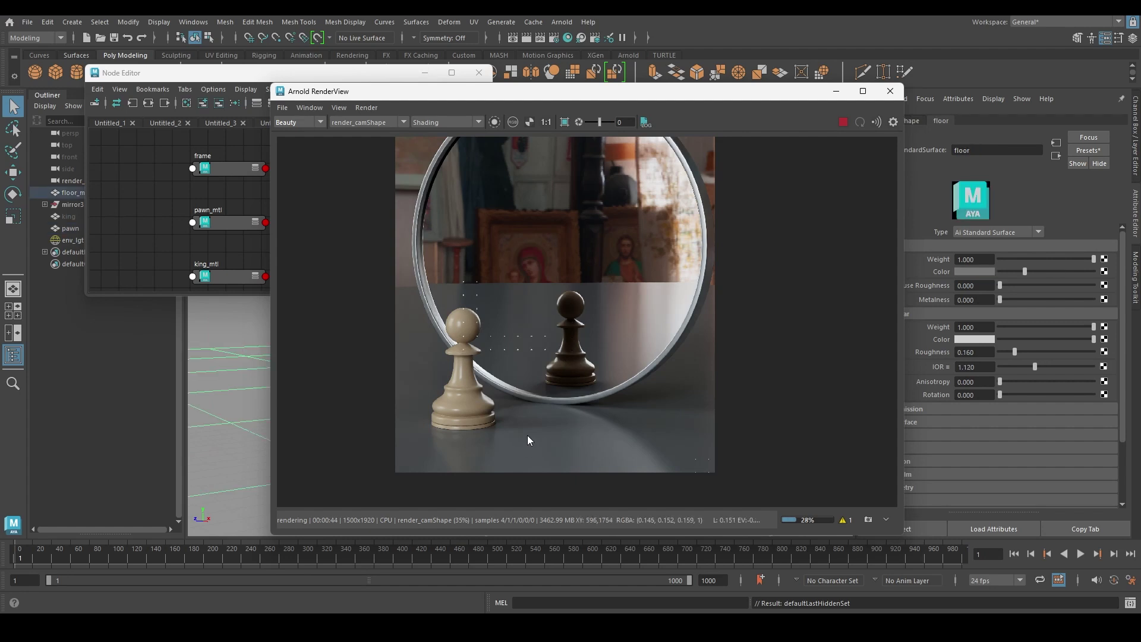
click(613, 261)
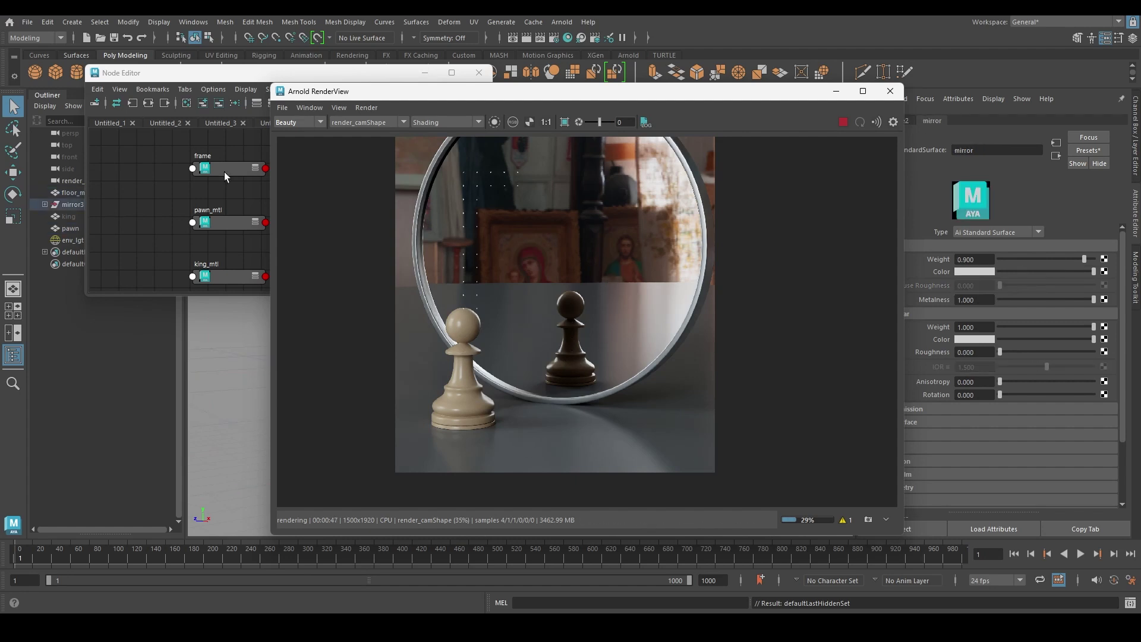
click(223, 172)
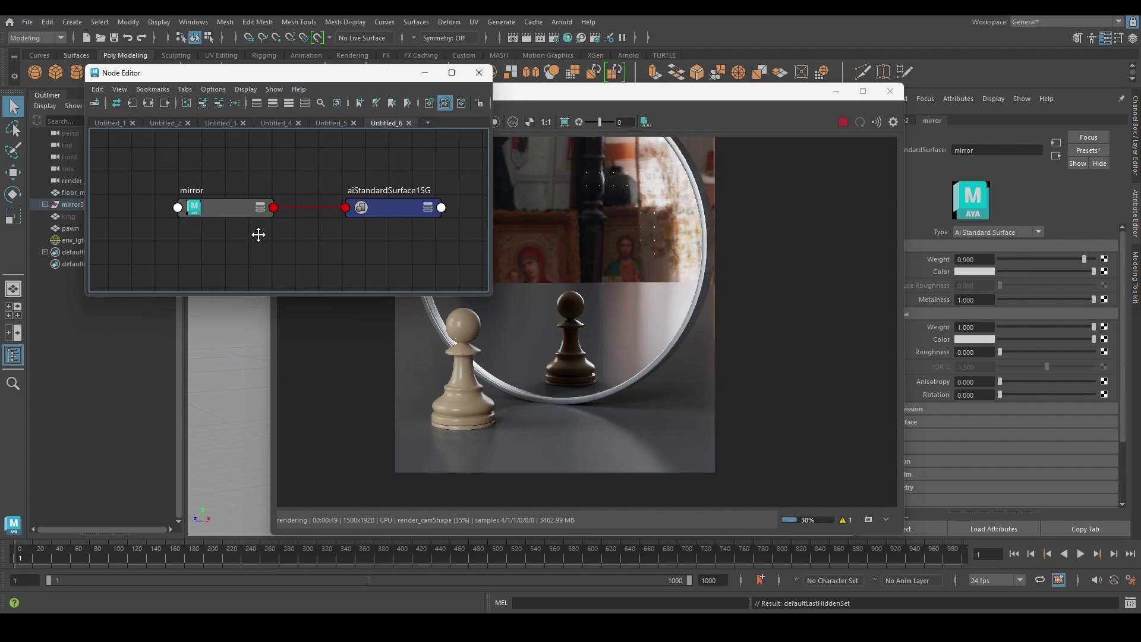
drag(318, 76, 250, 60)
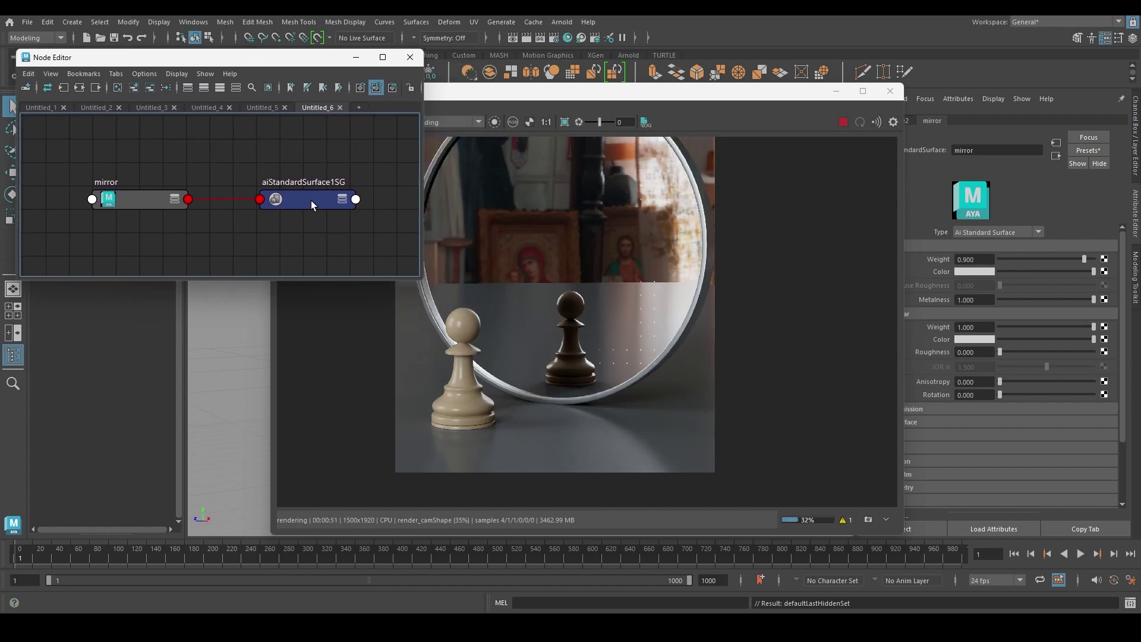
drag(311, 201, 445, 203)
scroll(241, 205, down, 3)
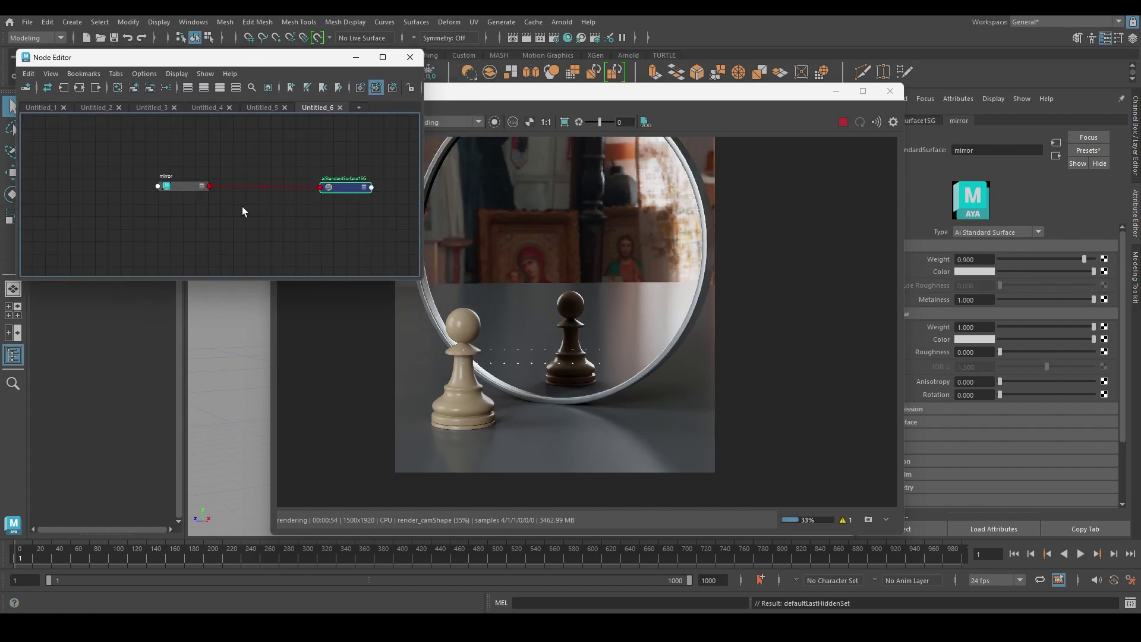
- Create an aiRaySwitch node, delete its own shading group, and place the node above the connection between mirror and aiStandardSurface1SG
click(288, 223)
key(Tab)
text(ai)
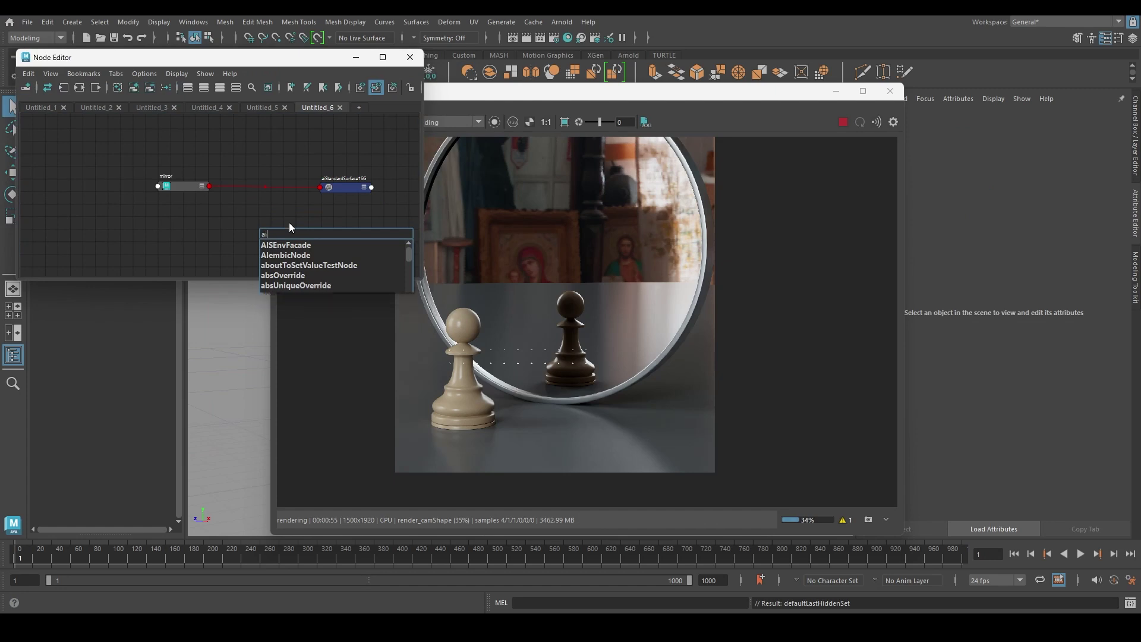
text(ray)
key(Down)
key(Return)
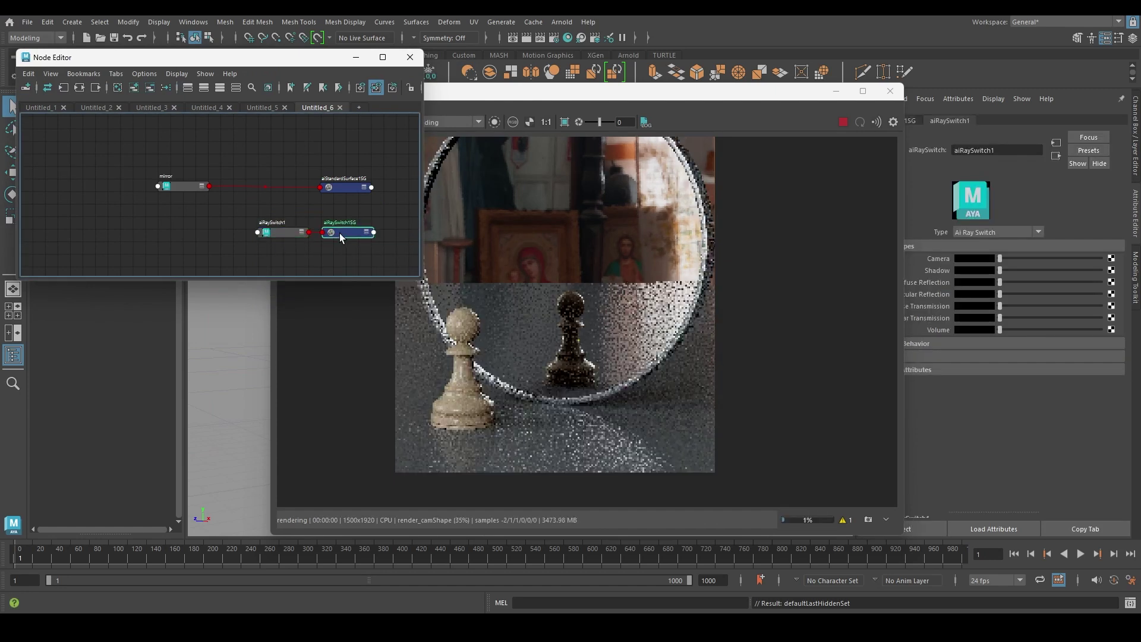
key(Delete)
drag(288, 233, 270, 155)
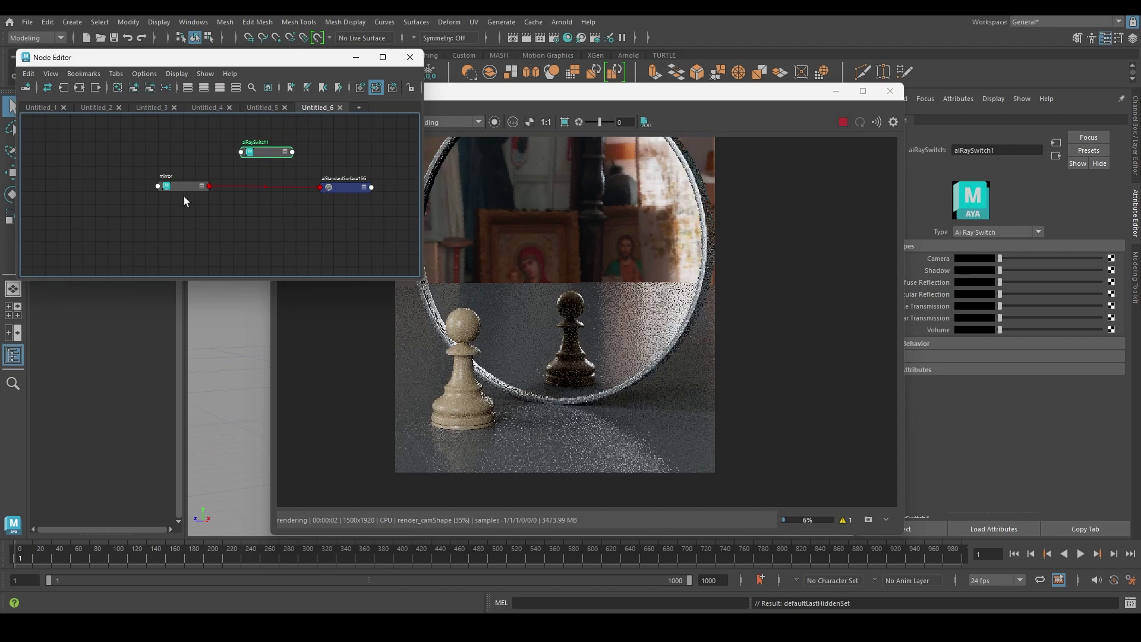
- Connect the mirror material to every aiRaySwitch1 ray type except Volume, and connect the switch as aiStandardSurface1SG's surface material
middle_drag(931, 265, 944, 284)
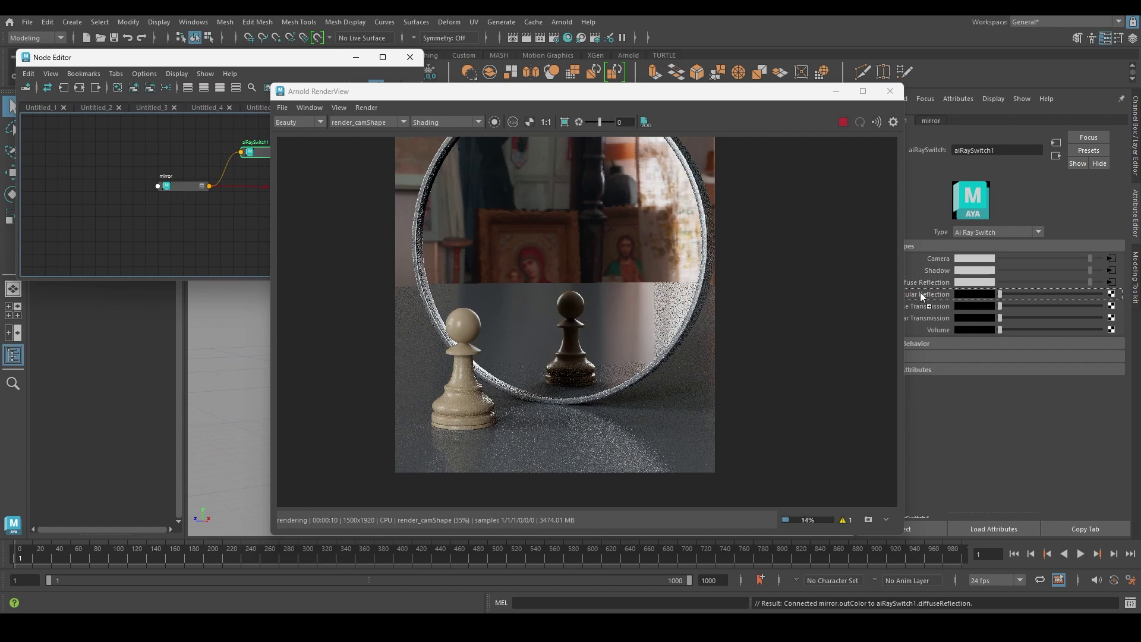
middle_drag(173, 185, 960, 318)
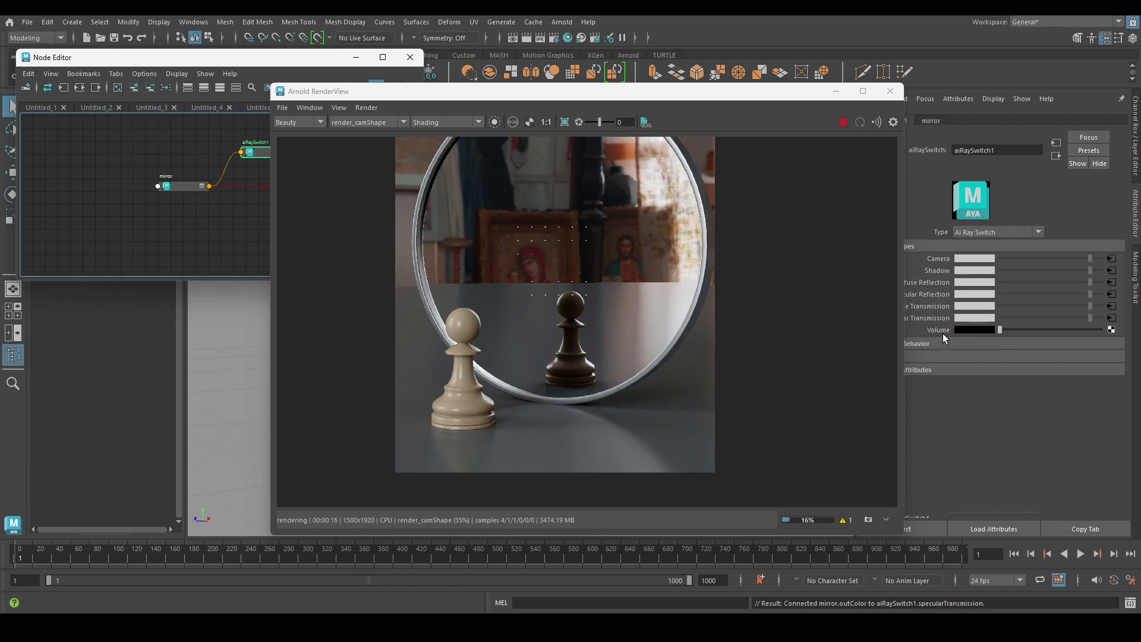
middle_drag(233, 203, 109, 204)
click(223, 191)
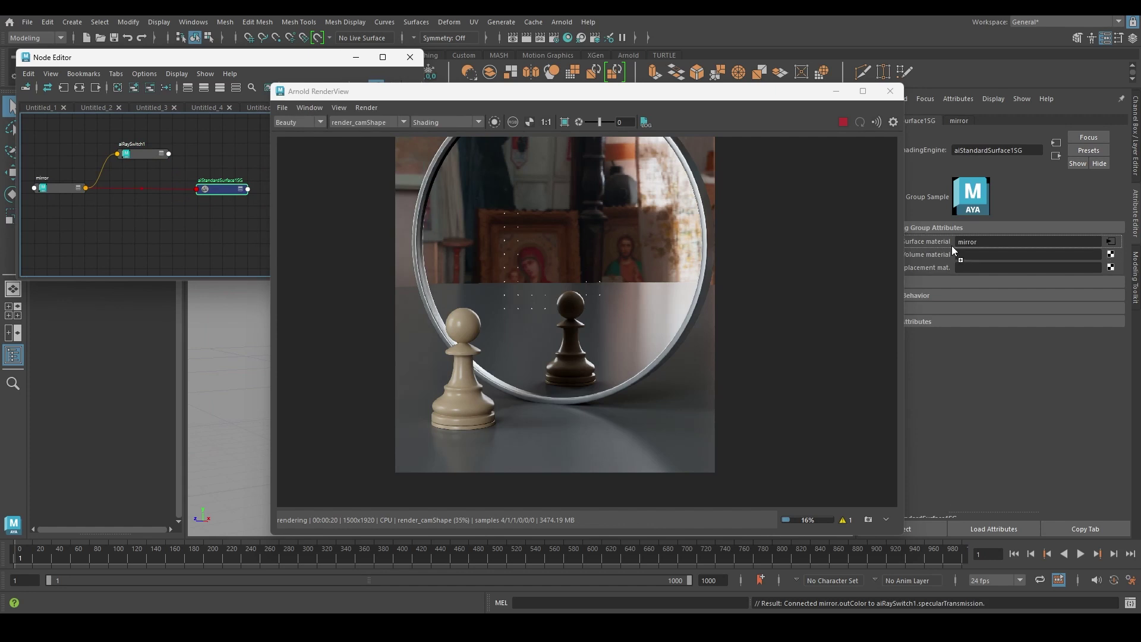
middle_drag(951, 245, 951, 245)
click(141, 154)
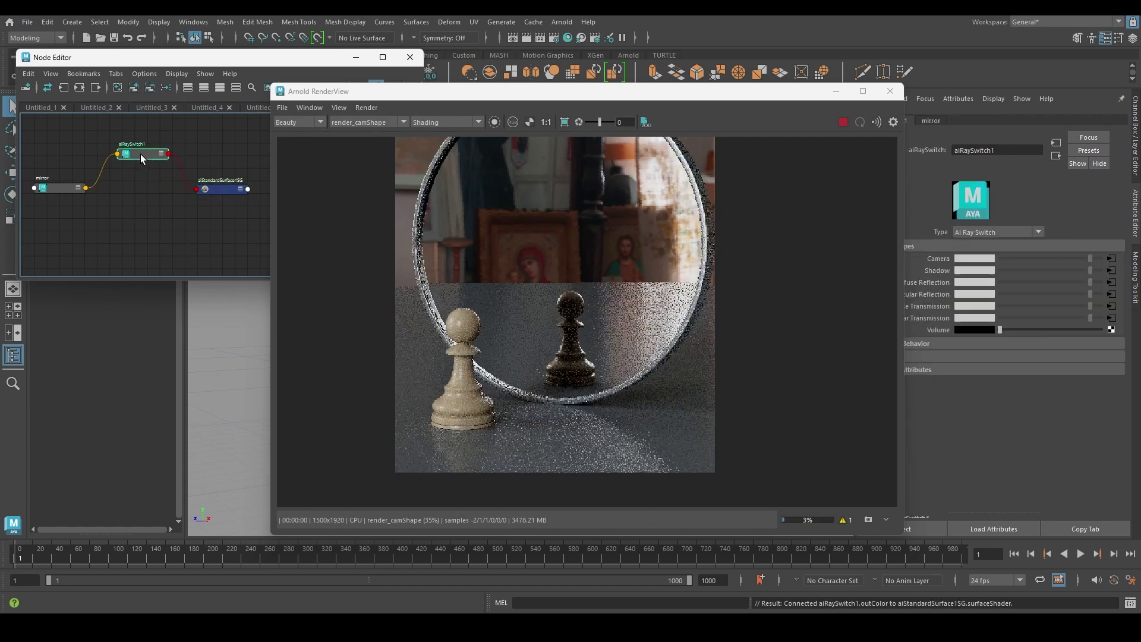
- Create an aiTraceSet node in the mirror's shading network, below the aiRaySwitch1 node
click(123, 216)
key(Tab)
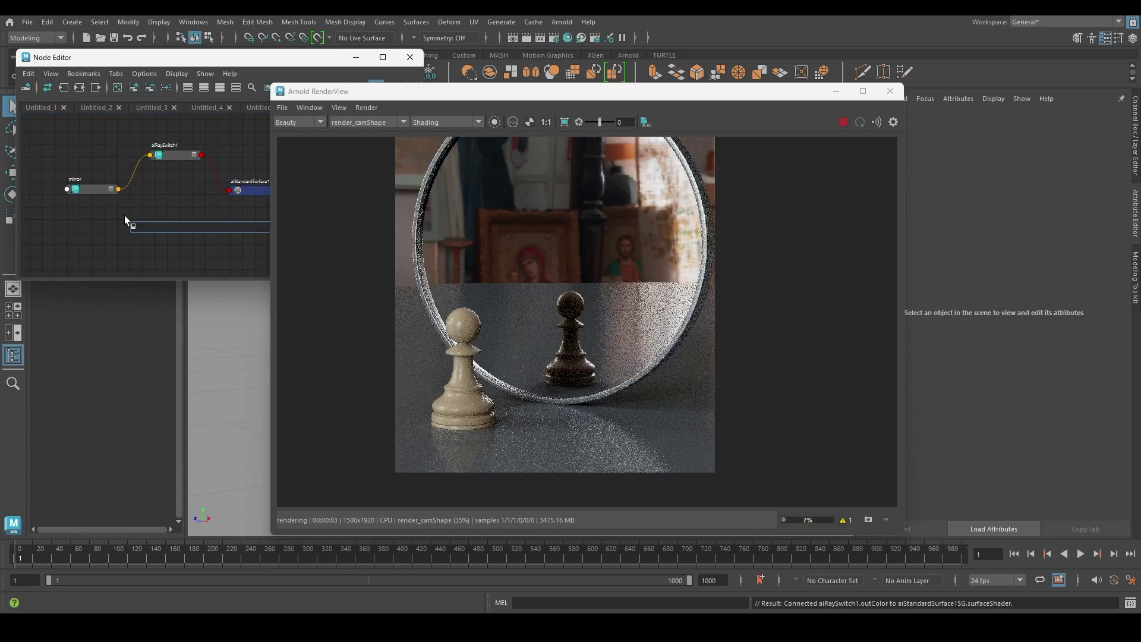
text(aiTraceSet)
key(Return)
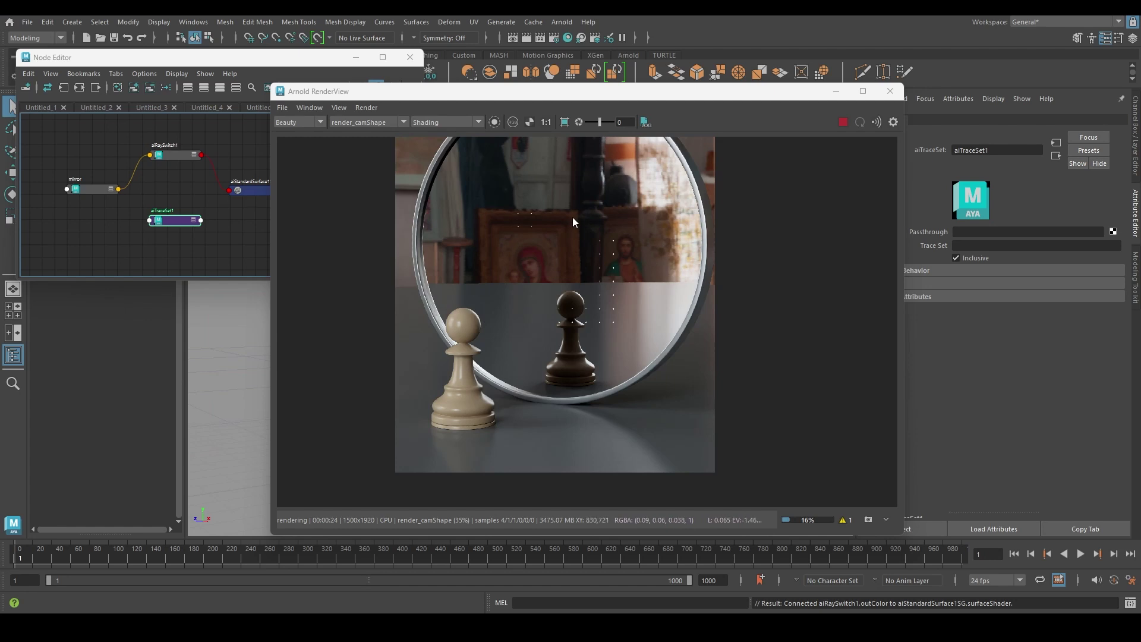
- Select the pawn in the render and check the Trace Sets entry in its shape's Arnold visibility settings
click(470, 334)
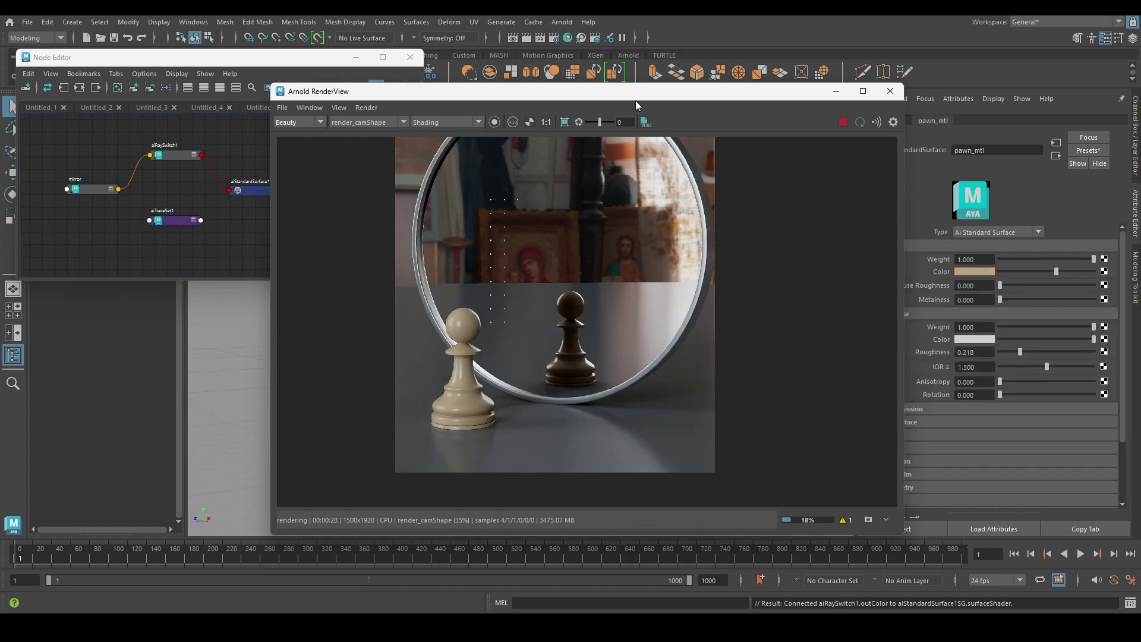
drag(658, 92, 596, 94)
click(892, 121)
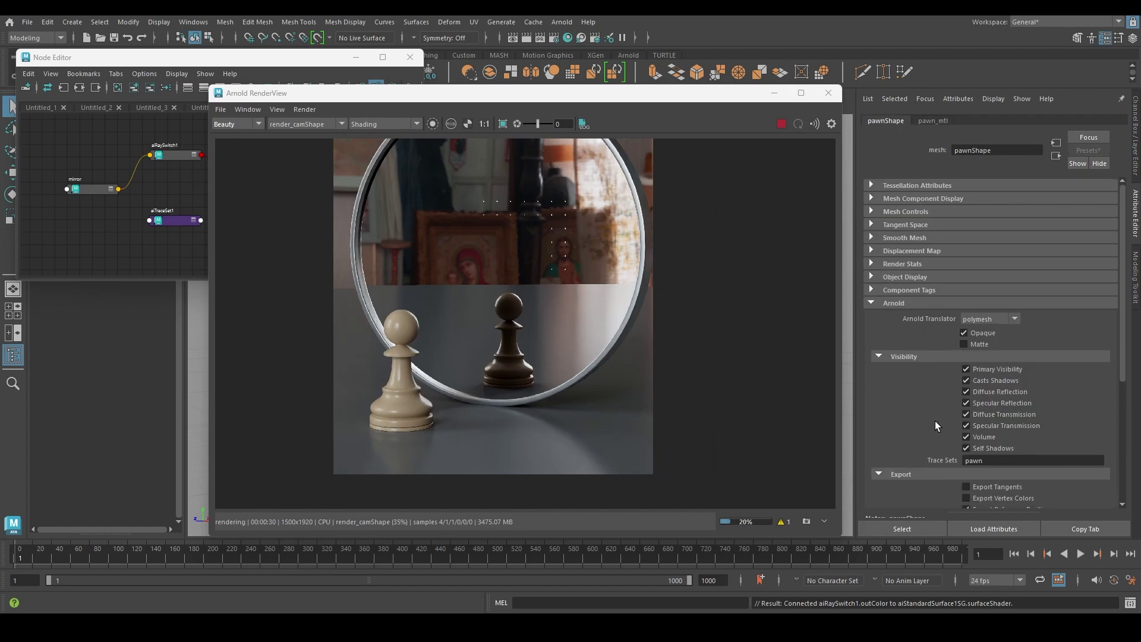
scroll(930, 295, down, 1)
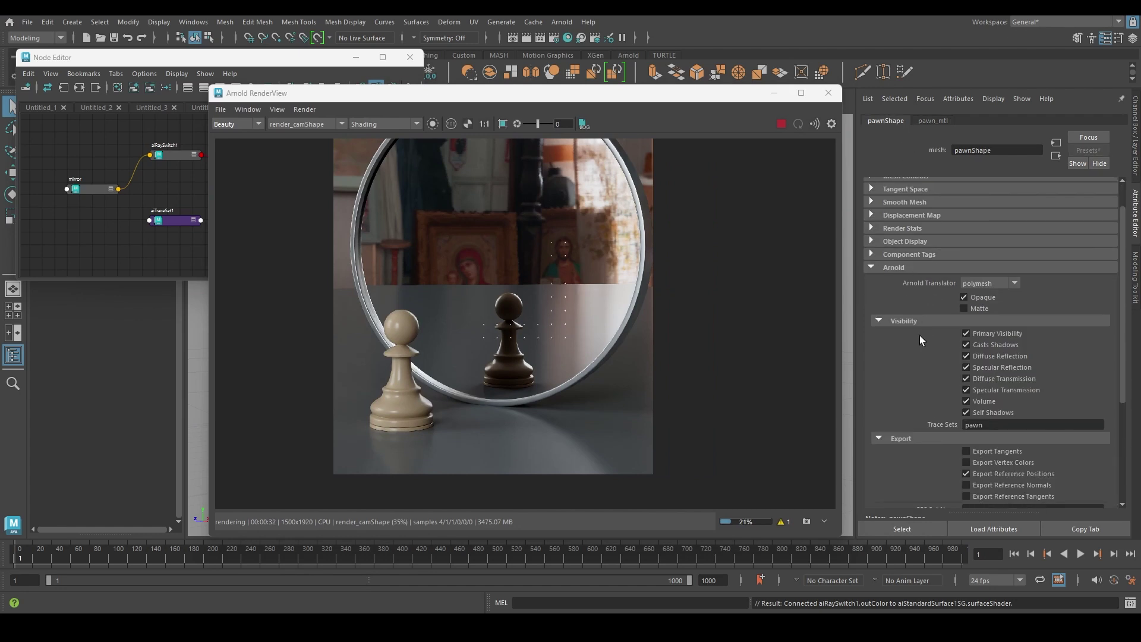
click(994, 425)
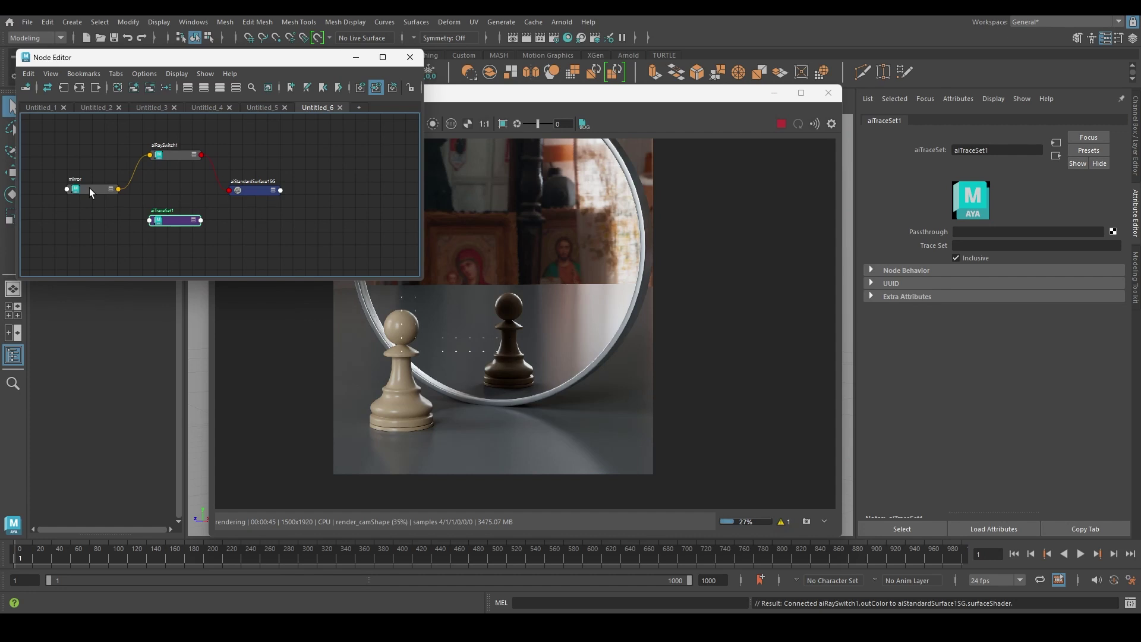
- Connect the mirror material to aiTraceSet1's Passthrough, set its Trace Set to pawn, and disable Inclusive
mouse_move(89, 188)
middle_down()
mouse_move(905, 244)
mouse_move(935, 233)
middle_up()
middle_drag(173, 195, 136, 204)
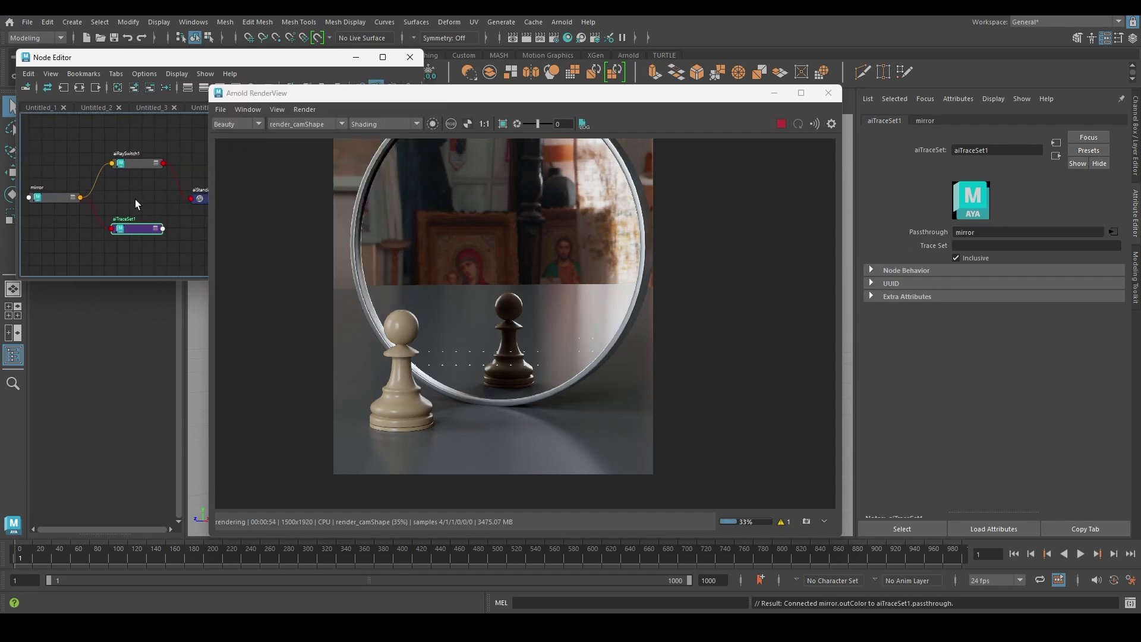
click(975, 245)
text(pawn)
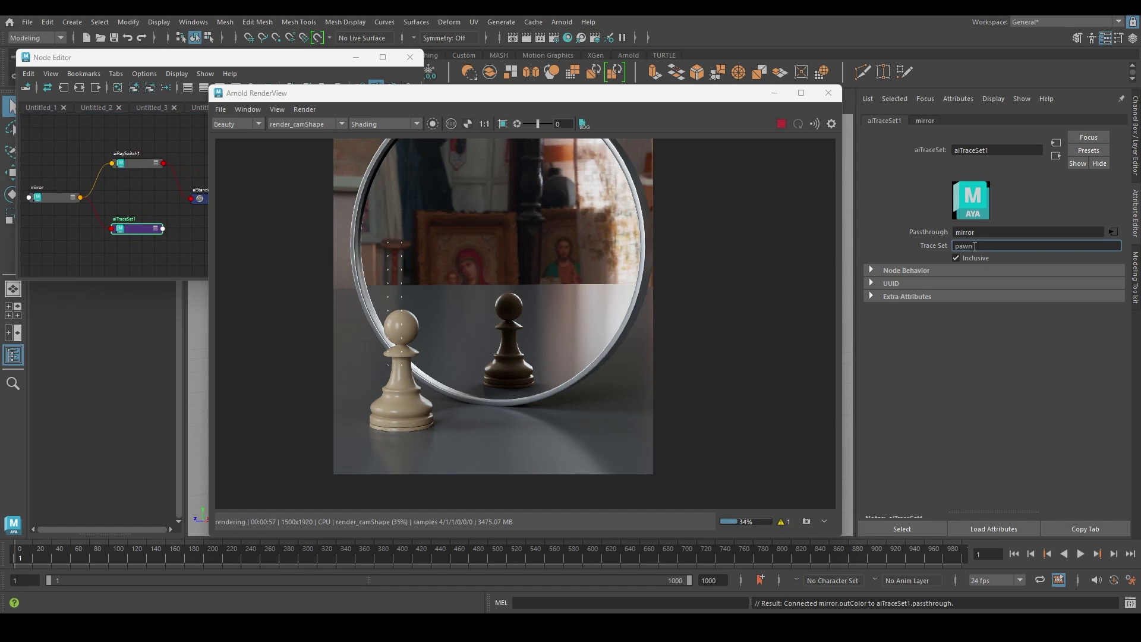
key(Return)
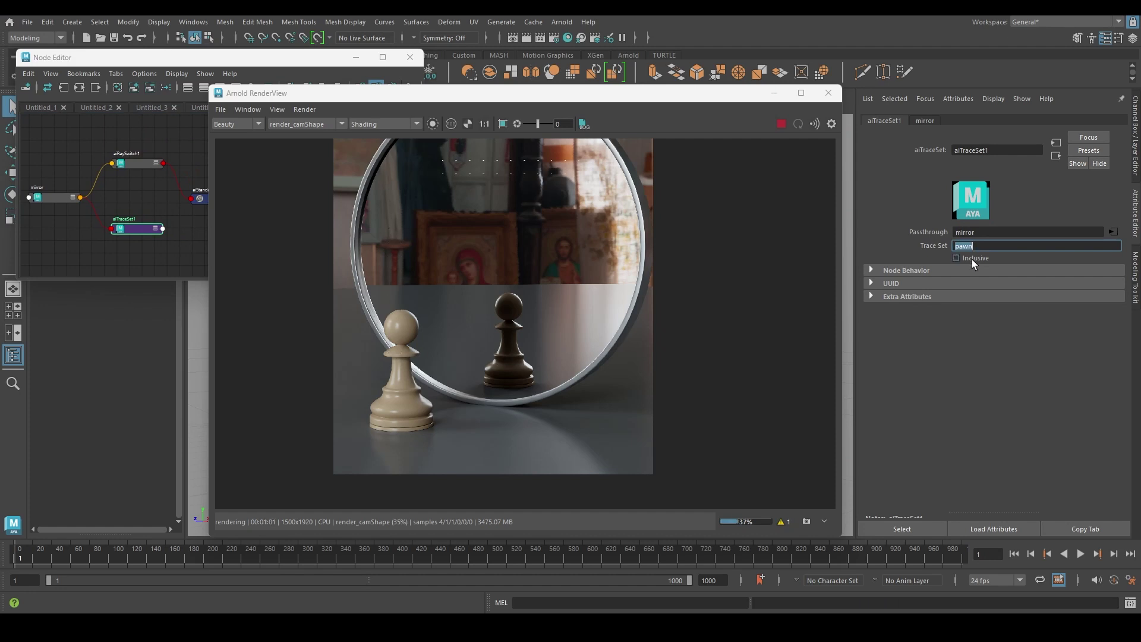
- Connect aiTraceSet1 to the Camera ray type of aiRaySwitch1 and place its node between mirror and aiRaySwitch1
click(164, 168)
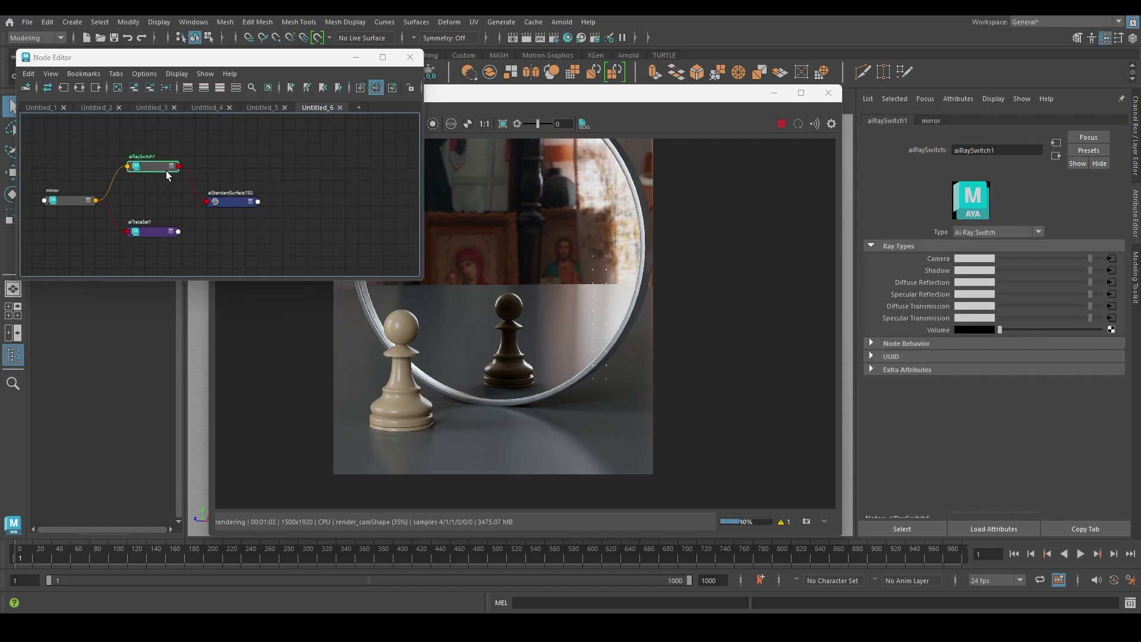
middle_drag(176, 224, 938, 266)
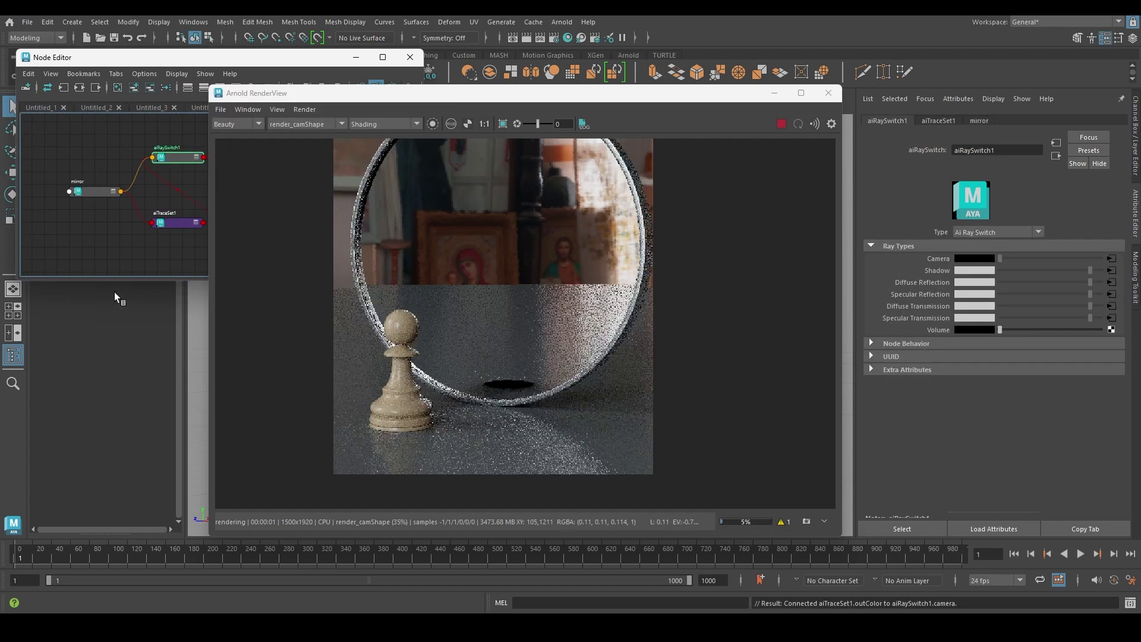
middle_drag(166, 224, 133, 236)
click(74, 204)
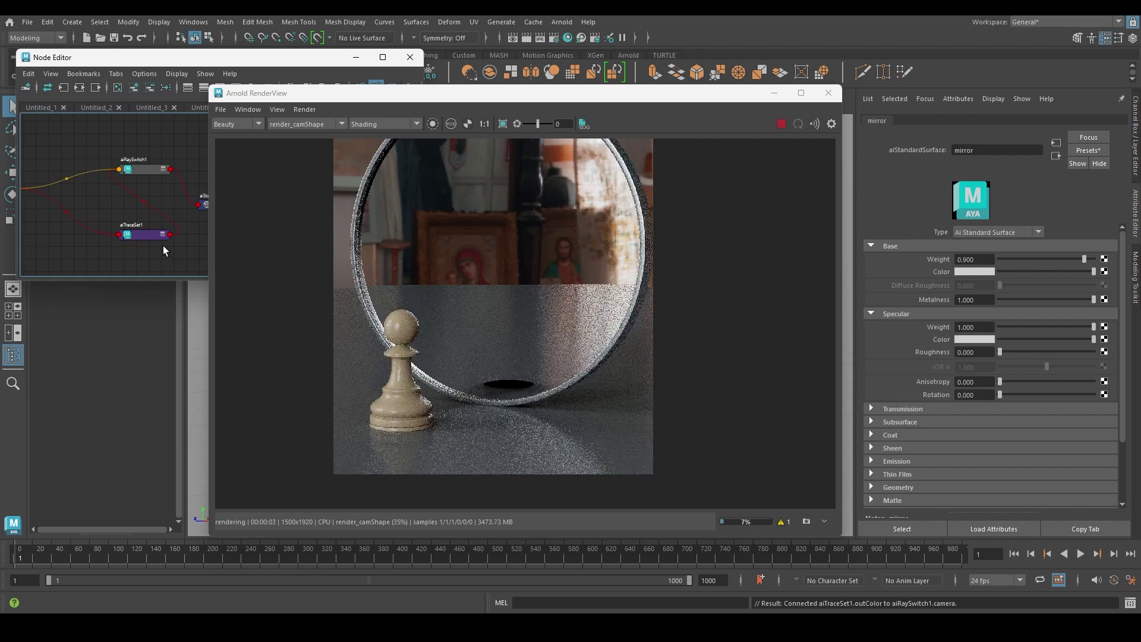
drag(145, 233, 79, 210)
middle_drag(84, 220, 131, 214)
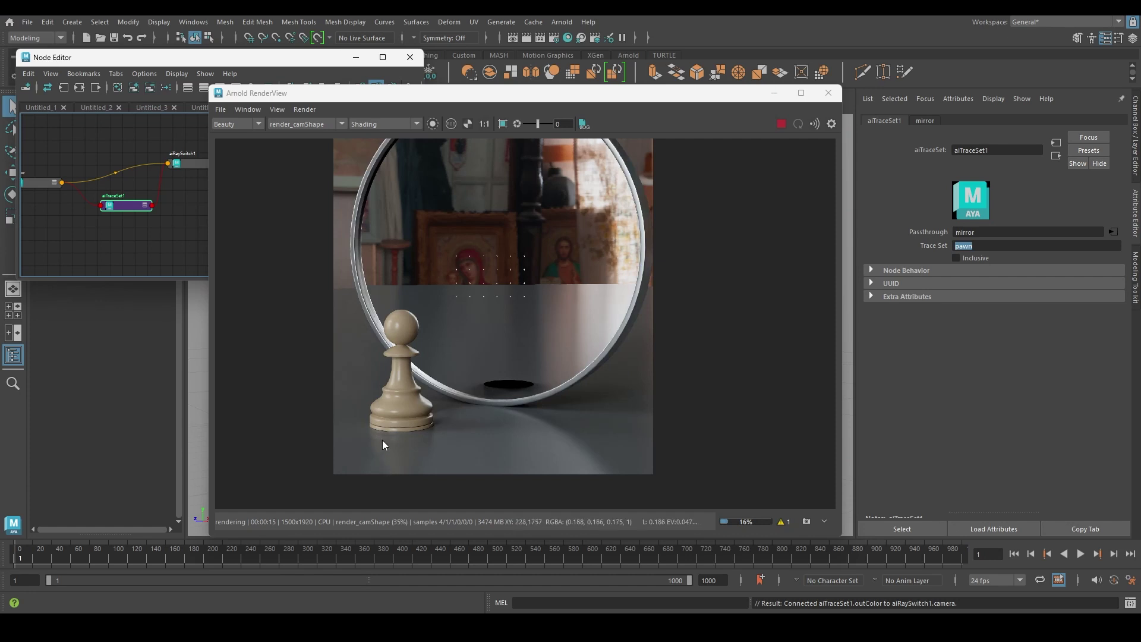
mouse_move(142, 248)
alt+middle_down()
mouse_move(164, 242)
mouse_move(150, 249)
alt+middle_up()
- Add the specular_direct and specular_indirect AOVs to the active AOVs in the Render Settings
drag(333, 95, 475, 69)
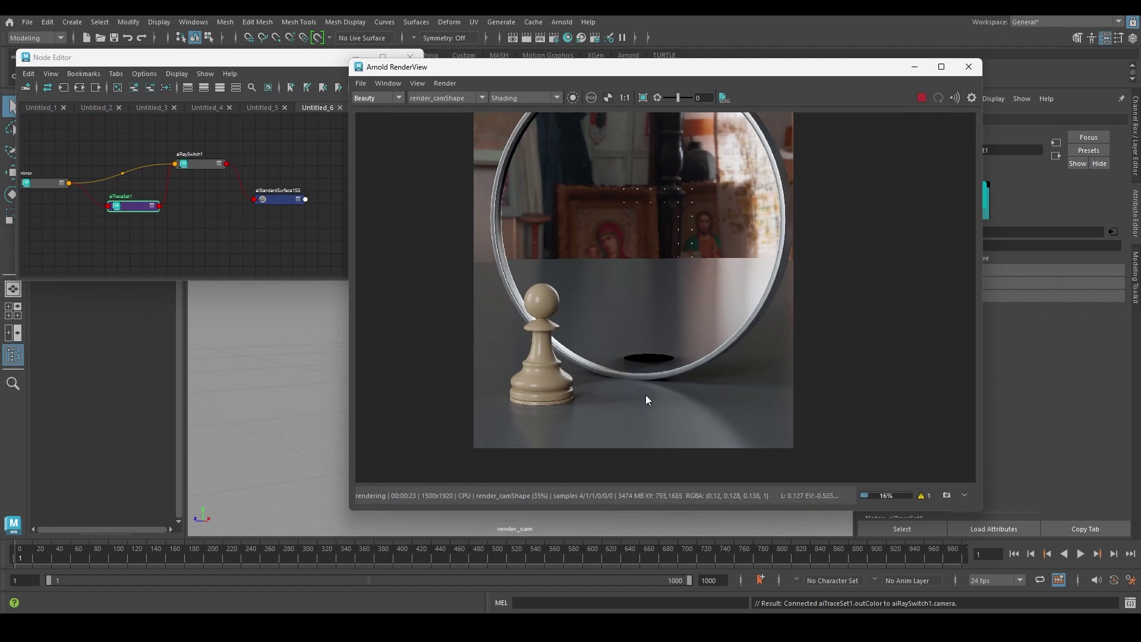
scroll(679, 367, up, 5)
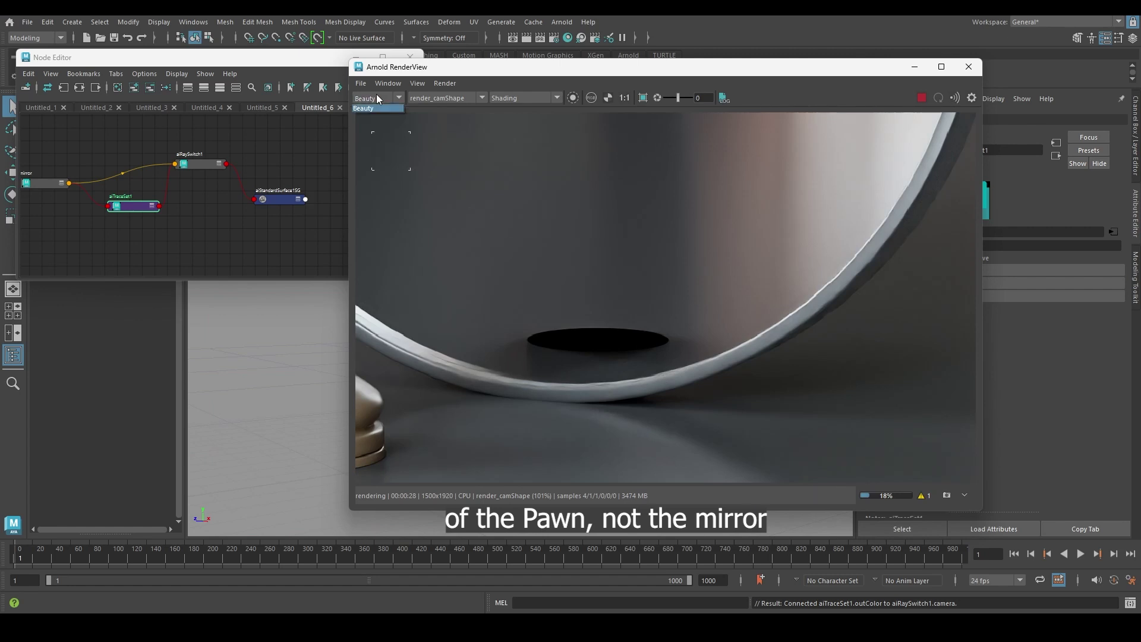
click(554, 37)
scroll(267, 286, down, 6)
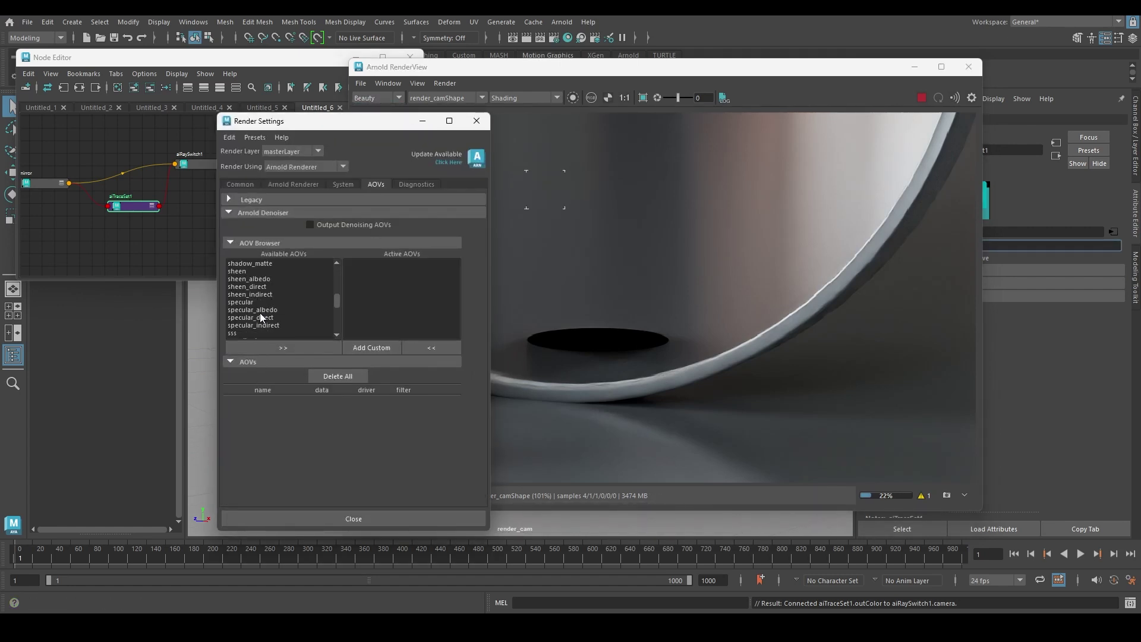
scroll(261, 316, down, 2)
click(260, 310)
click(259, 319)
shift+click(260, 325)
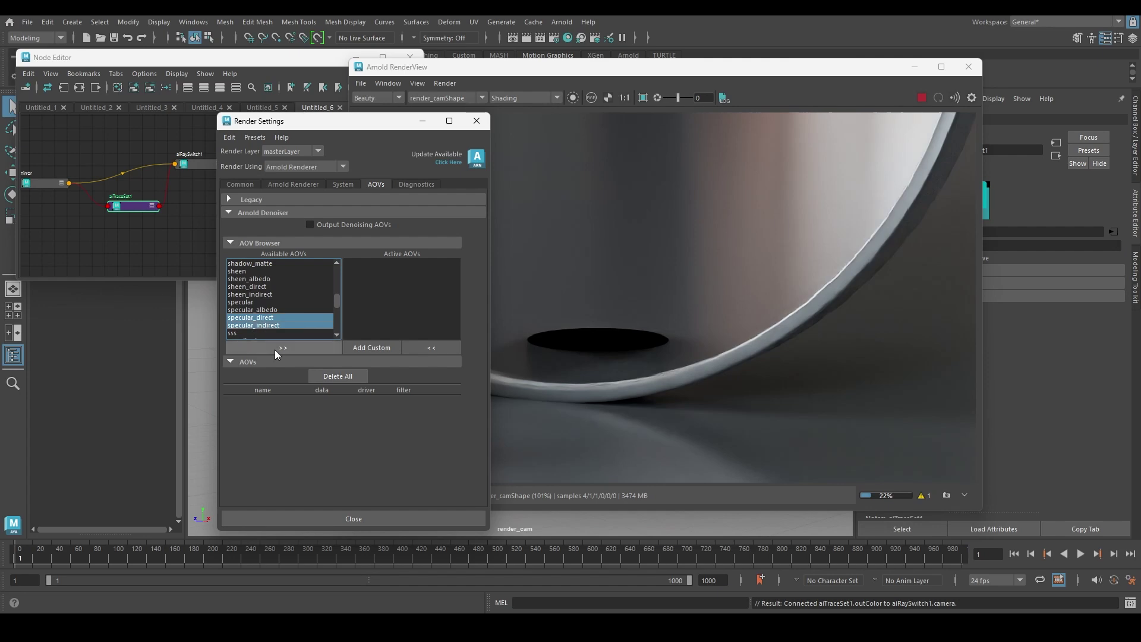
click(274, 348)
click(477, 120)
- Display the specular_indirect AOV in the Arnold RenderView and examine the dark spot at the mirror's base
click(390, 97)
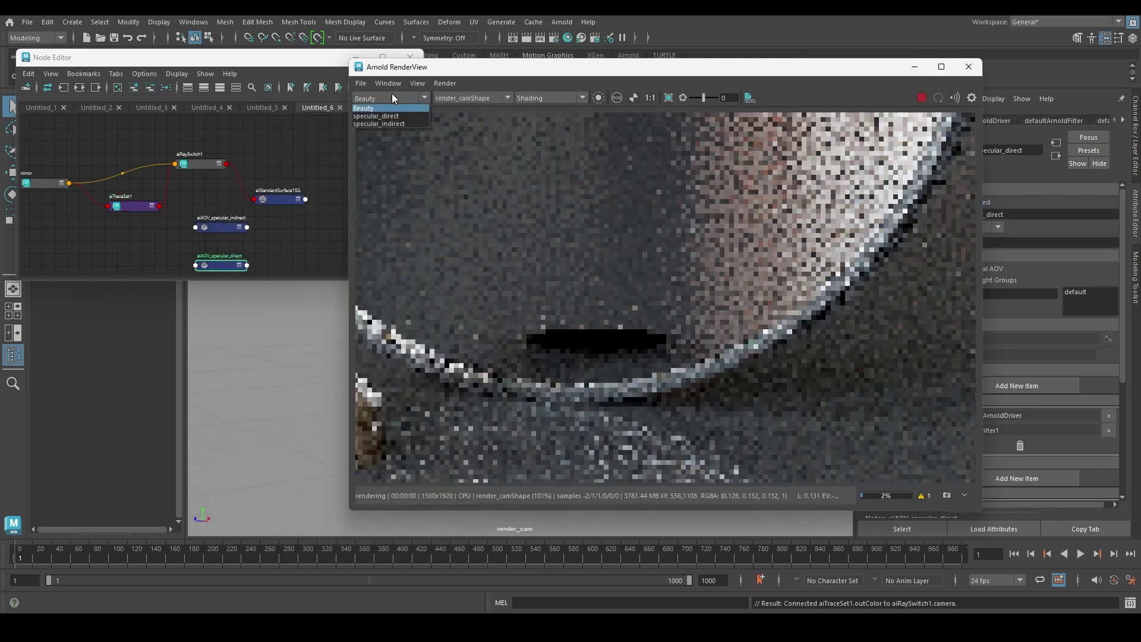
click(379, 124)
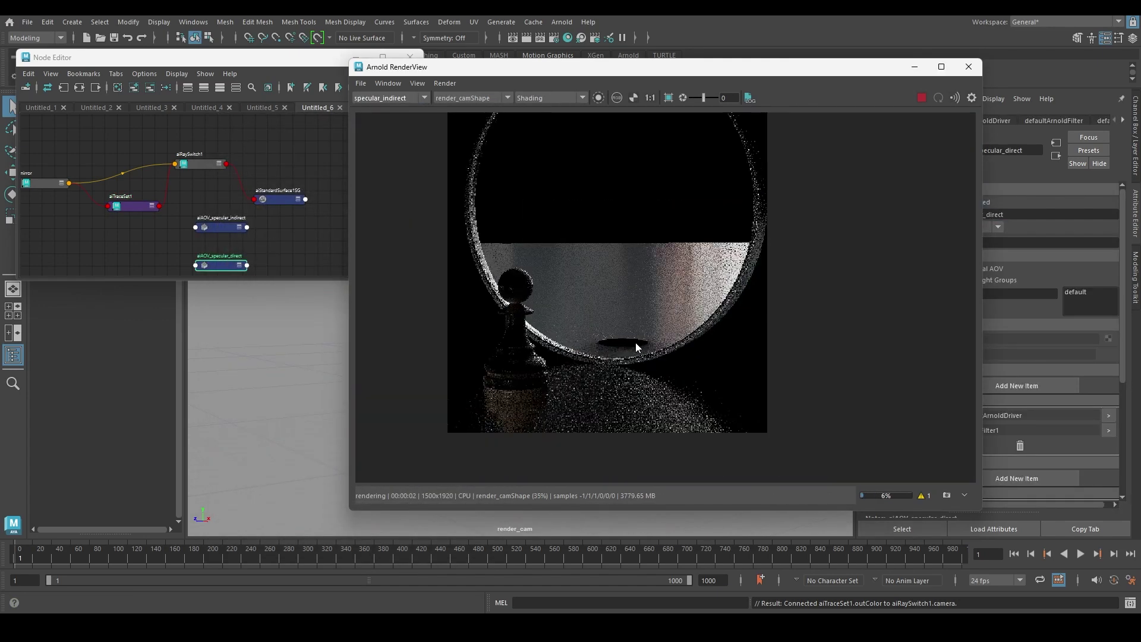
middle_drag(613, 312, 513, 359)
scroll(640, 233, down, 2)
- Select the floor and set its material's specular roughness to 0
click(513, 359)
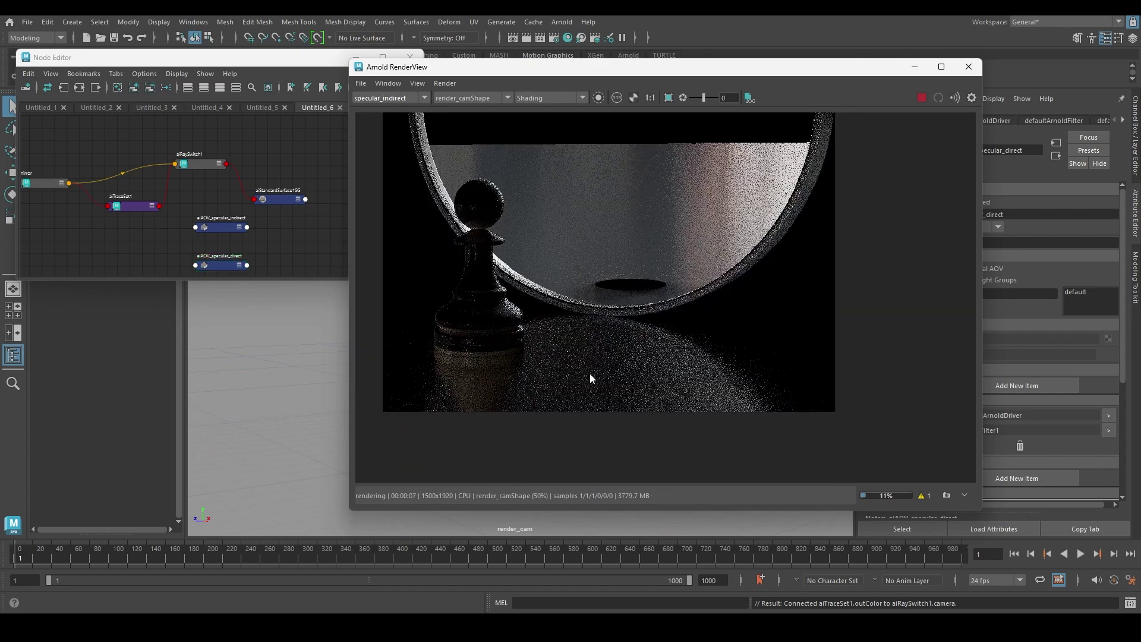
drag(746, 67, 626, 81)
click(942, 121)
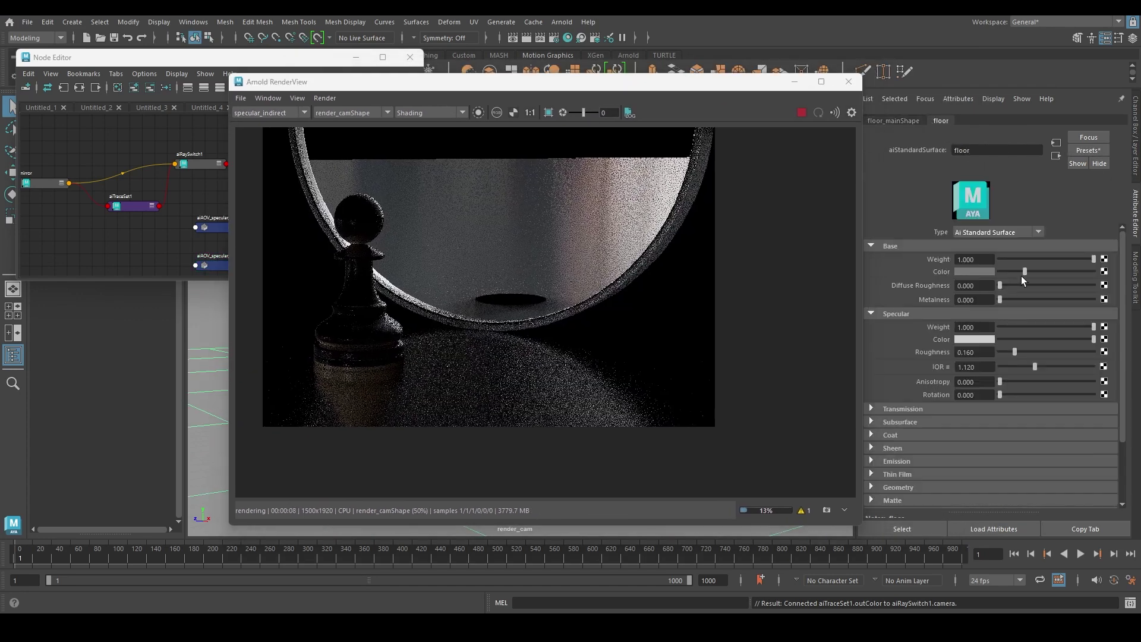
drag(1015, 351, 1000, 353)
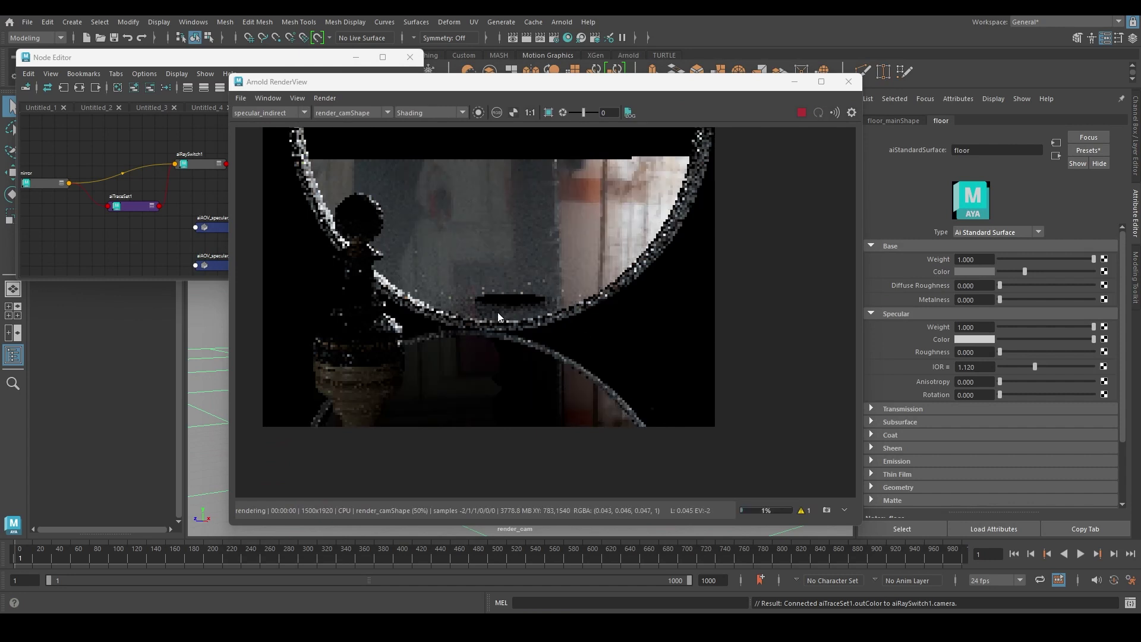
- Limit rendering to a region around the dark spot, return to the Beauty view, and redraw the region to include the pawn
drag(449, 267, 554, 333)
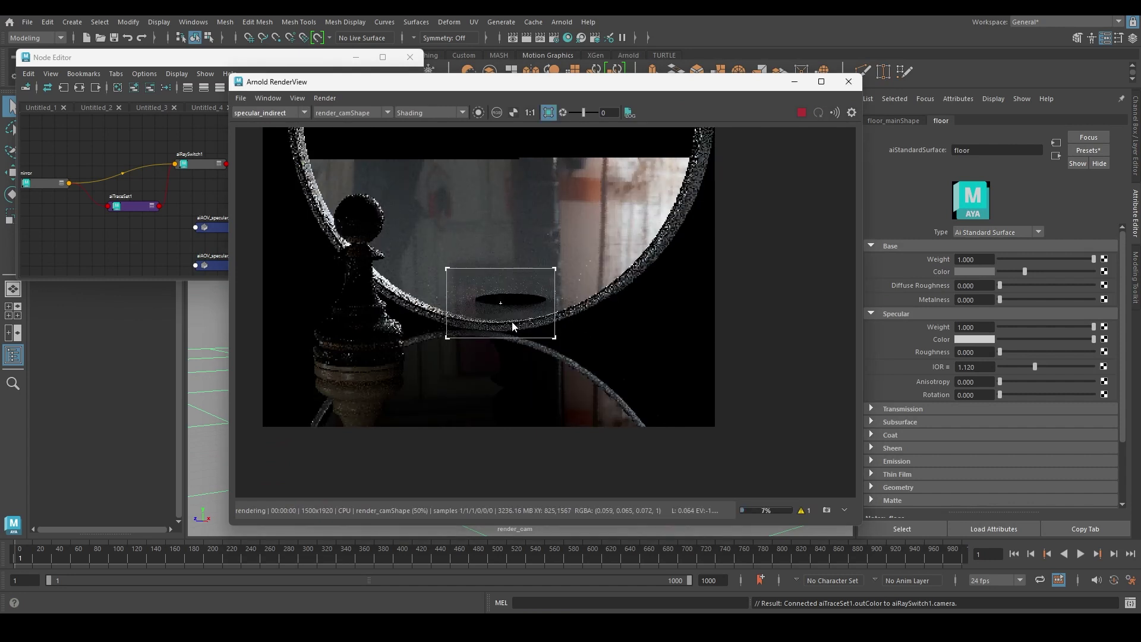
scroll(514, 325, up, 2)
scroll(511, 322, up, 1)
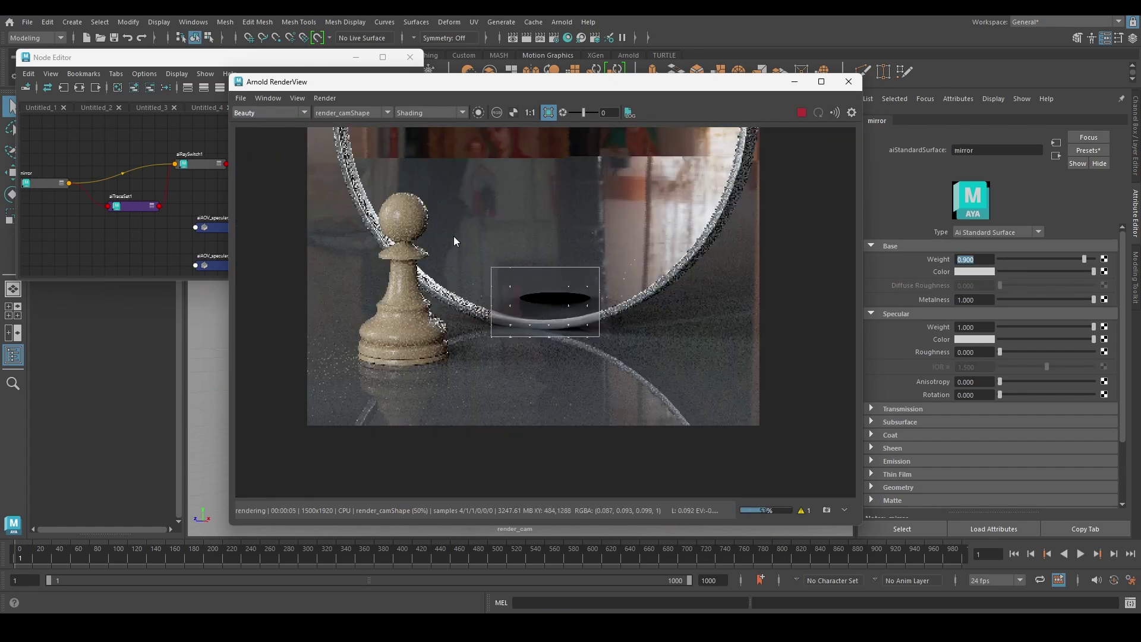
drag(454, 237, 684, 409)
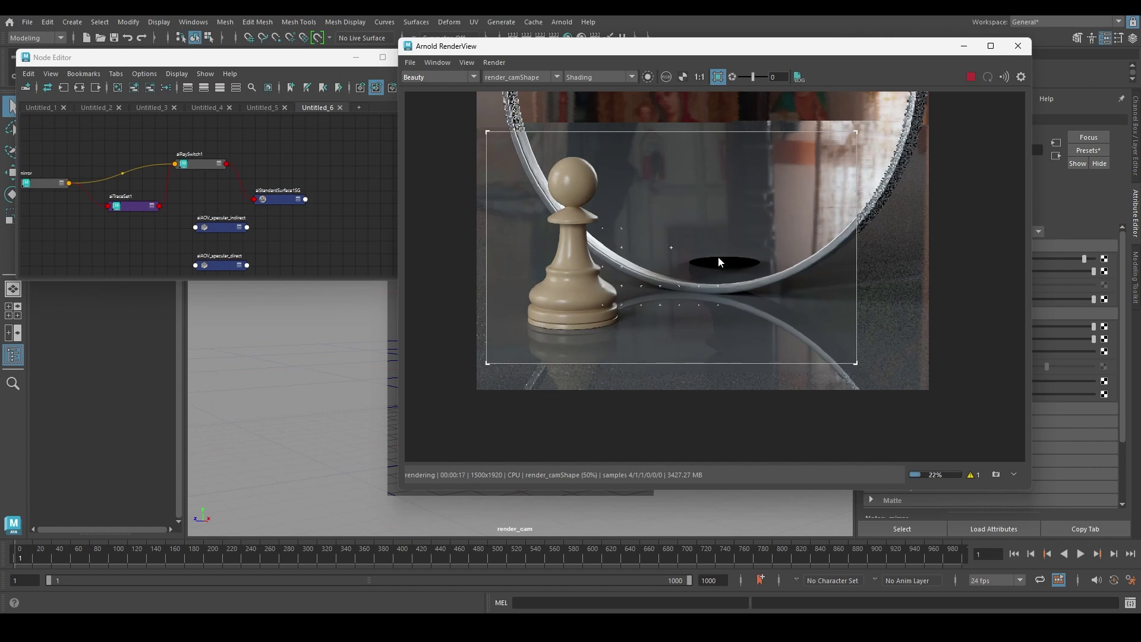
- Graph the floor material's shading network in the Node Editor in place of the mirror's network
click(724, 315)
right_click(323, 152)
click(320, 188)
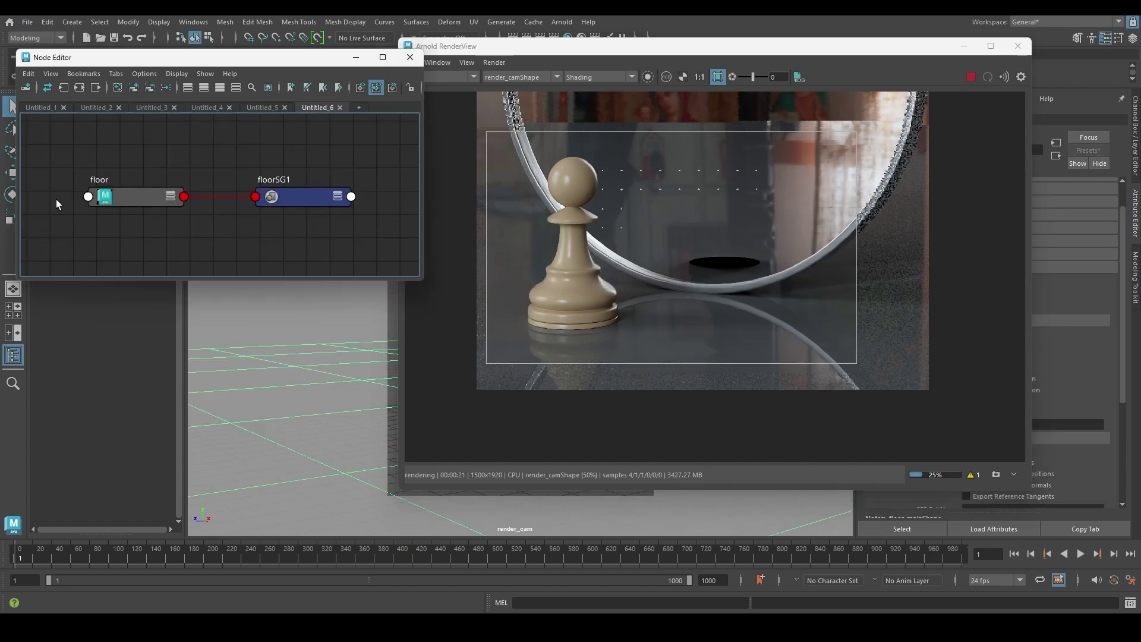
alt+middle_drag(172, 240, 237, 234)
scroll(222, 236, down, 3)
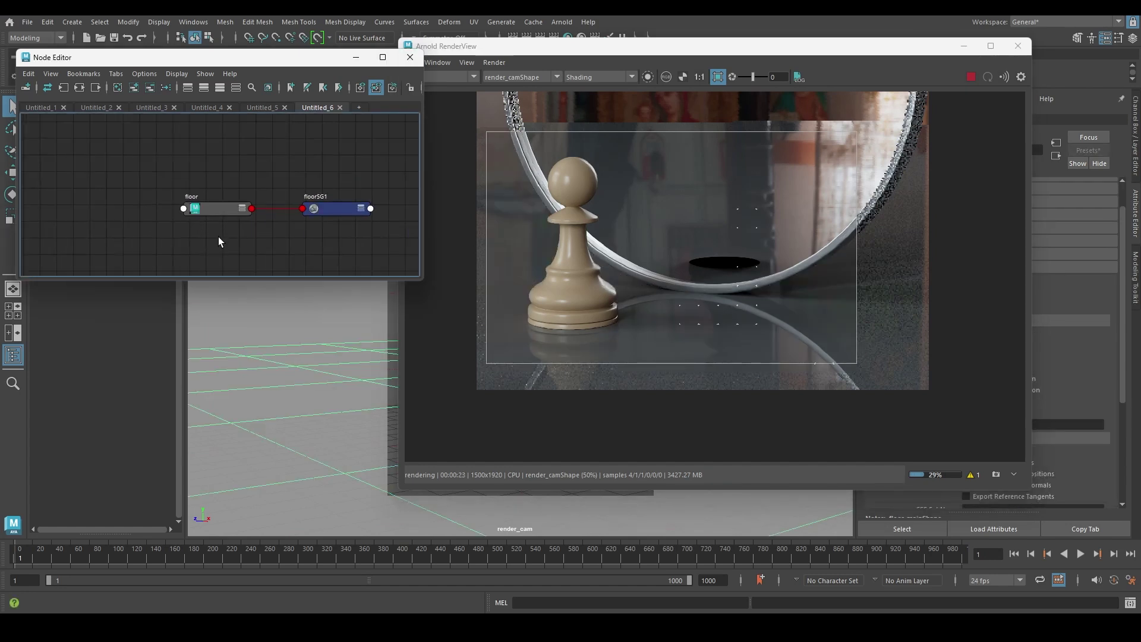
- Create an aiRaySwitch node in the floor's network, delete its own shading group, and place the node above the floor connection
click(219, 242)
key(Tab)
text(aiRaySwitch)
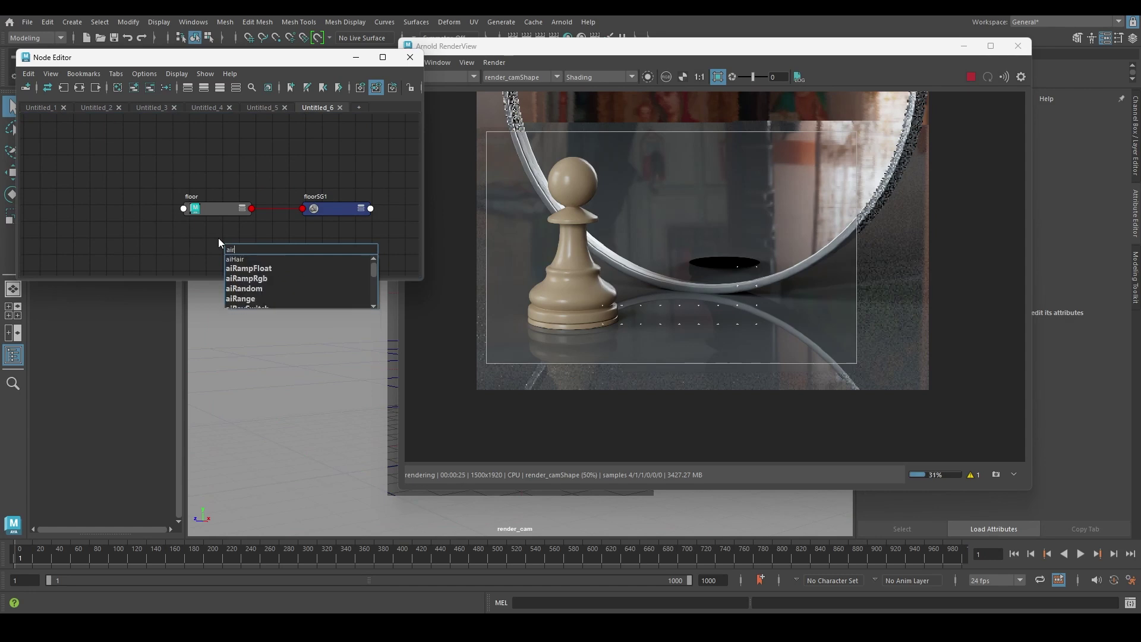
key(Return)
click(353, 252)
key(Delete)
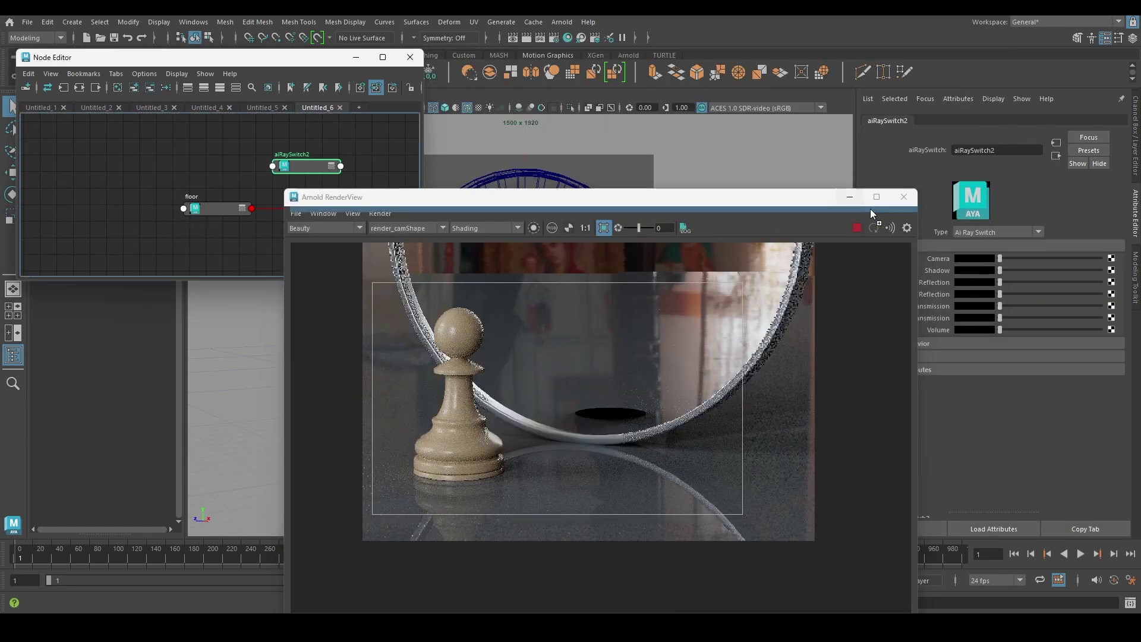
- Connect the floor material to the Camera, Shadow, Diffuse Reflection and Specular Reflection ray types of aiRaySwitch2
drag(872, 212, 951, 259)
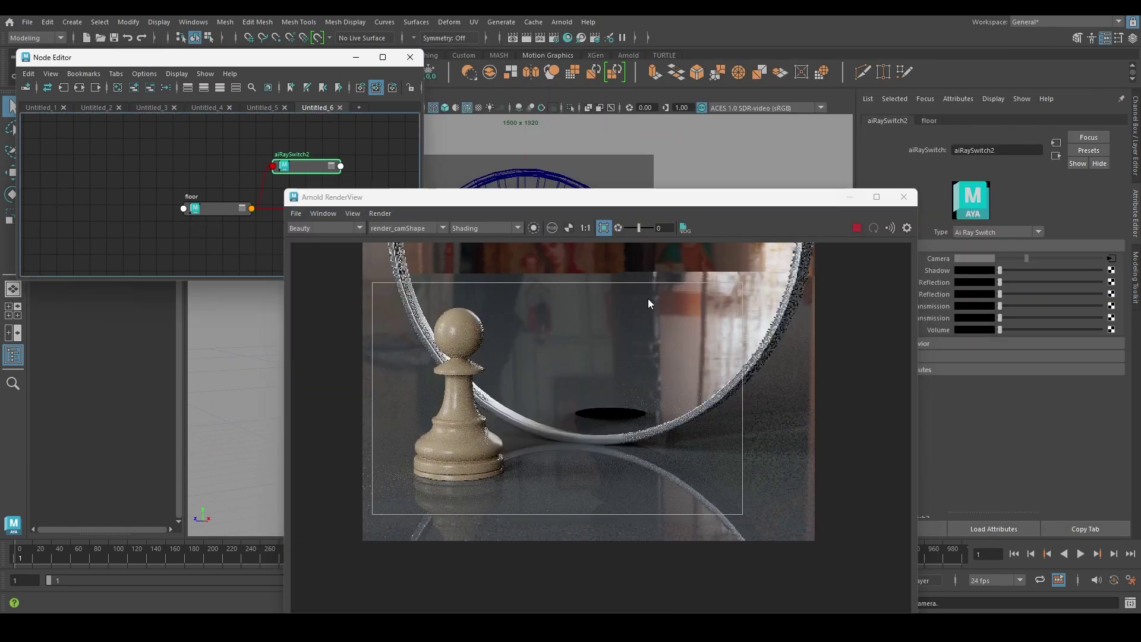
drag(887, 275, 947, 271)
drag(251, 208, 946, 294)
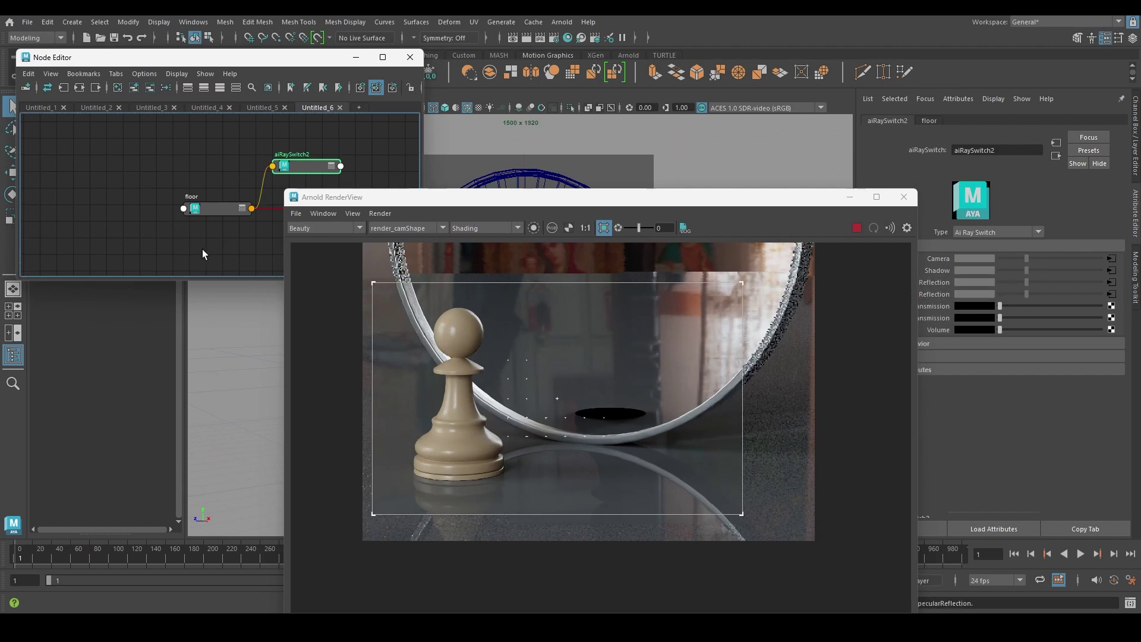
- Connect the floor material to aiRaySwitch2's Diffuse and Specular Transmission, and assign the switch as floorSG1's surface material
middle_drag(205, 208, 937, 317)
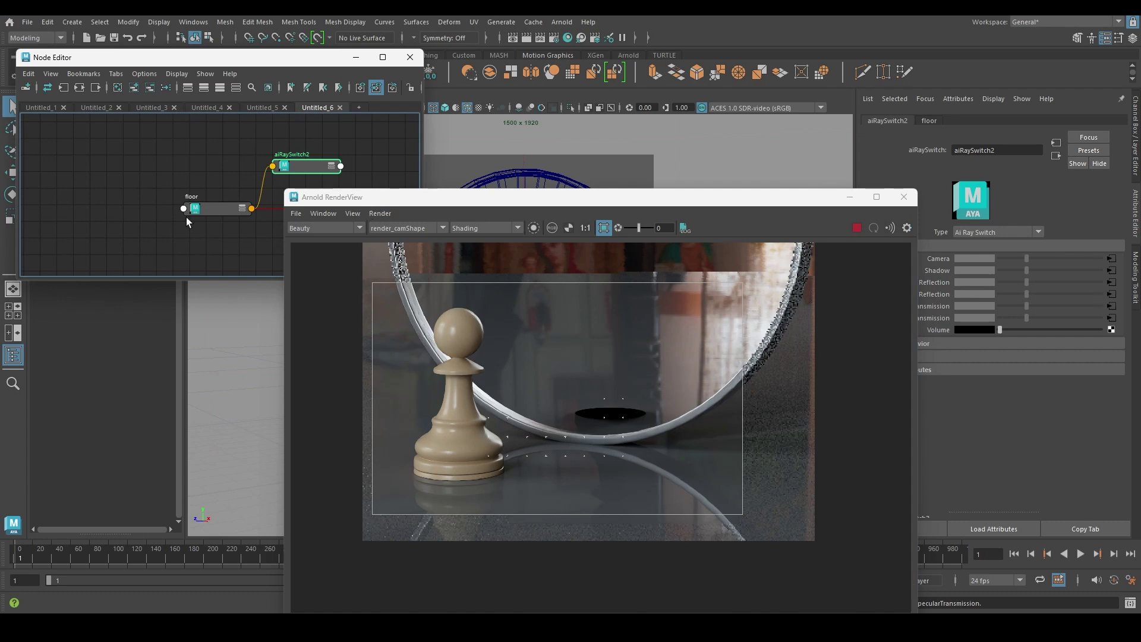
middle_drag(187, 217, 48, 199)
click(206, 190)
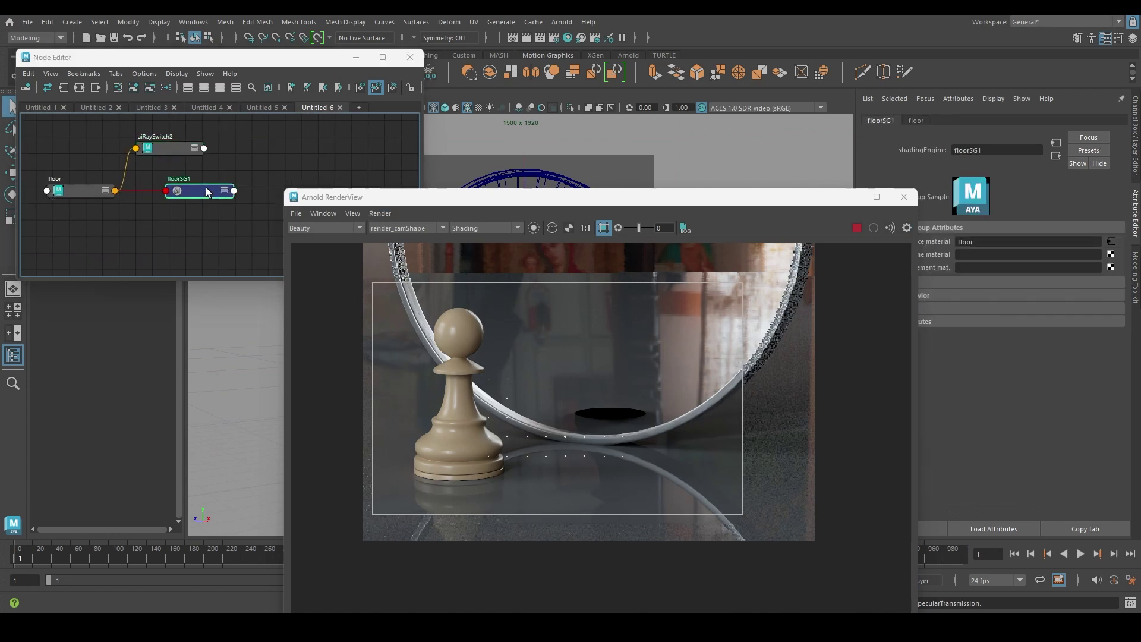
middle_drag(183, 148, 960, 242)
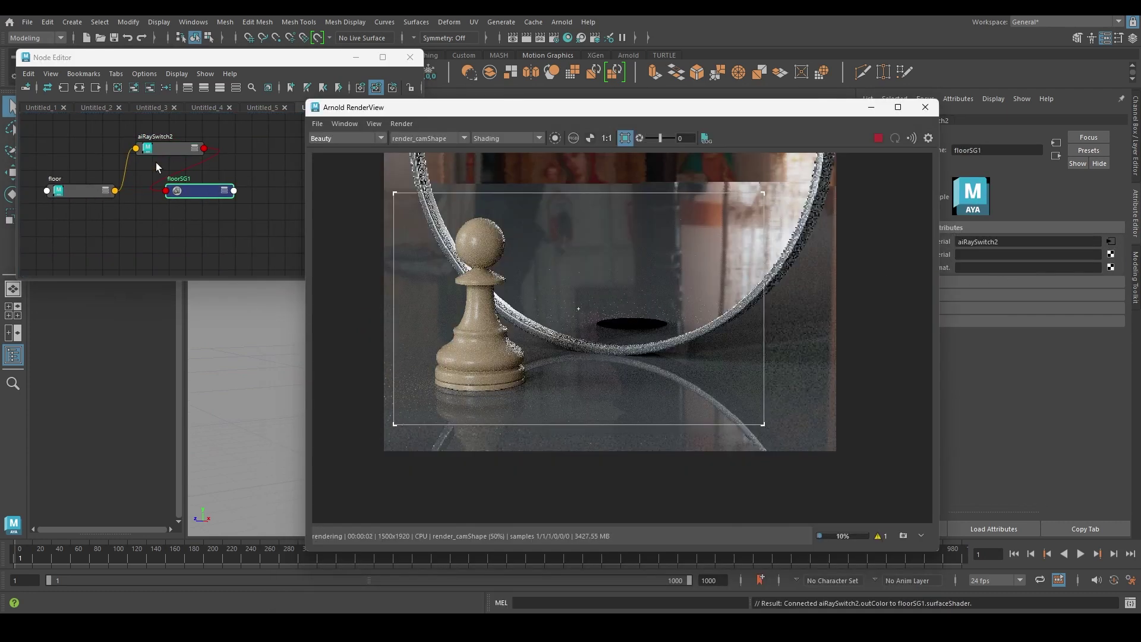
drag(192, 191, 361, 205)
- Create an aiTraceSet node in the floor's network and connect the floor material to its Passthrough
click(182, 231)
key(Tab)
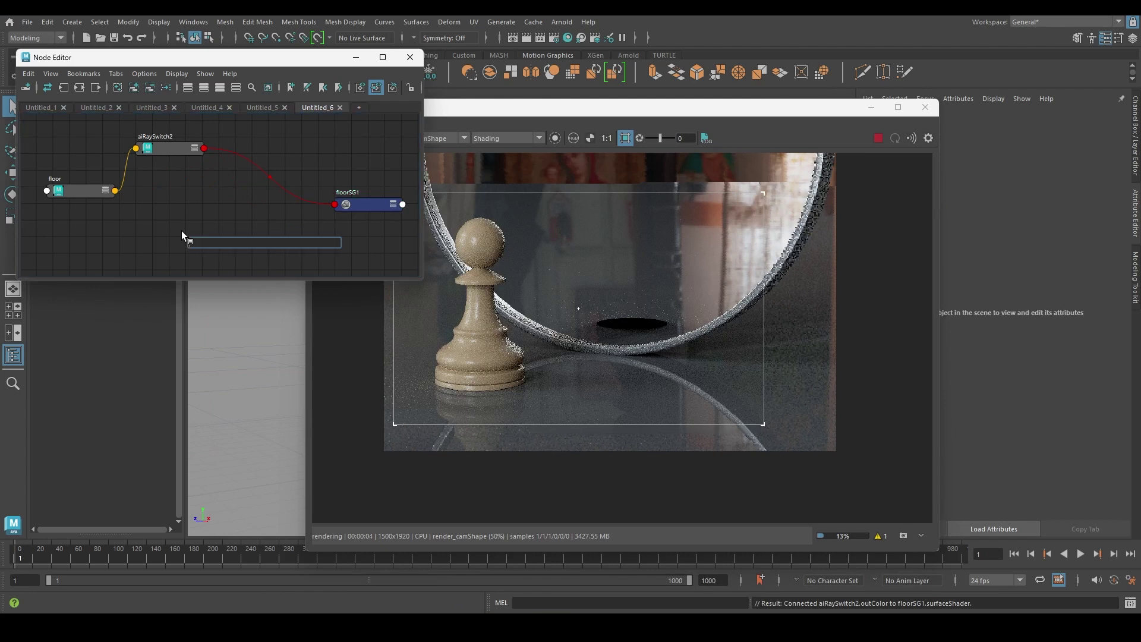
text(aitra)
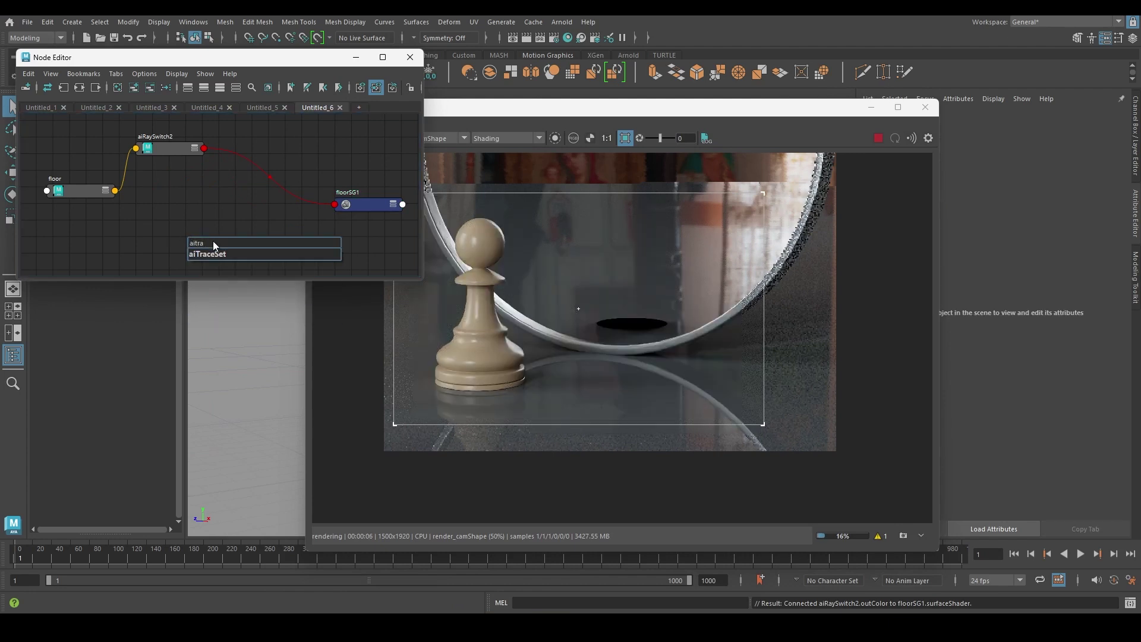
key(Return)
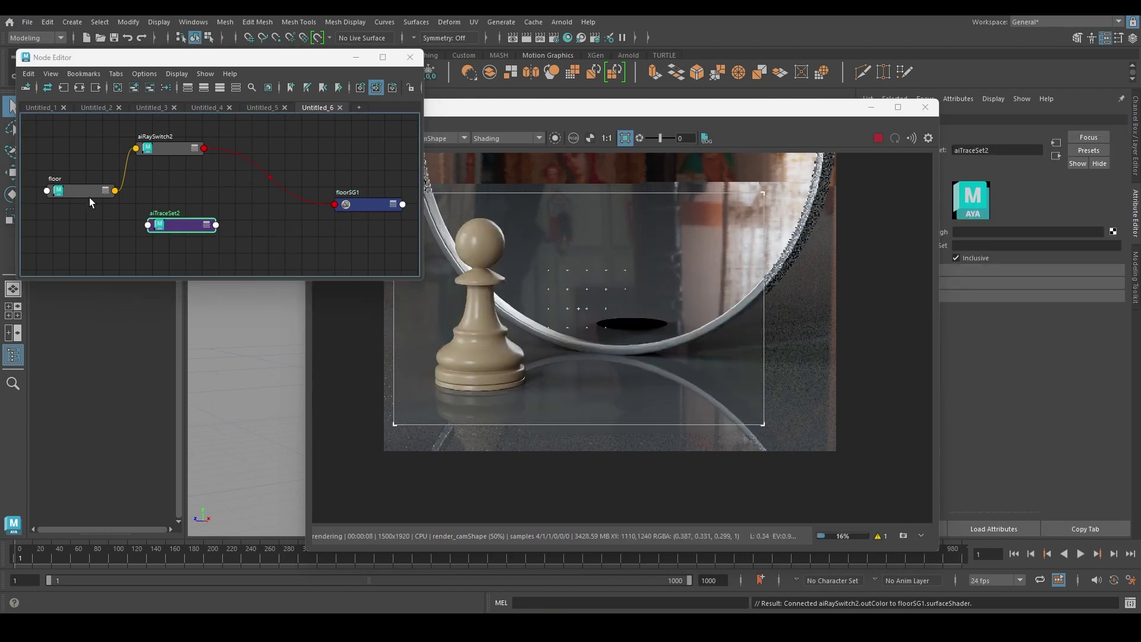
click(928, 319)
middle_drag(949, 234, 949, 234)
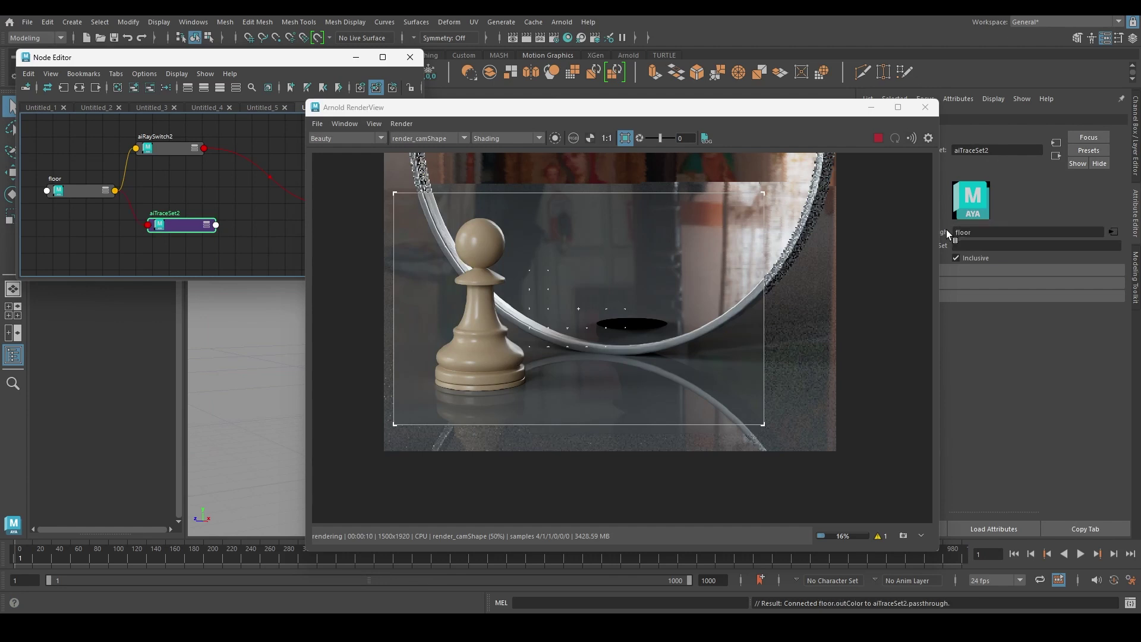
- Set aiTraceSet2's Trace Set to pawn with Inclusive off, and connect the node to aiRaySwitch2's Specular Reflection
drag(669, 115, 602, 106)
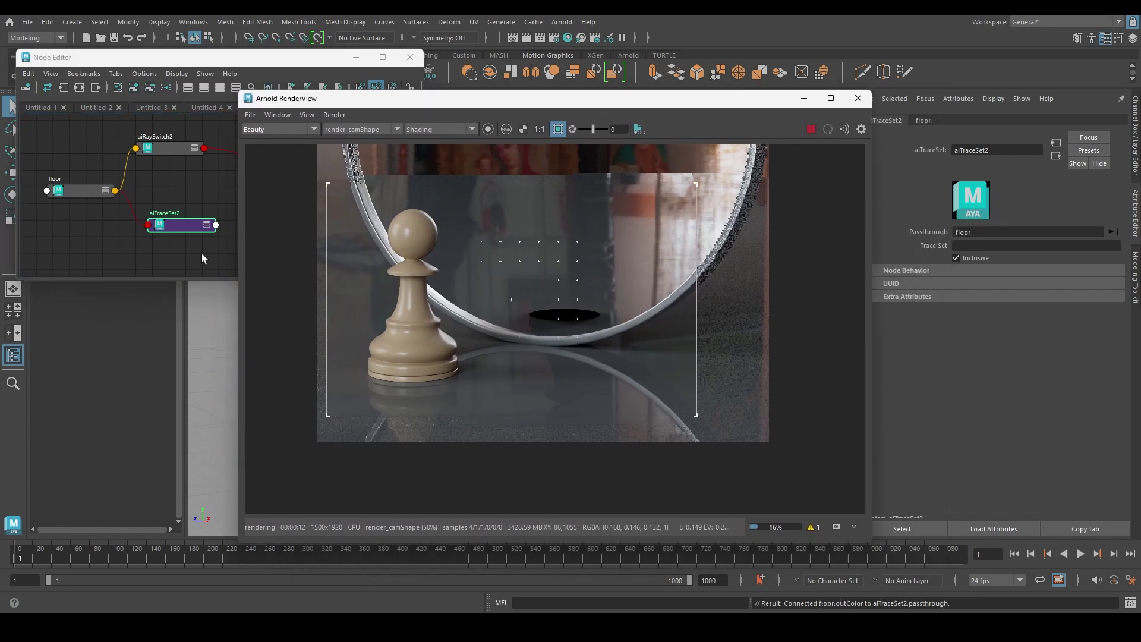
click(976, 246)
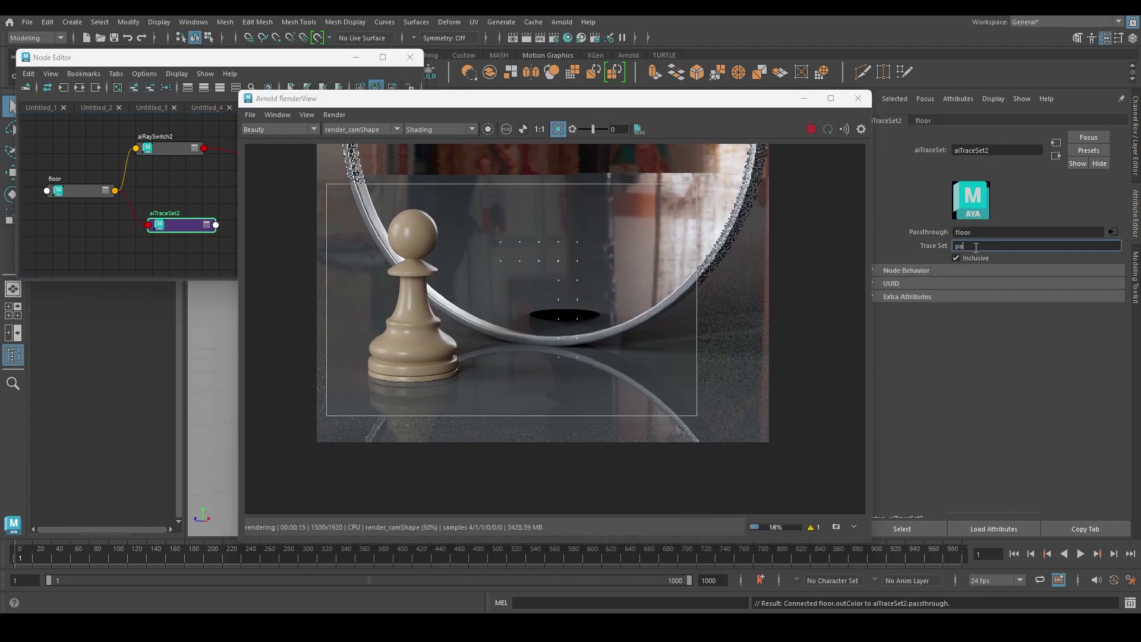
key(Return)
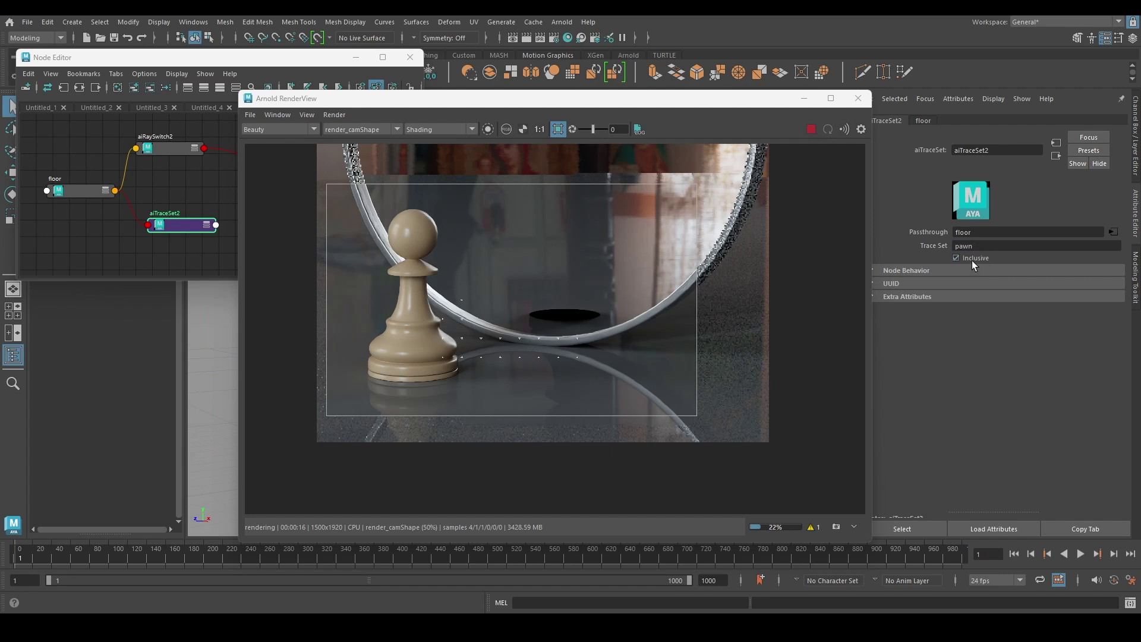
click(956, 258)
middle_drag(227, 246, 935, 296)
click(100, 145)
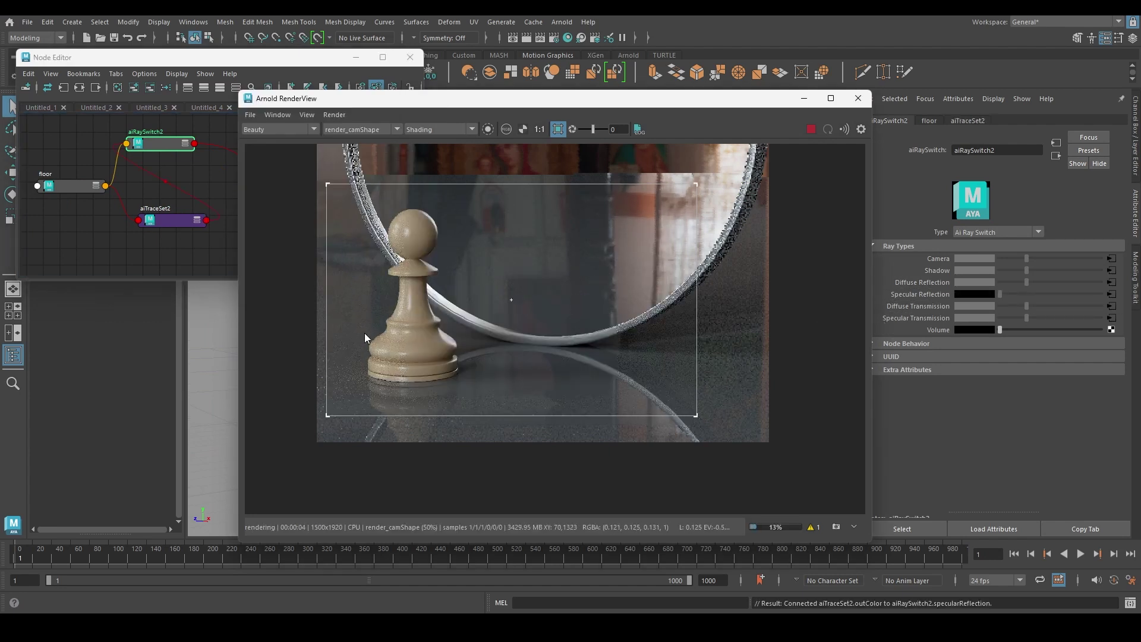
- Check the floor reflection in a render region around the pawn's base, and return to rendering the full image
drag(337, 262, 506, 440)
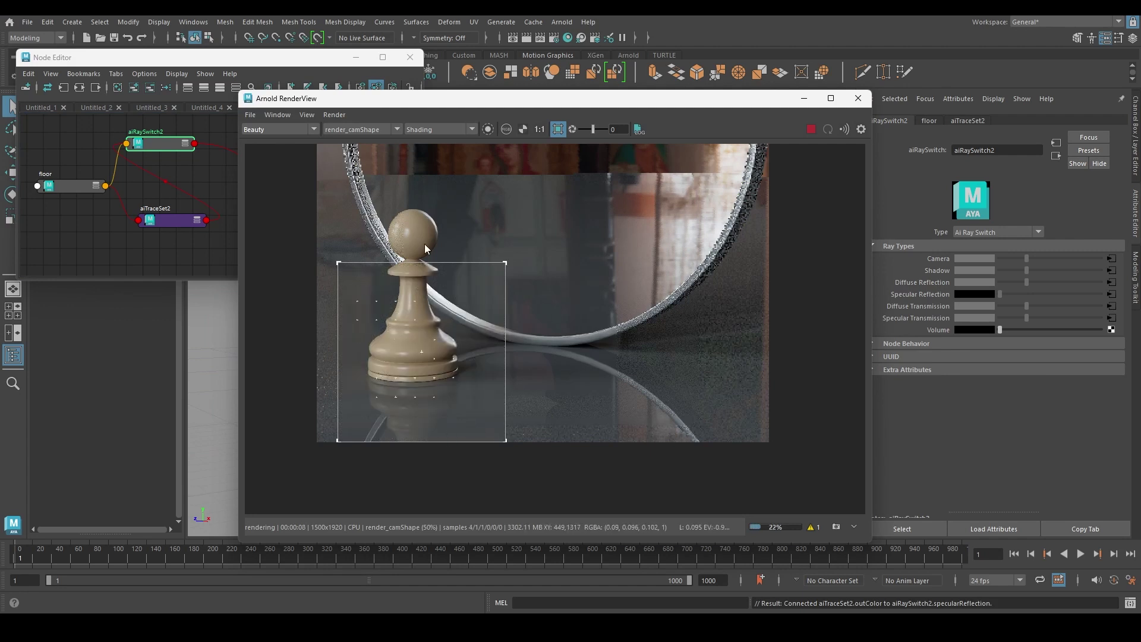
scroll(550, 314, down, 2)
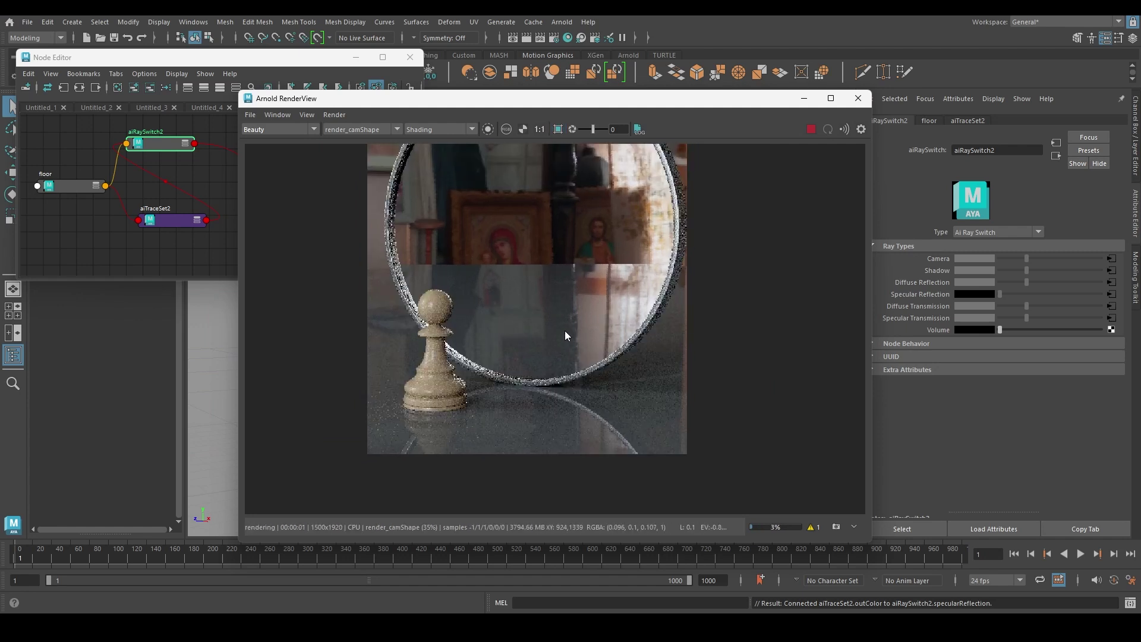
middle_drag(565, 330, 538, 343)
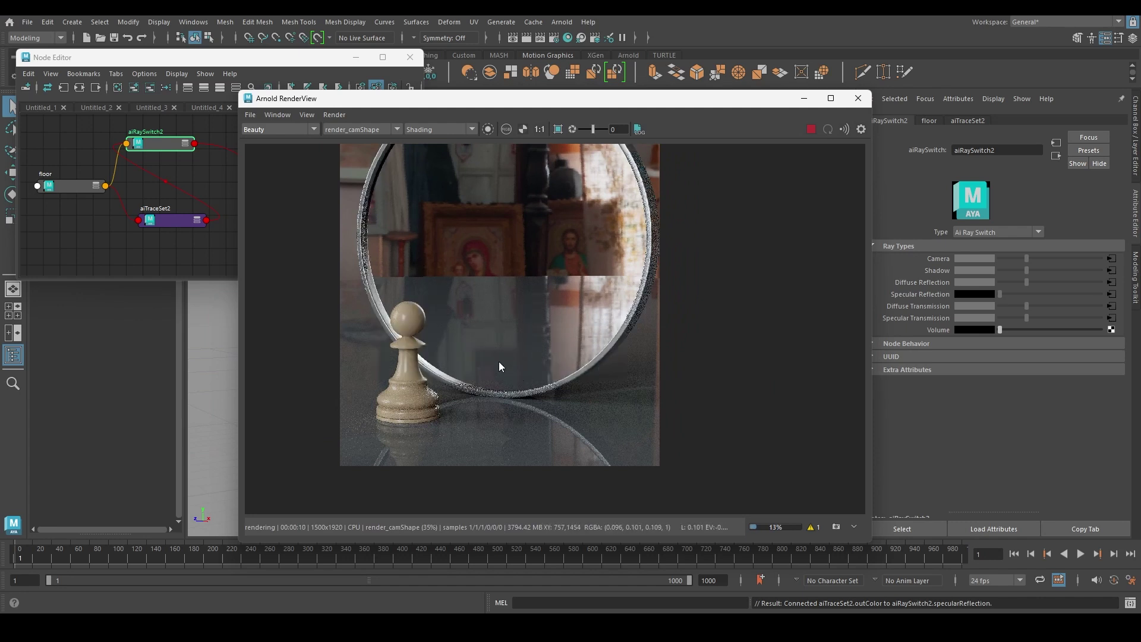
- Unhide the king and arrange the render view and Node Editor so both can be seen
drag(332, 57, 856, 87)
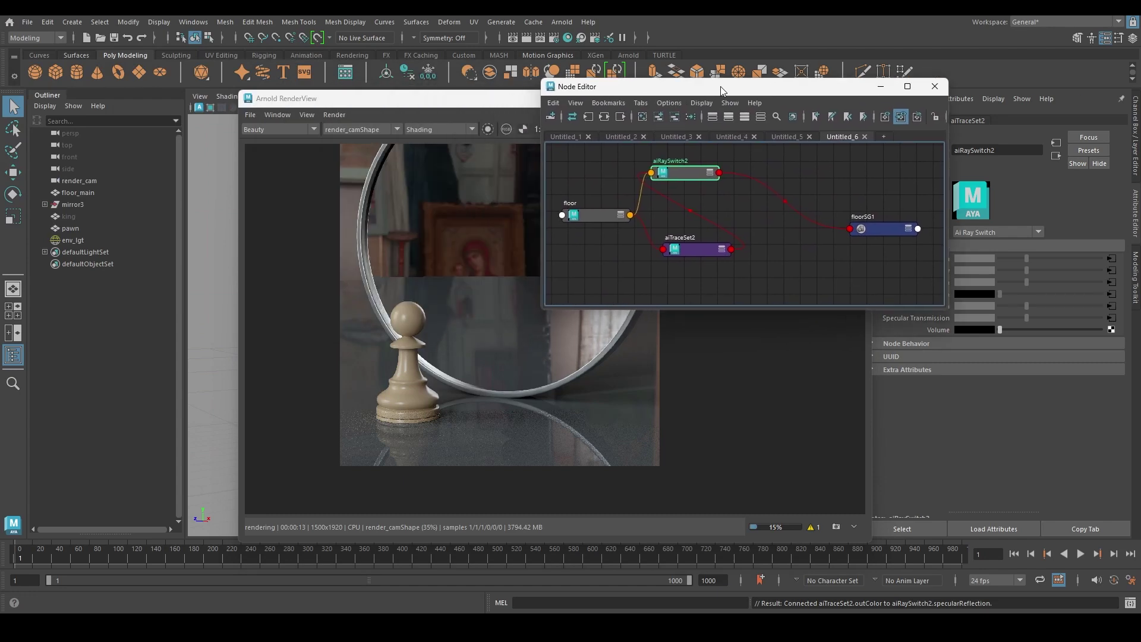
click(71, 217)
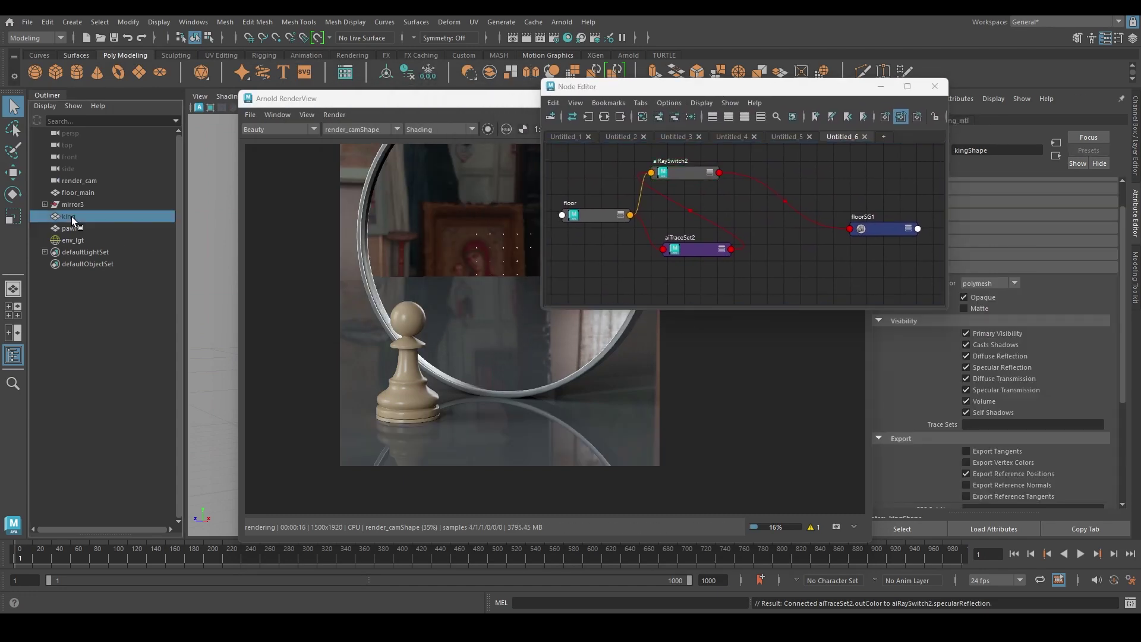
key(shift+h)
drag(416, 98, 244, 80)
drag(780, 91, 699, 226)
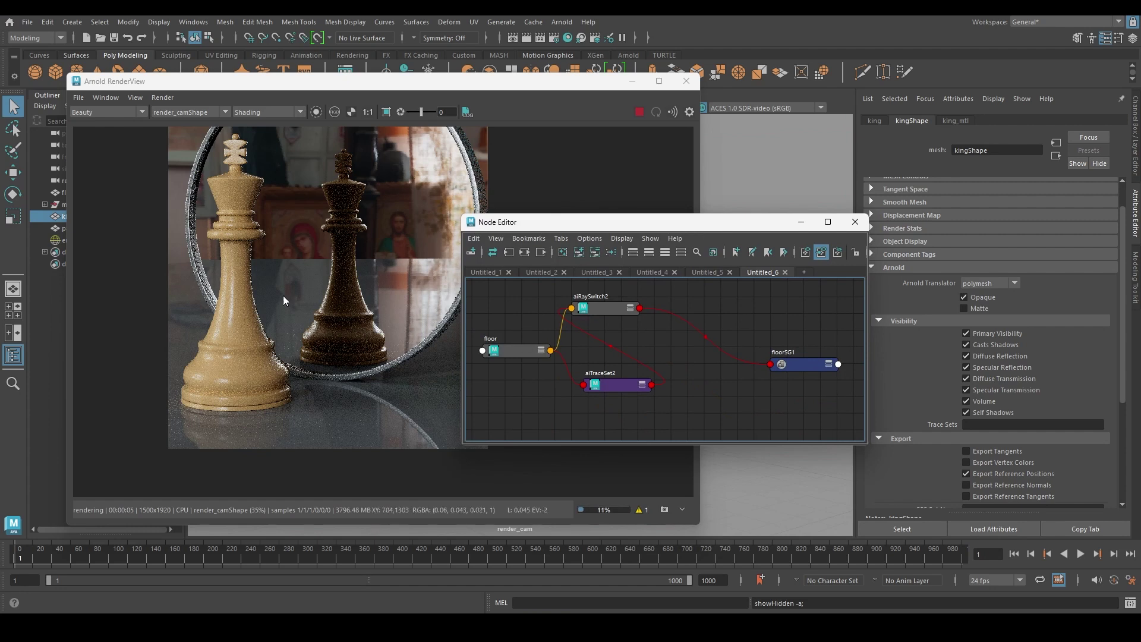
- Turn off Primary Visibility in the king shape's Arnold visibility settings
click(233, 179)
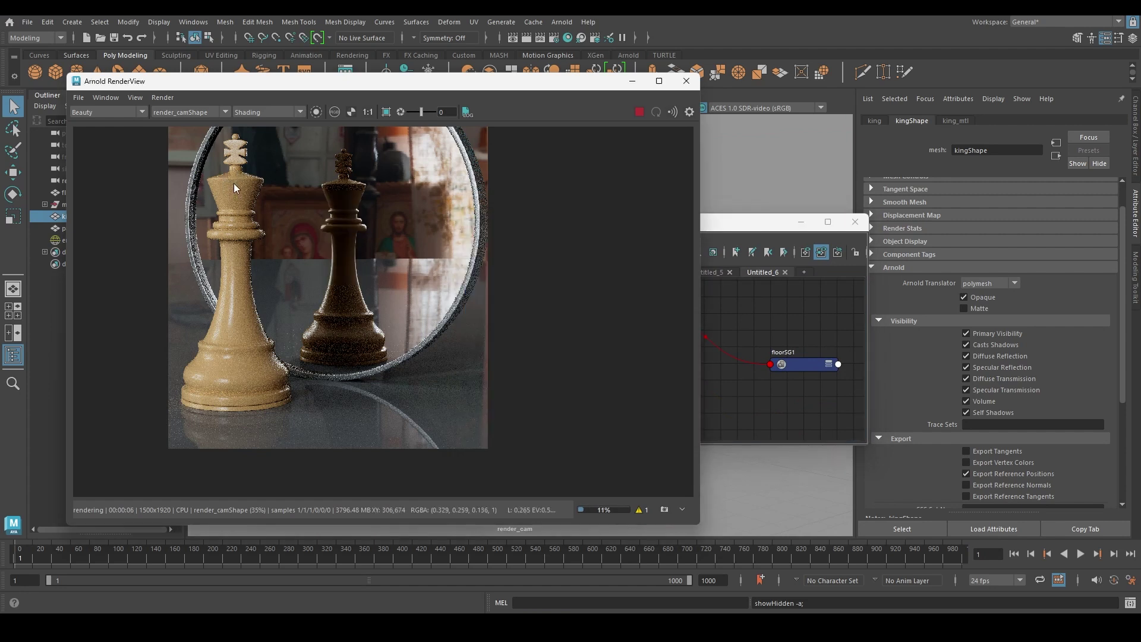
click(741, 220)
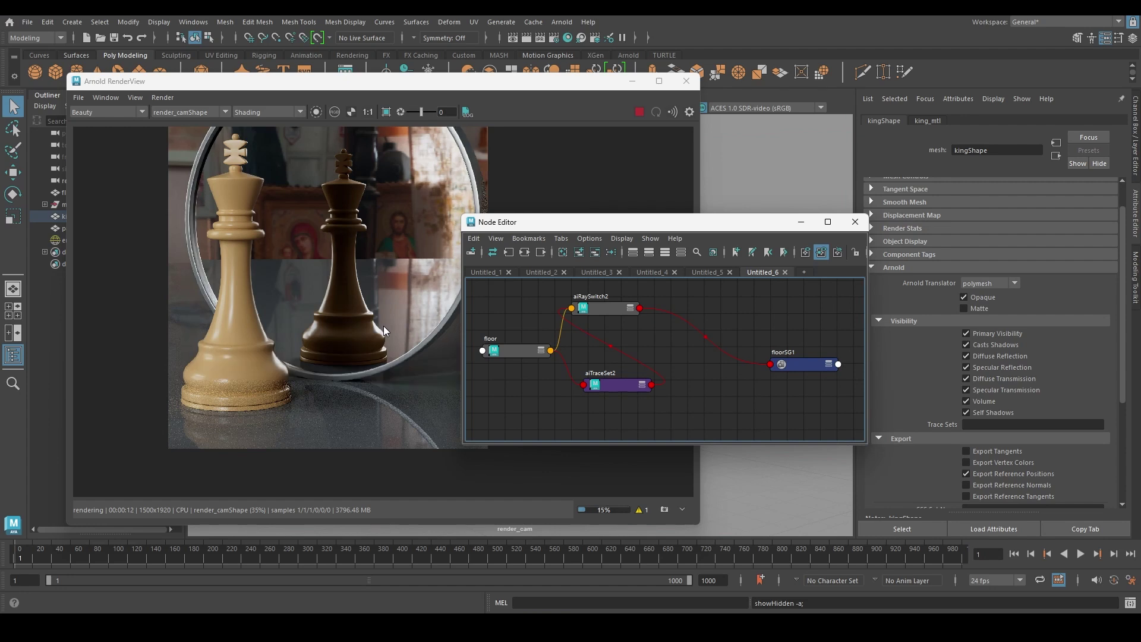
click(237, 222)
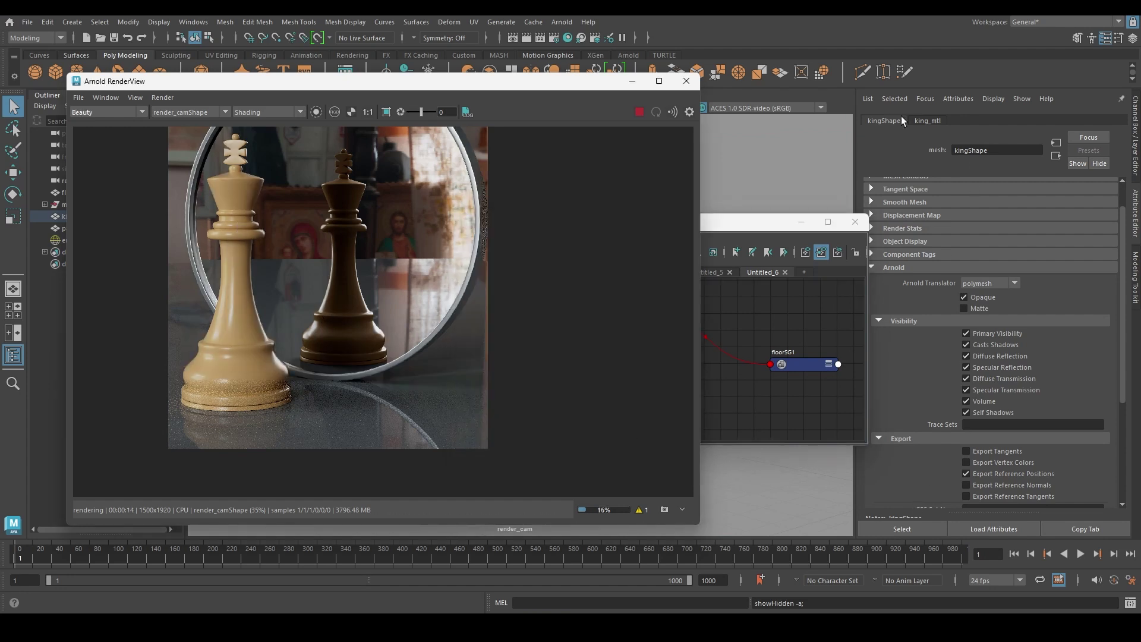
click(762, 230)
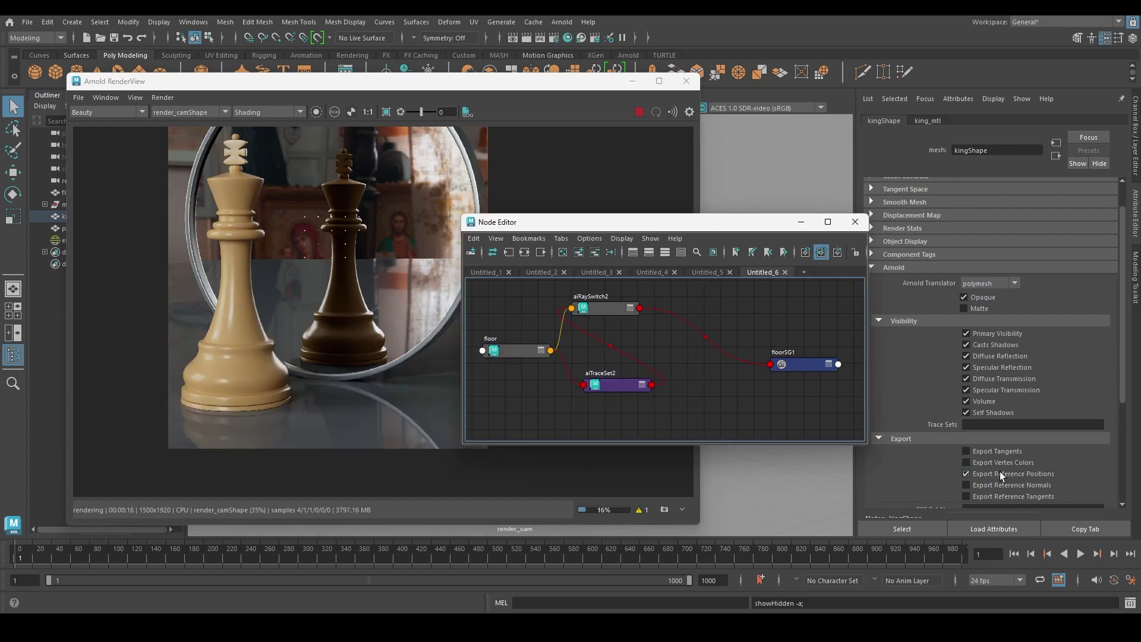
scroll(992, 285, down, 3)
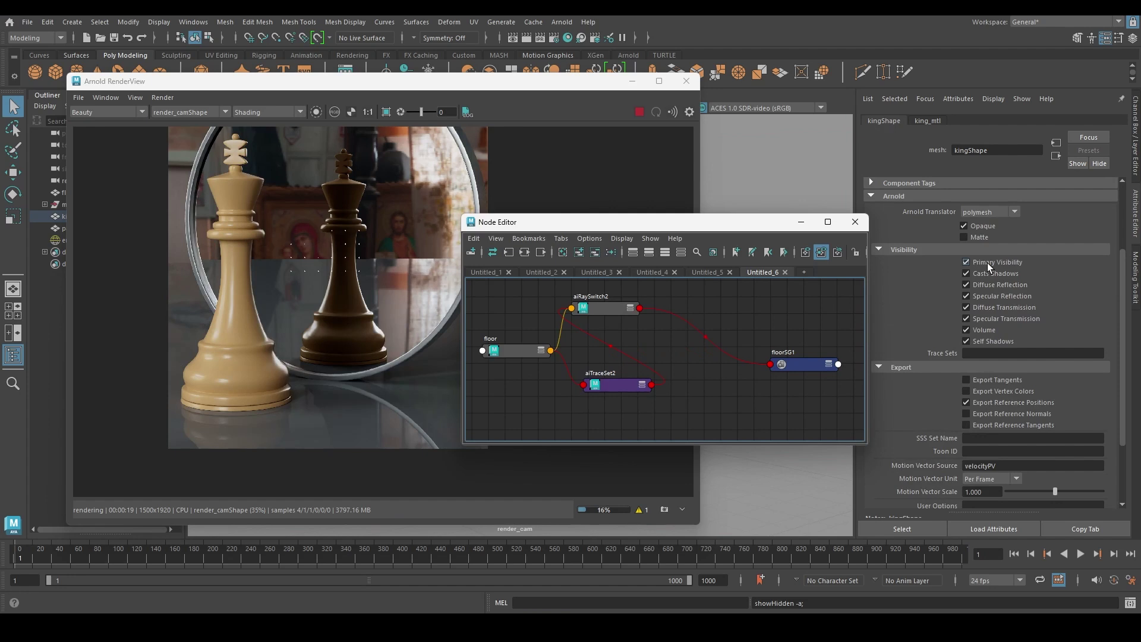
click(987, 263)
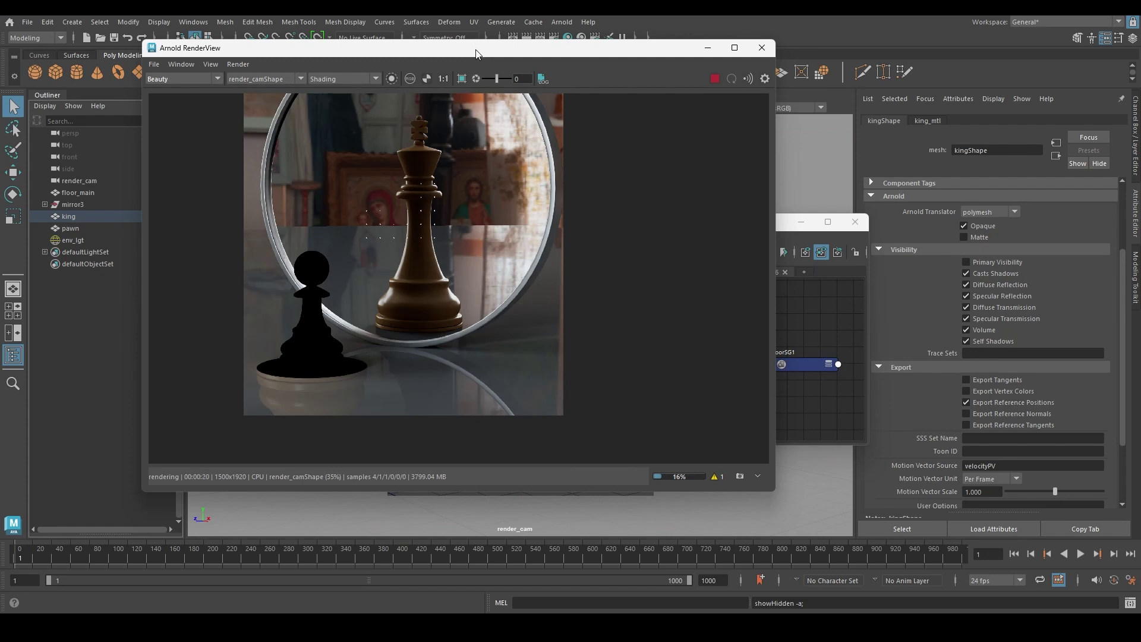
- Select the pawn and graph its material's shading network in the Node Editor in place of the floor's network
drag(477, 53, 386, 65)
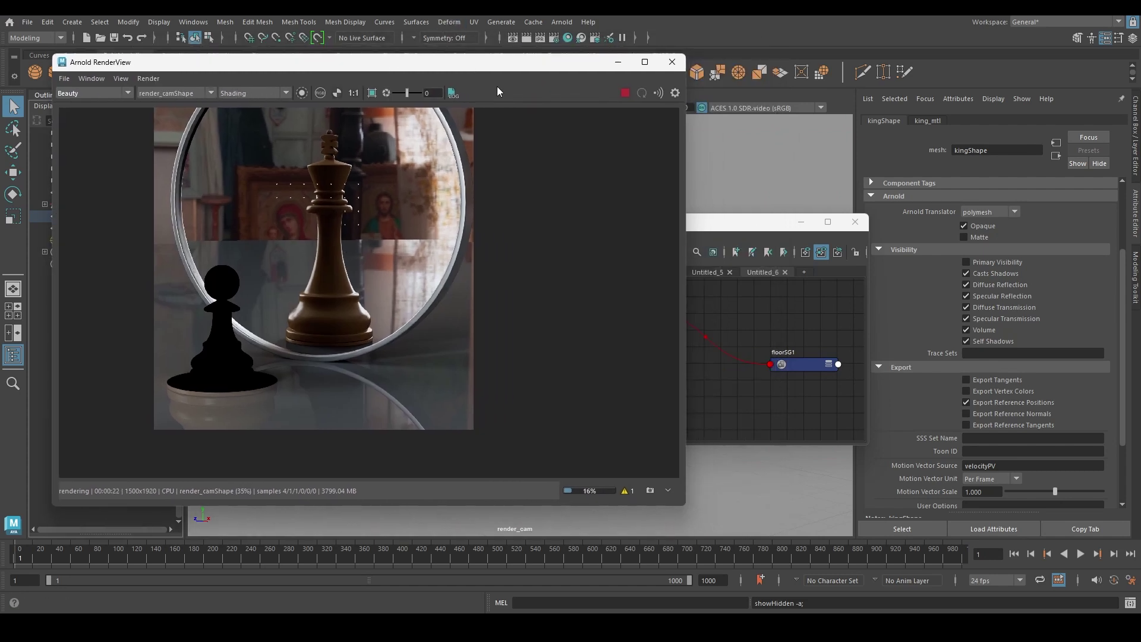
drag(706, 221, 724, 133)
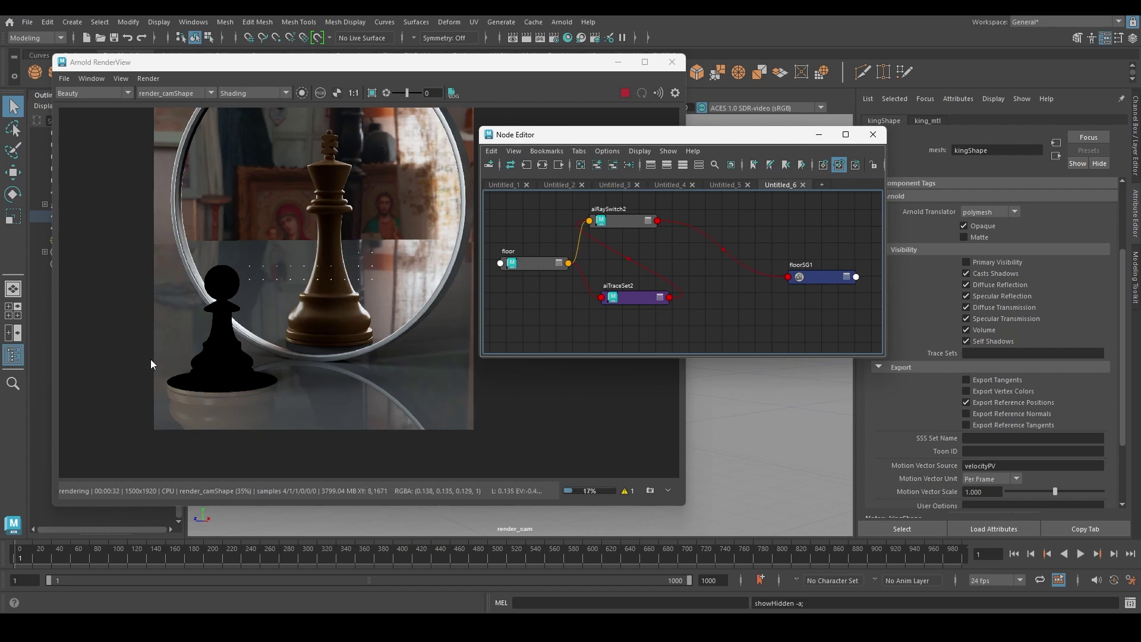
drag(285, 63, 376, 74)
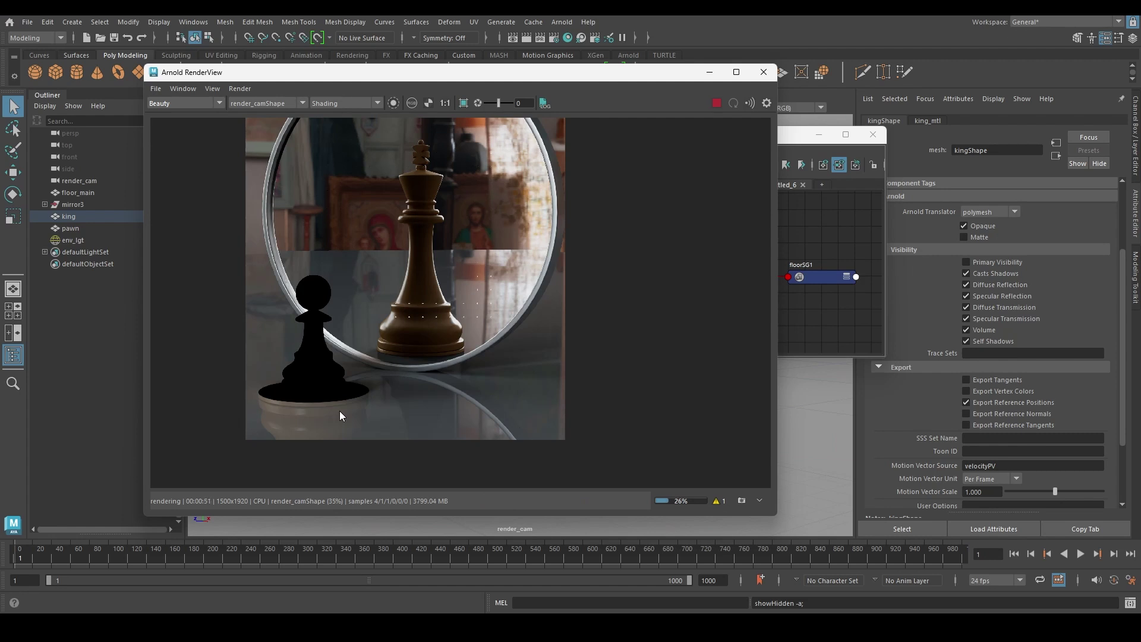
click(71, 228)
drag(357, 72, 280, 81)
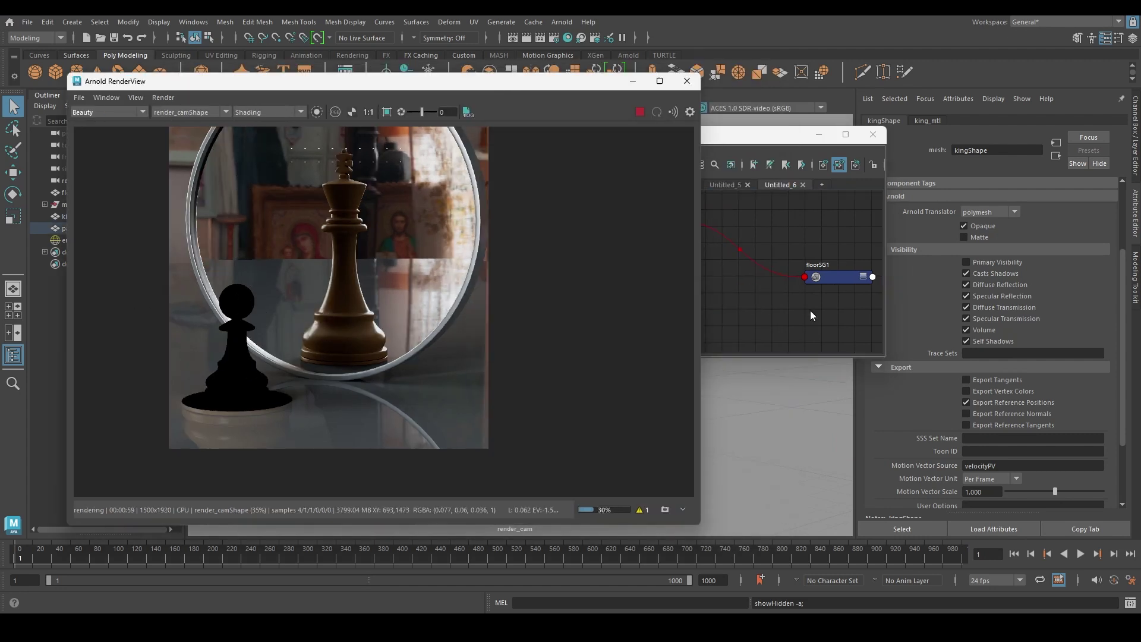
click(761, 214)
right_click(759, 237)
click(726, 312)
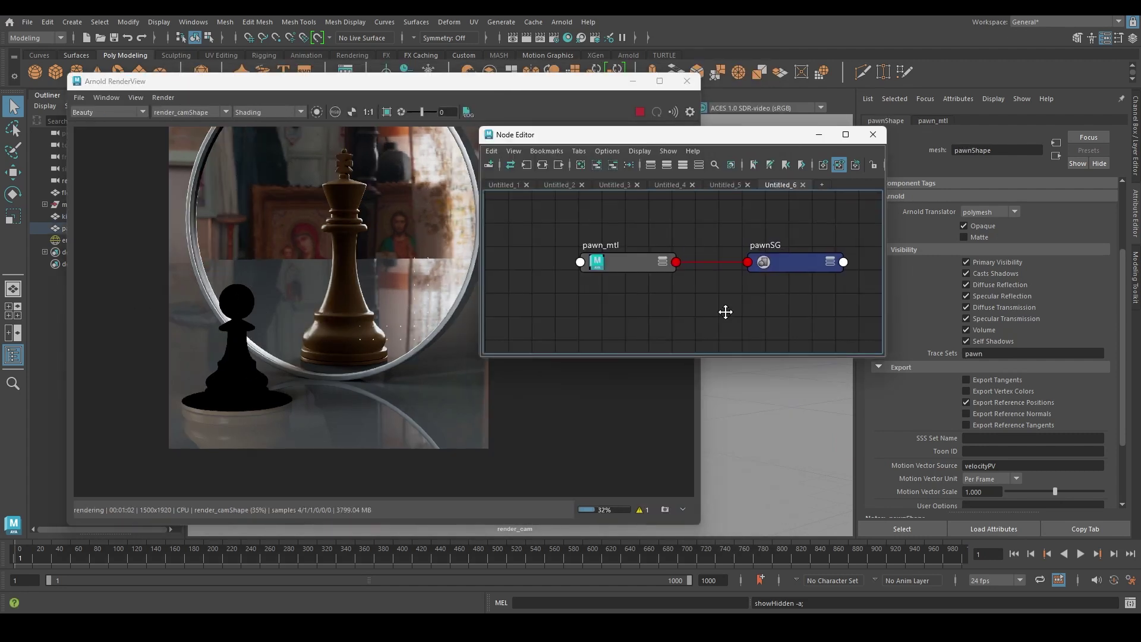
- Create an aiRaySwitch node in the pawn's network and place it above the connection between pawn_mtl and pawnSG
drag(631, 265, 590, 262)
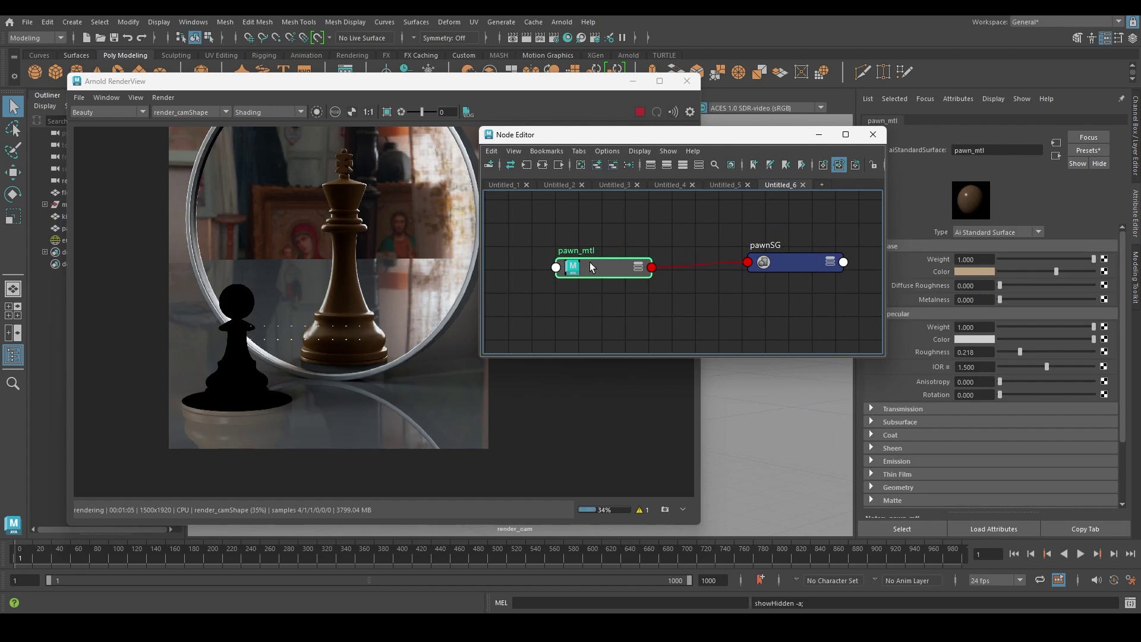
click(672, 231)
key(Tab)
text(airay)
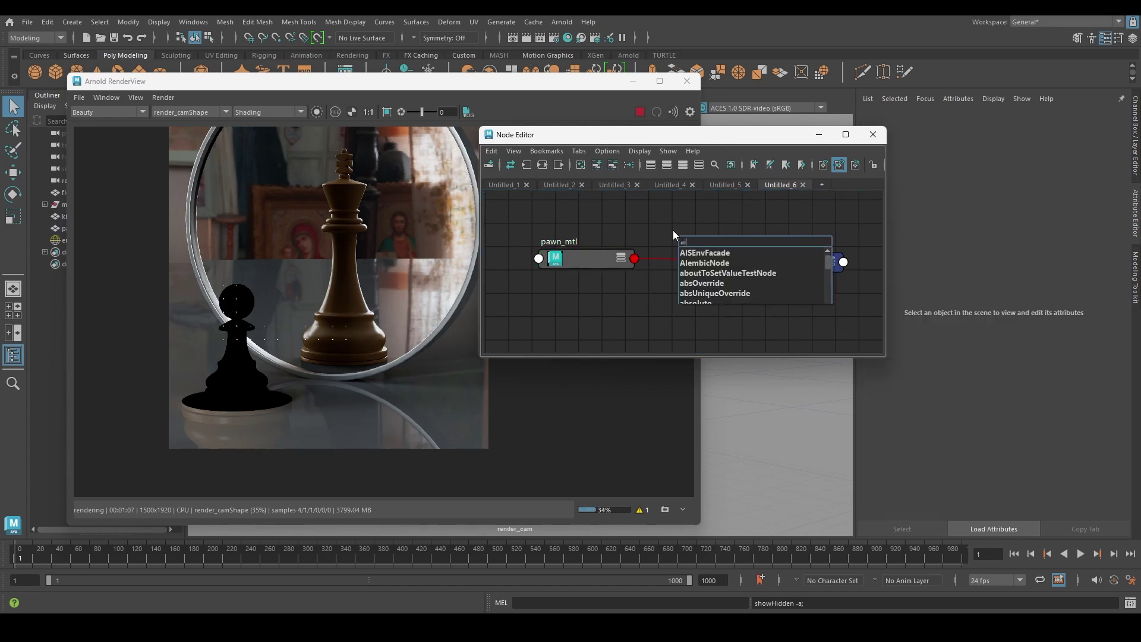
click(704, 252)
drag(704, 252, 676, 227)
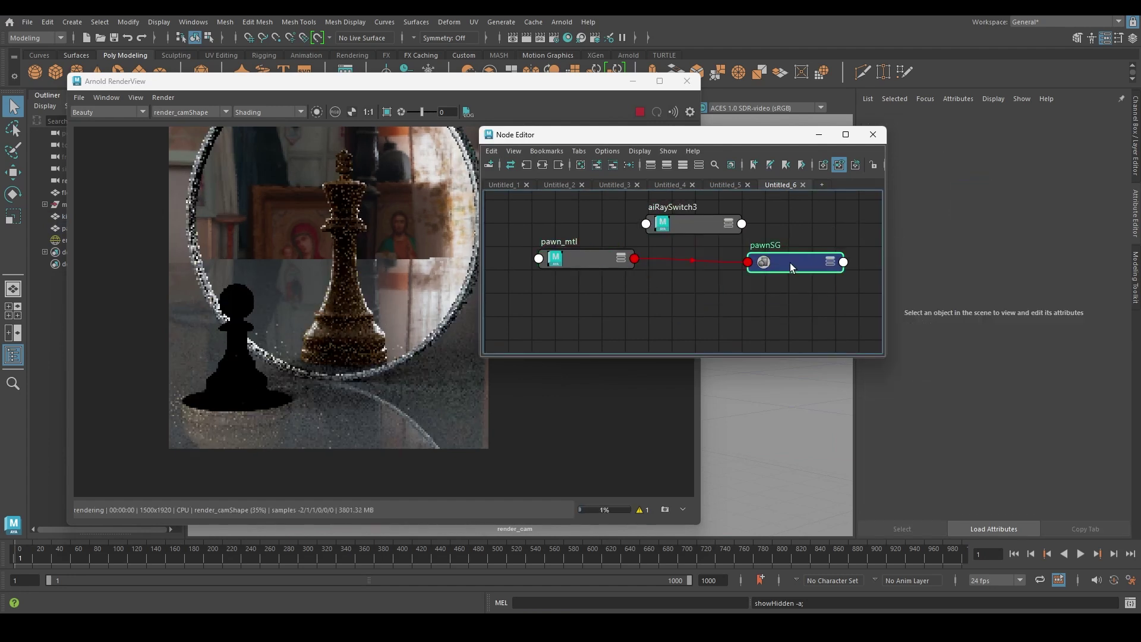
- Connect pawn_mtl to aiRaySwitch3's Camera, Shadow, Diffuse Reflection and Diffuse Transmission, and assign the switch as pawnSG's surface material
click(790, 263)
click(693, 224)
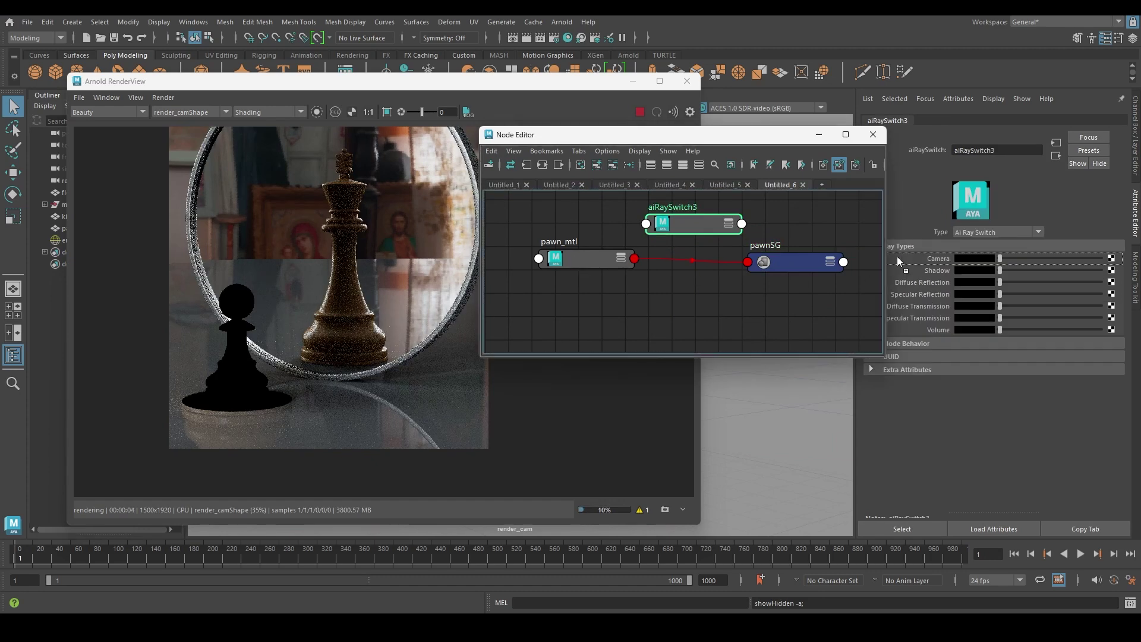
middle_drag(576, 264, 945, 284)
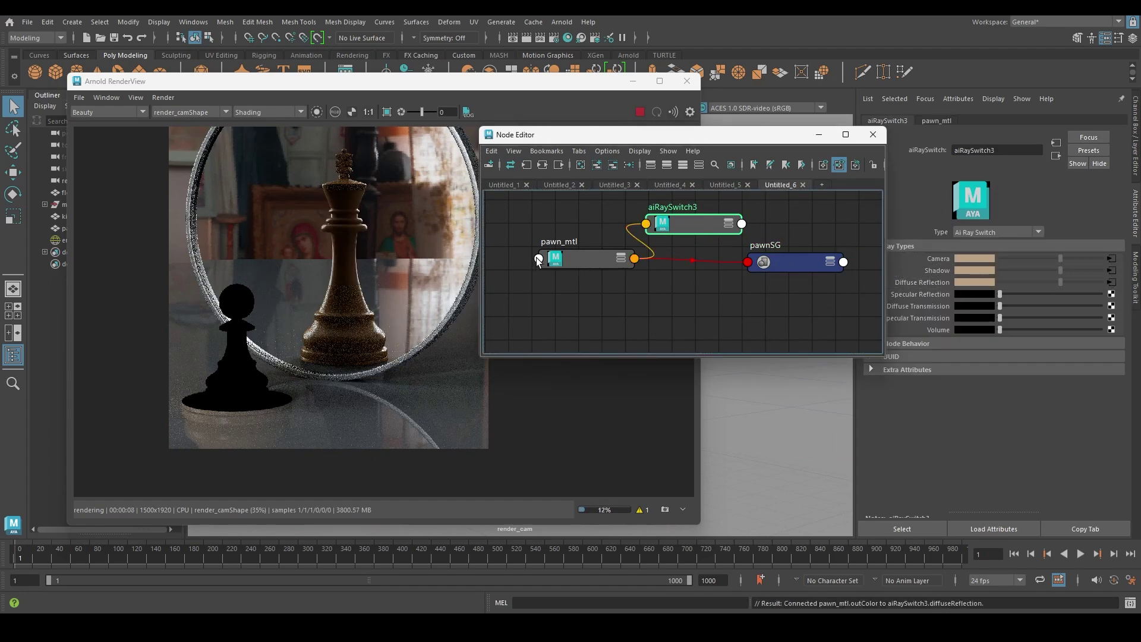
middle_drag(590, 258, 945, 306)
click(789, 261)
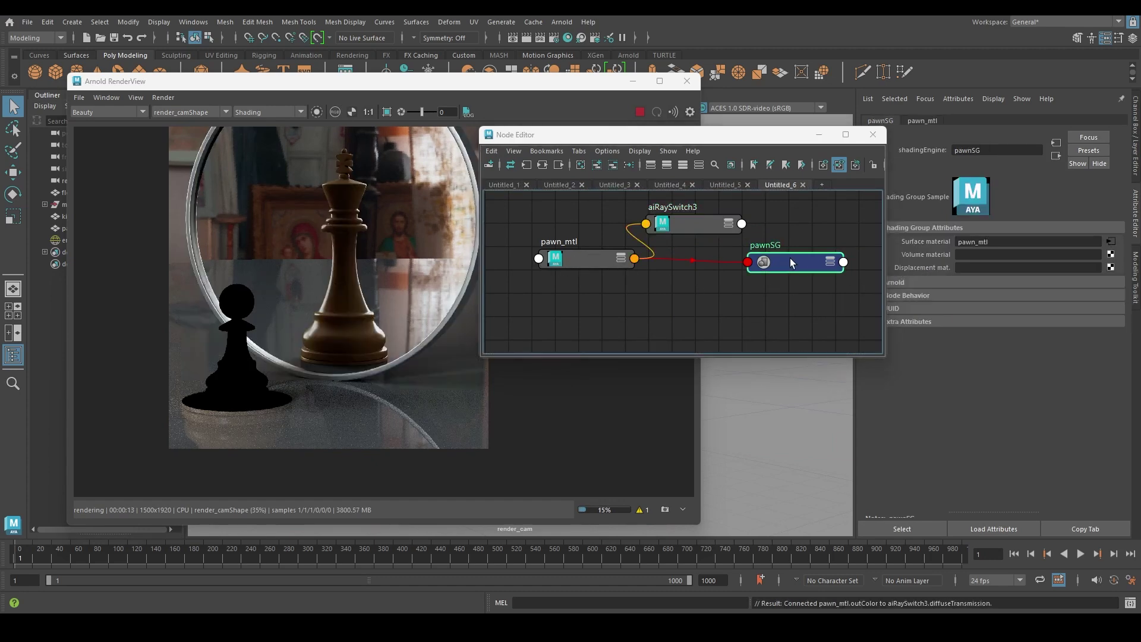
middle_drag(683, 223, 940, 241)
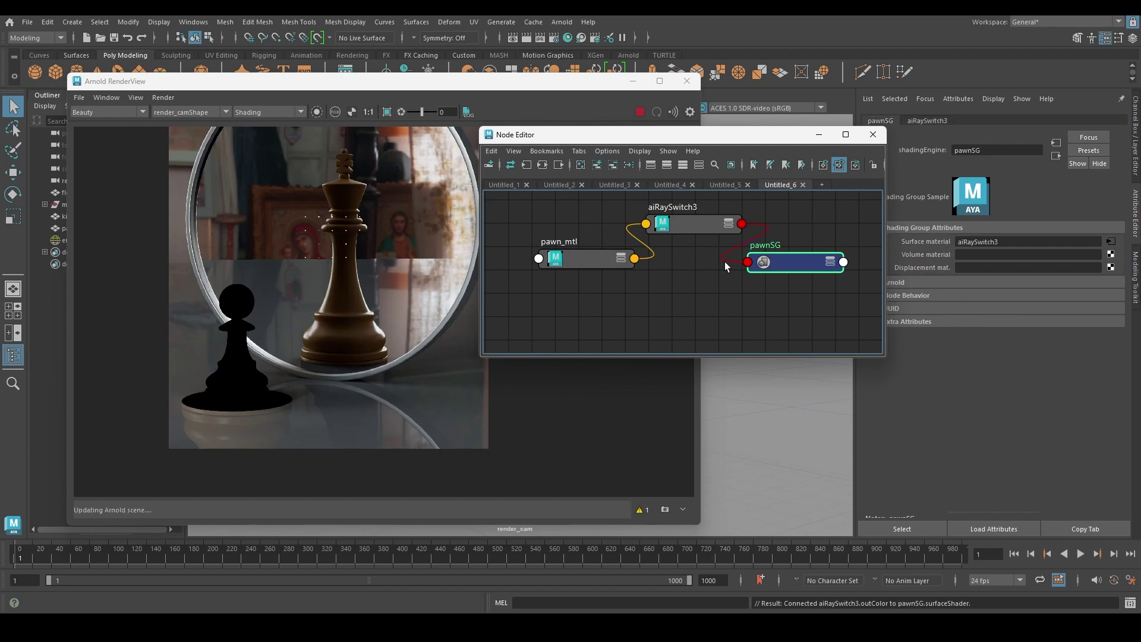
- Create an aiTraceSet node below aiRaySwitch3 in the pawn's network and connect pawn_mtl to its Passthrough
drag(586, 256, 530, 254)
click(682, 274)
key(Tab)
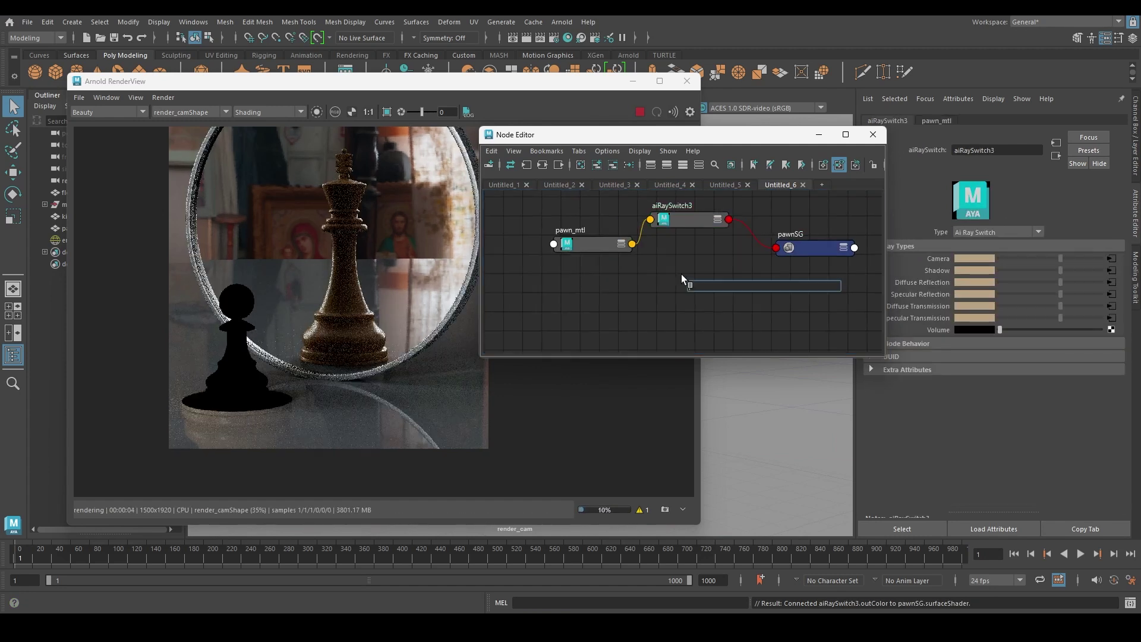
text(aitr)
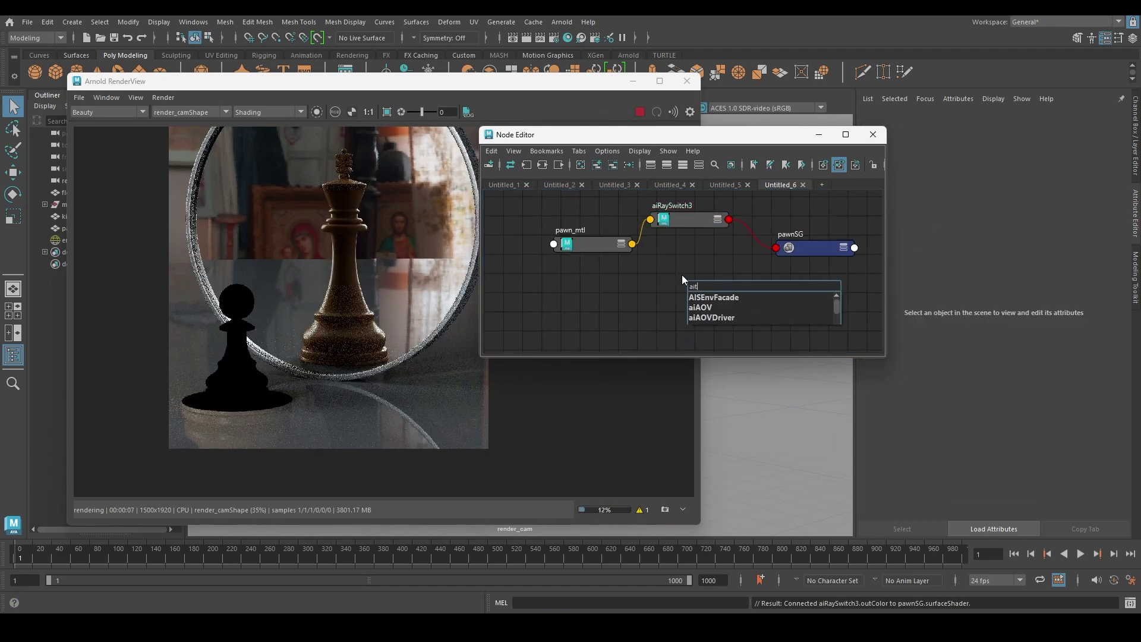
key(Return)
middle_drag(949, 230, 945, 233)
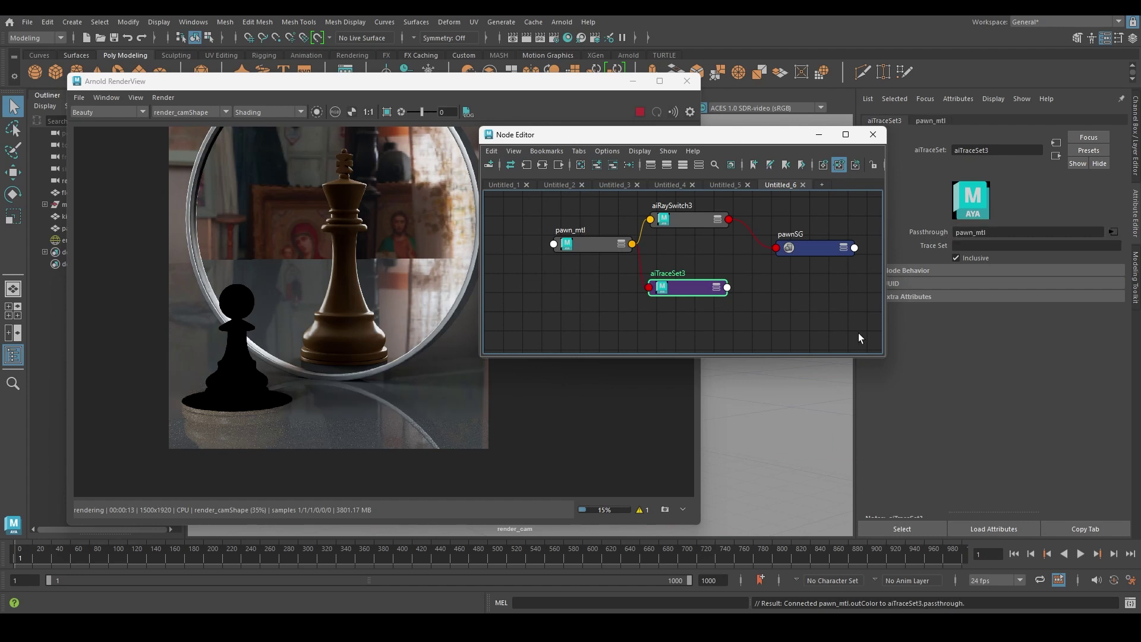
- Set the king shape's Arnold Trace Sets attribute to king
click(973, 245)
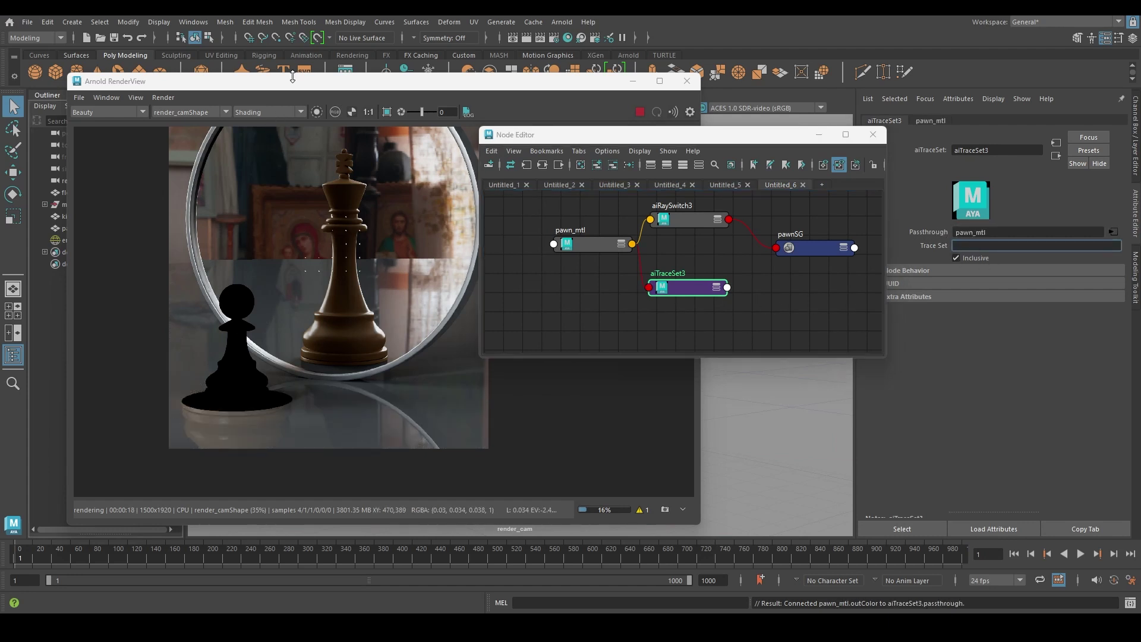
drag(292, 83, 320, 87)
click(65, 217)
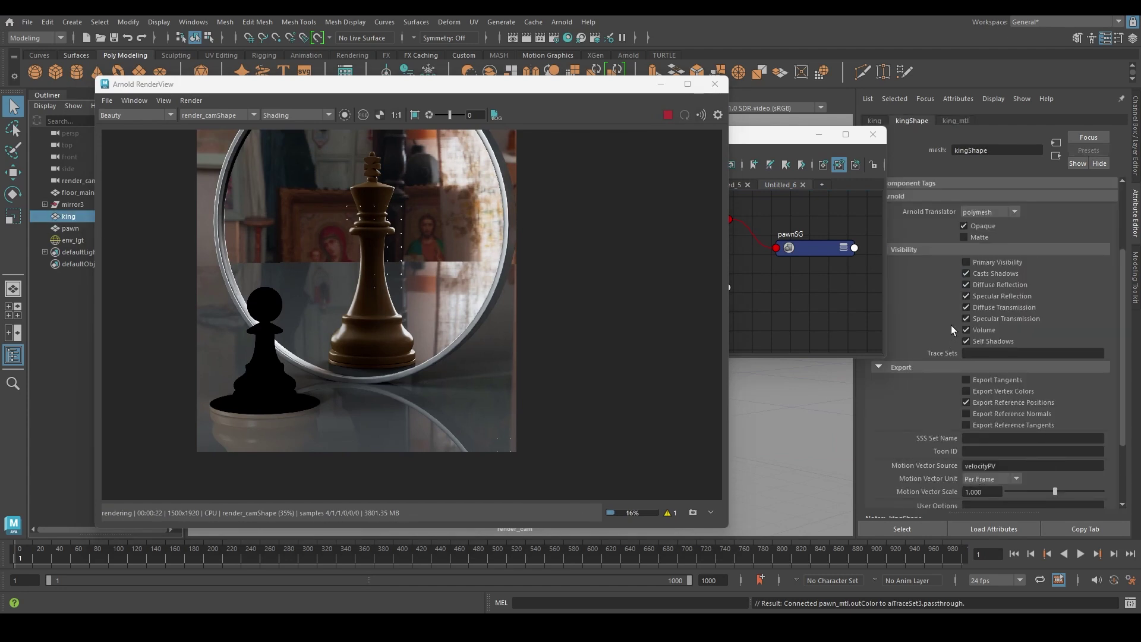
scroll(952, 329, down, 3)
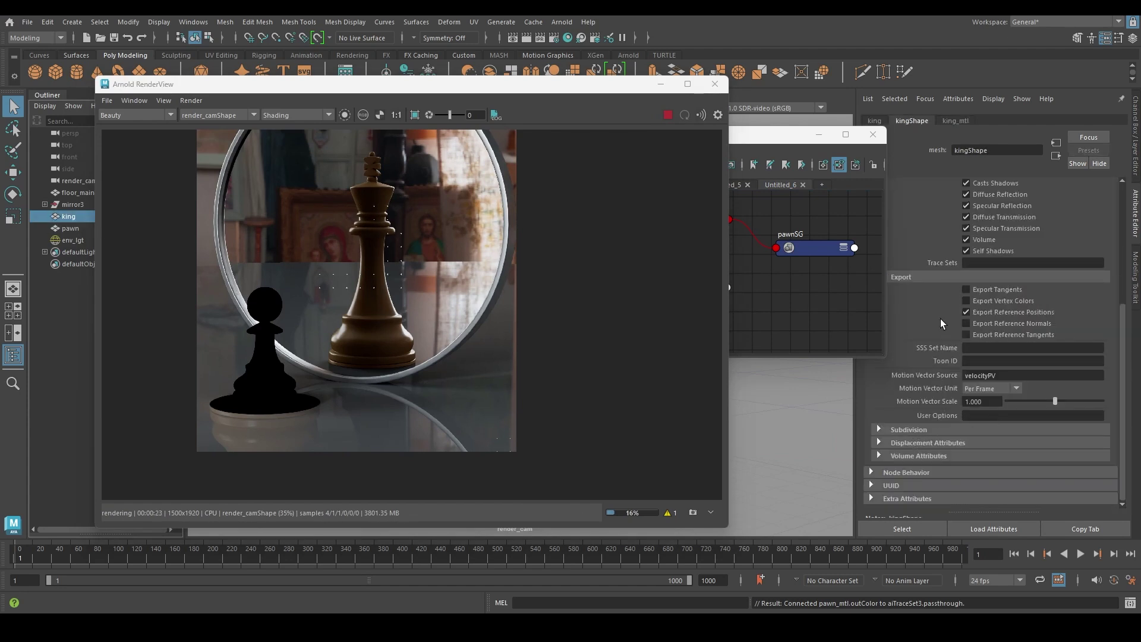
click(976, 265)
key(Return)
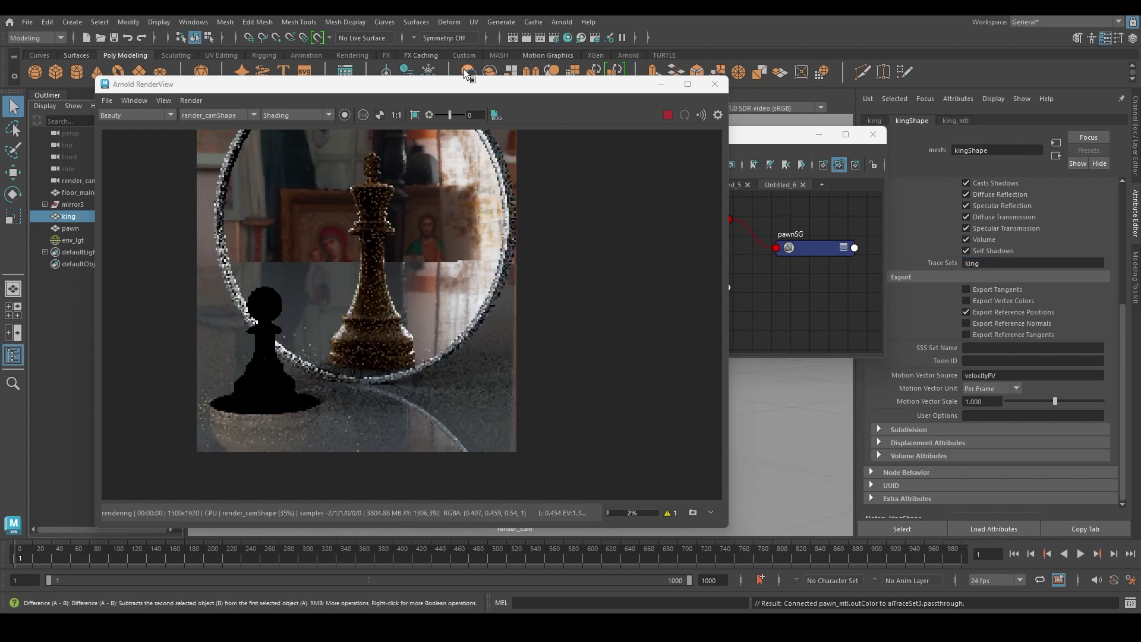
- Set aiTraceSet3's Trace Set to king and turn off Inclusive
drag(500, 86, 446, 113)
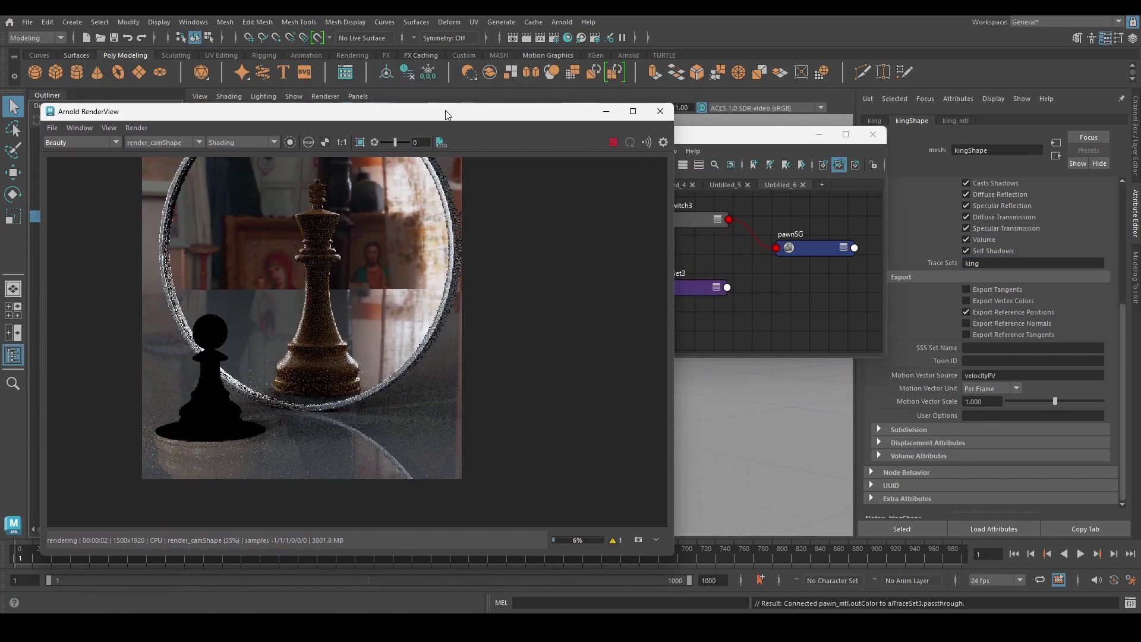
click(729, 263)
click(693, 288)
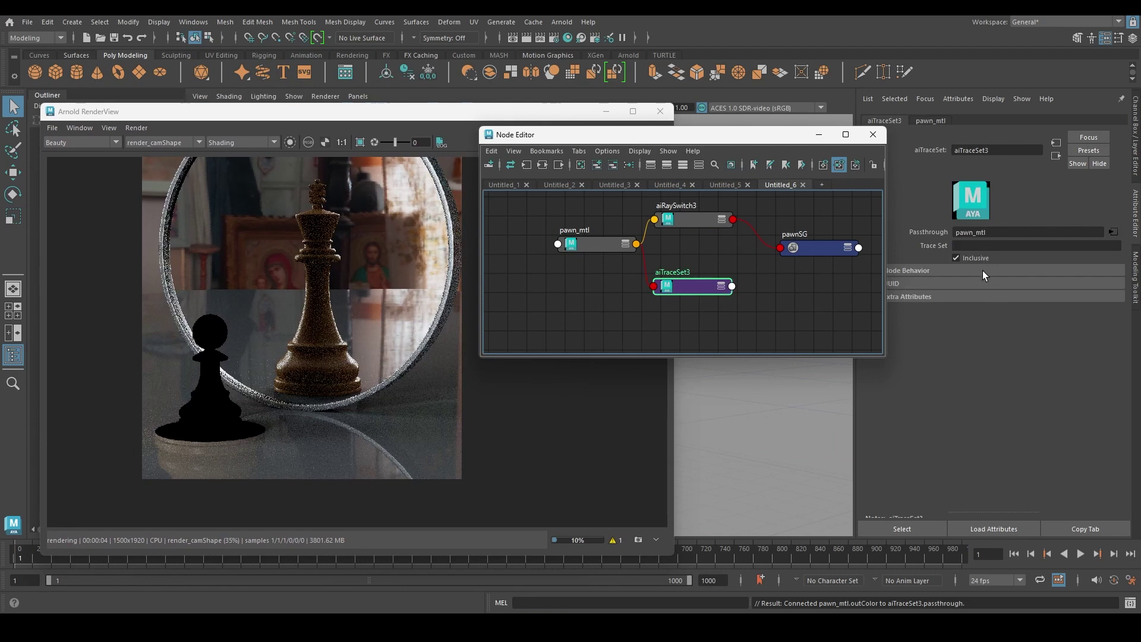
click(980, 245)
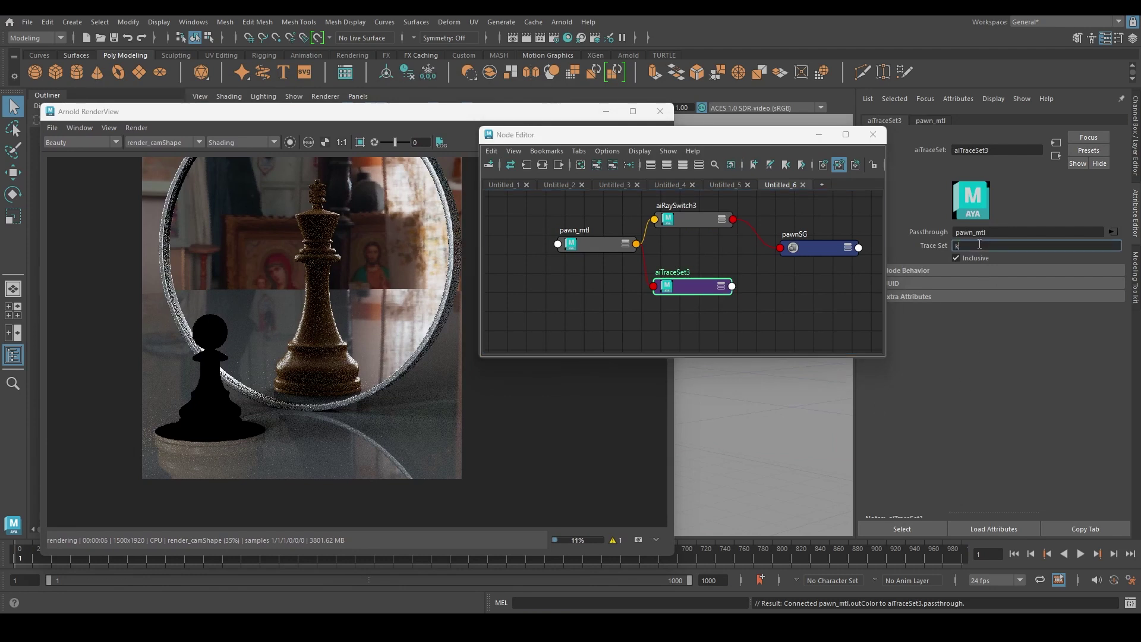
key(Return)
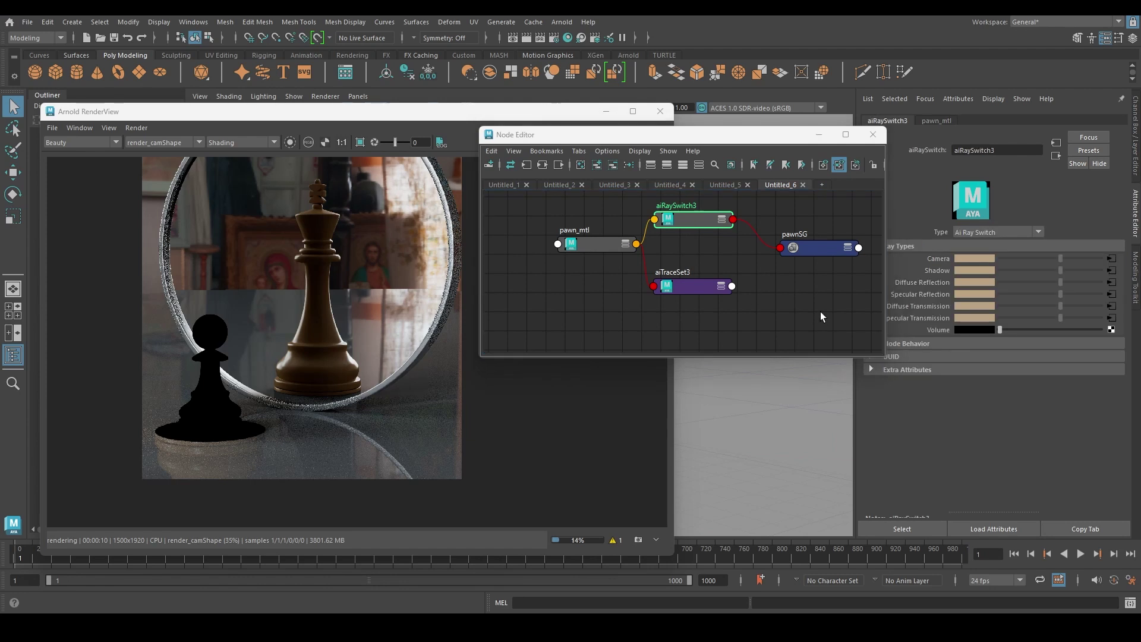
- Connect aiTraceSet3 to aiRaySwitch3's Shadow and update the full scene in the Arnold render
middle_drag(681, 291, 947, 269)
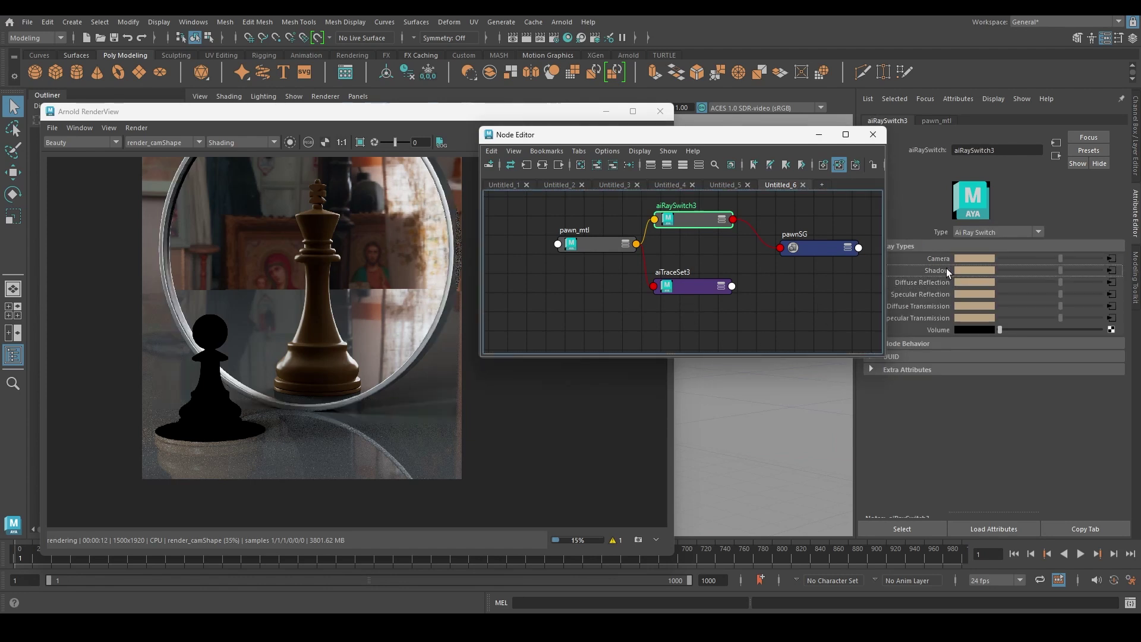
click(332, 127)
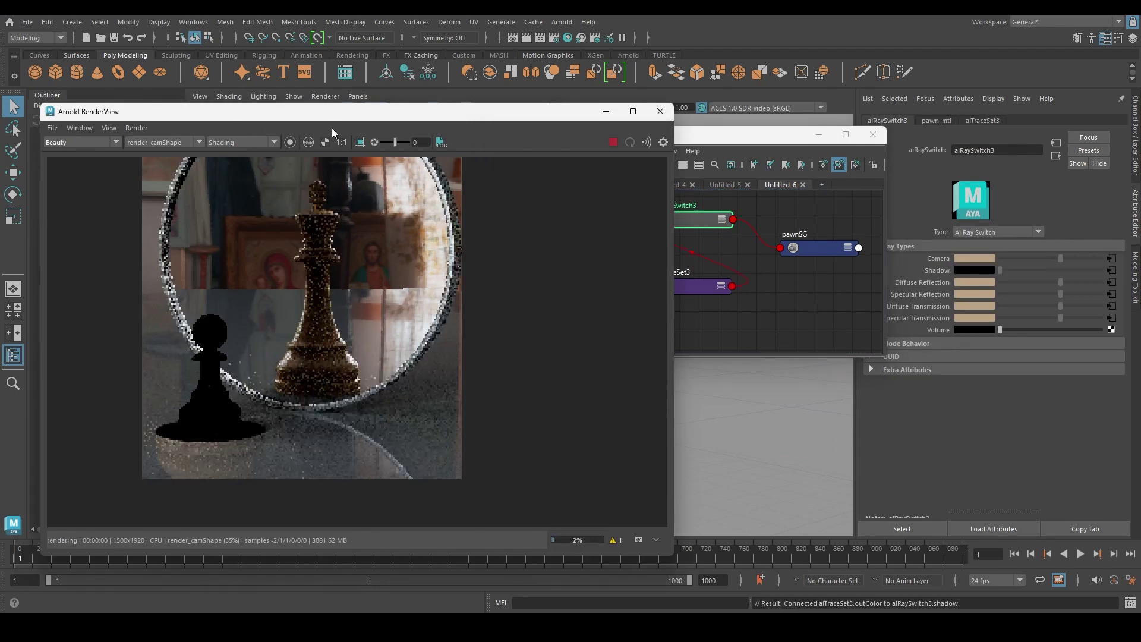
click(148, 130)
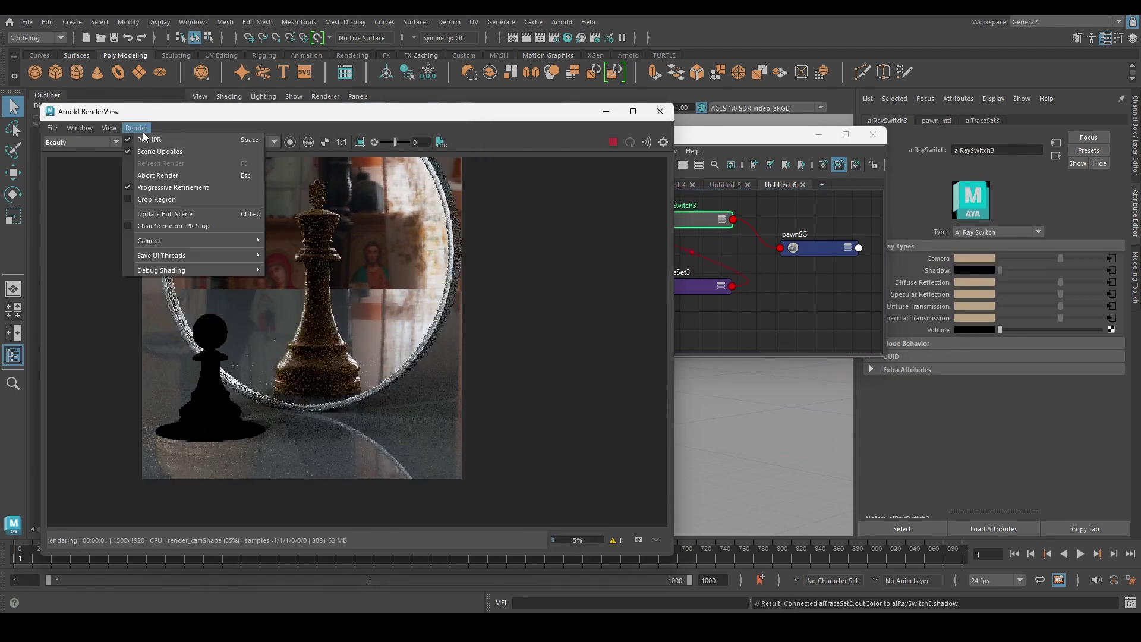
click(152, 212)
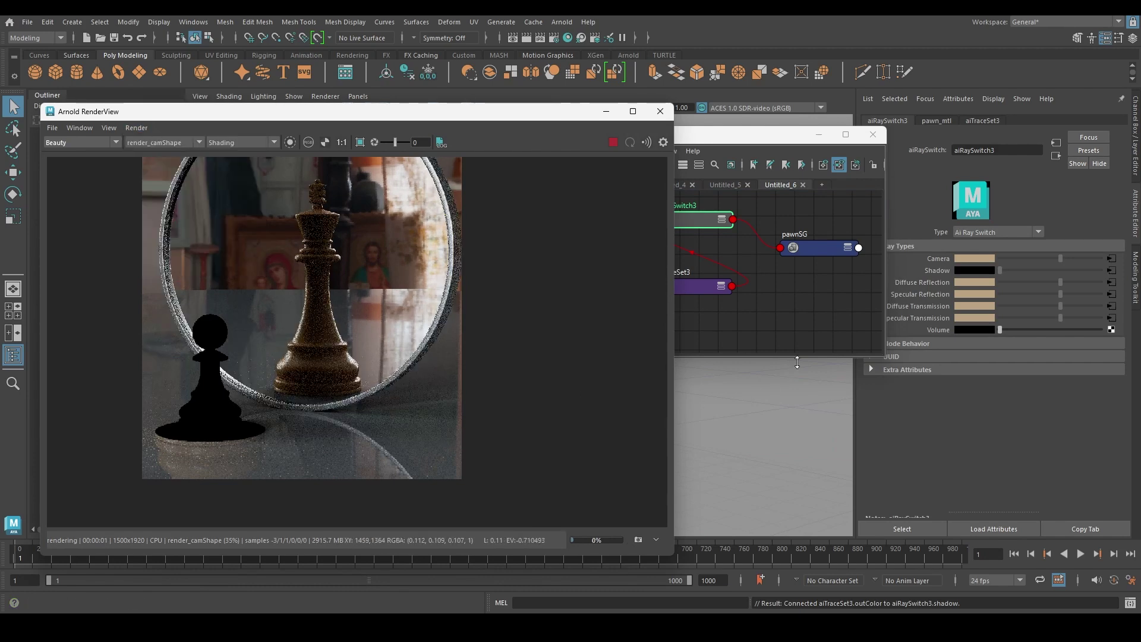
- Connect aiTraceSet3 to aiRaySwitch3's Camera, and connect pawn_mtl back to the switch's Shadow
click(759, 319)
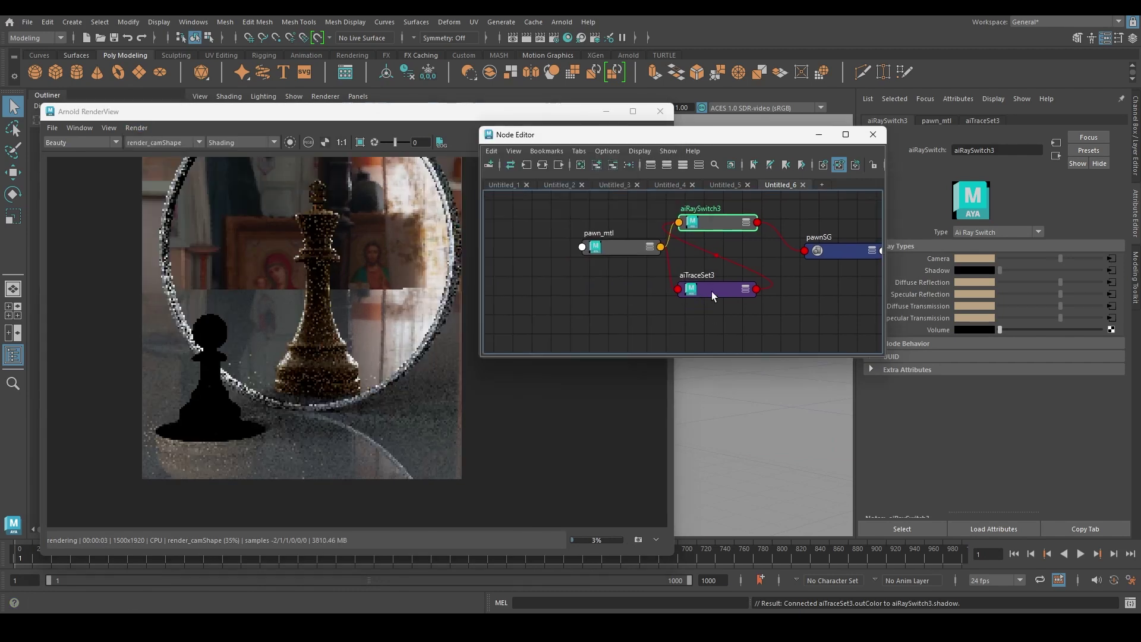
middle_drag(712, 291, 940, 259)
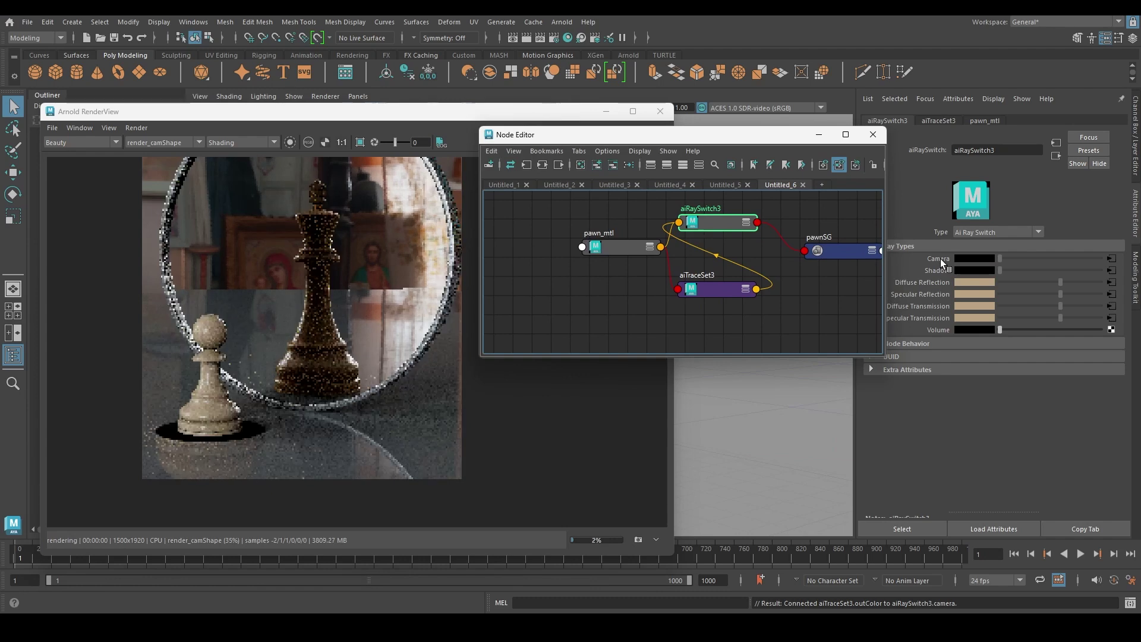
click(591, 312)
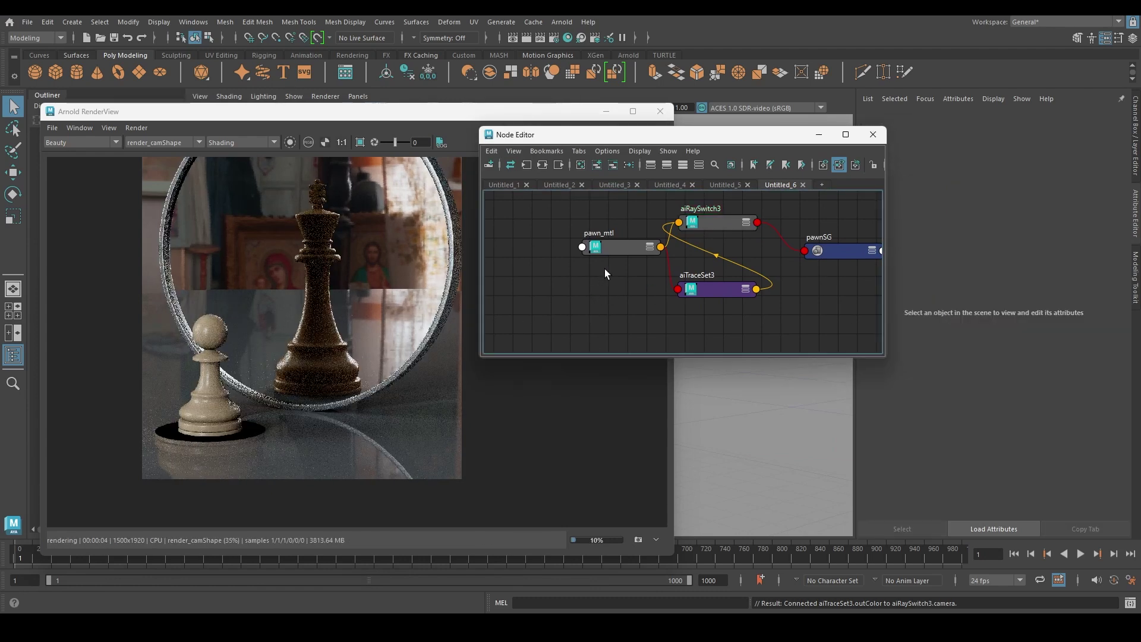
click(720, 224)
middle_drag(624, 248, 967, 275)
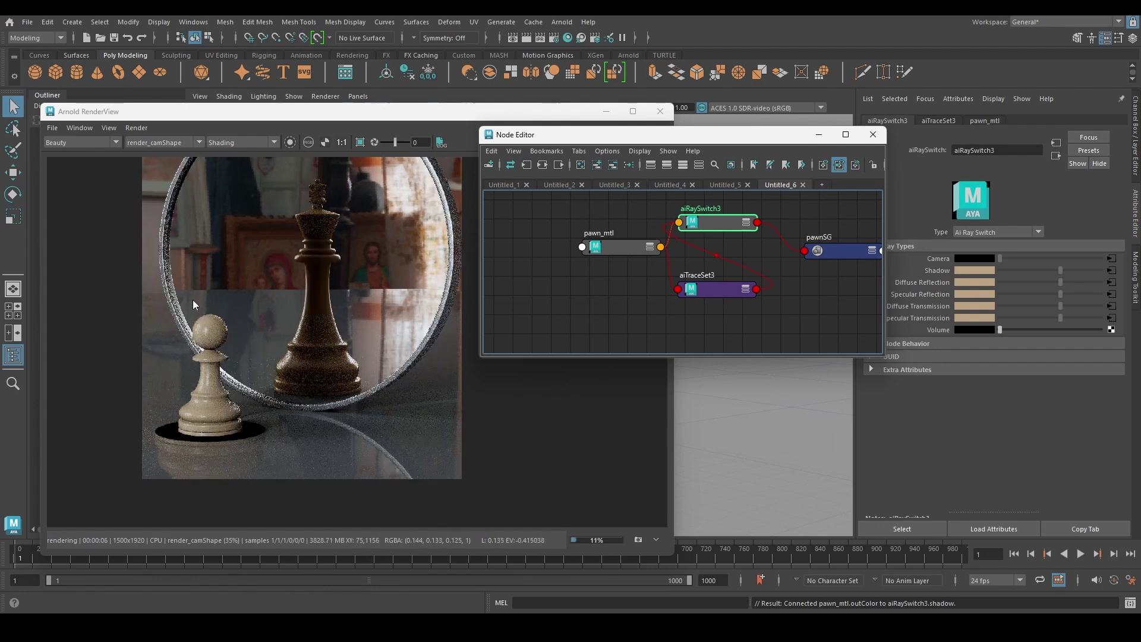
- Rearrange pawn_mtl, aiTraceSet3 and aiRaySwitch3 so the trace set sits between the material and the switch
drag(714, 223, 779, 217)
drag(618, 246, 534, 231)
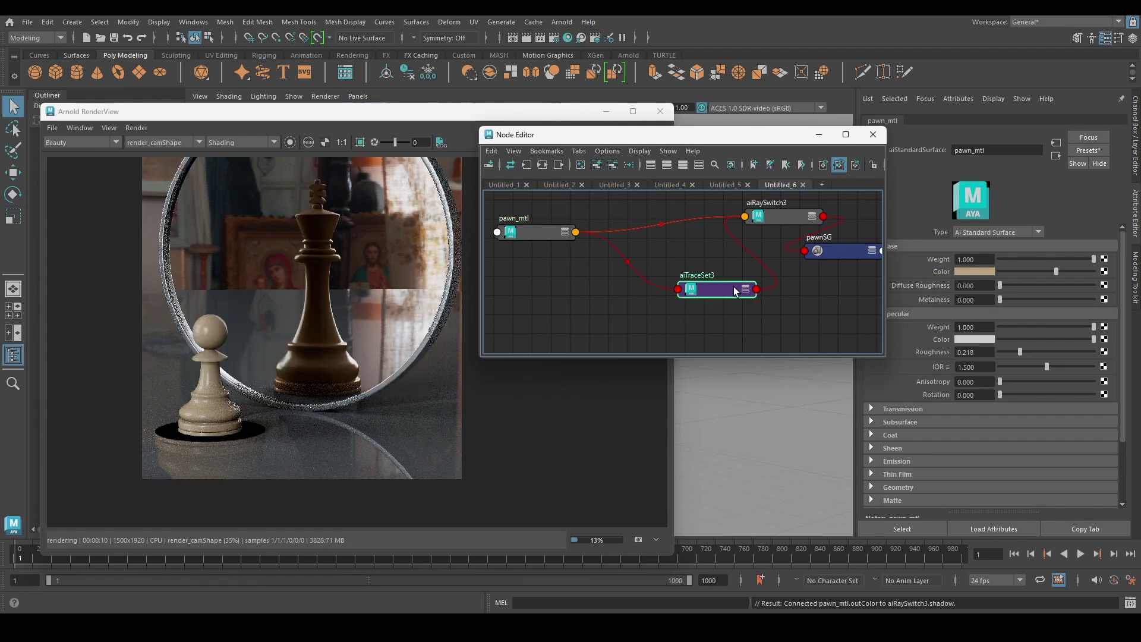
drag(735, 292, 658, 272)
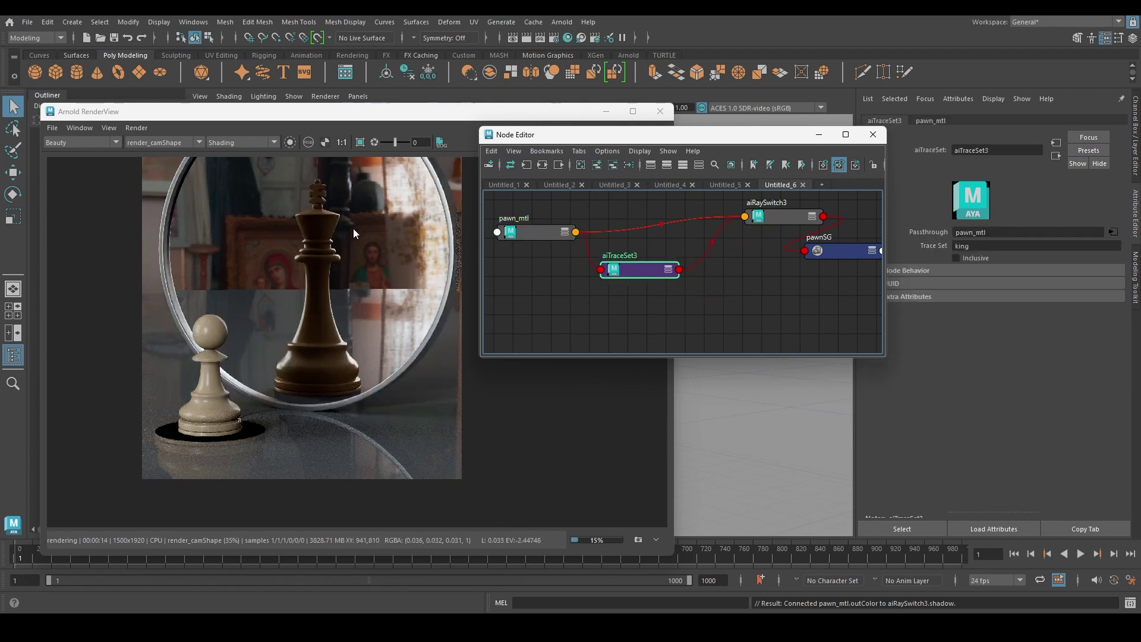
- Select the floor, graph its material's shading network in place of the pawn's, and expand aiRaySwitch2's inputs
click(398, 524)
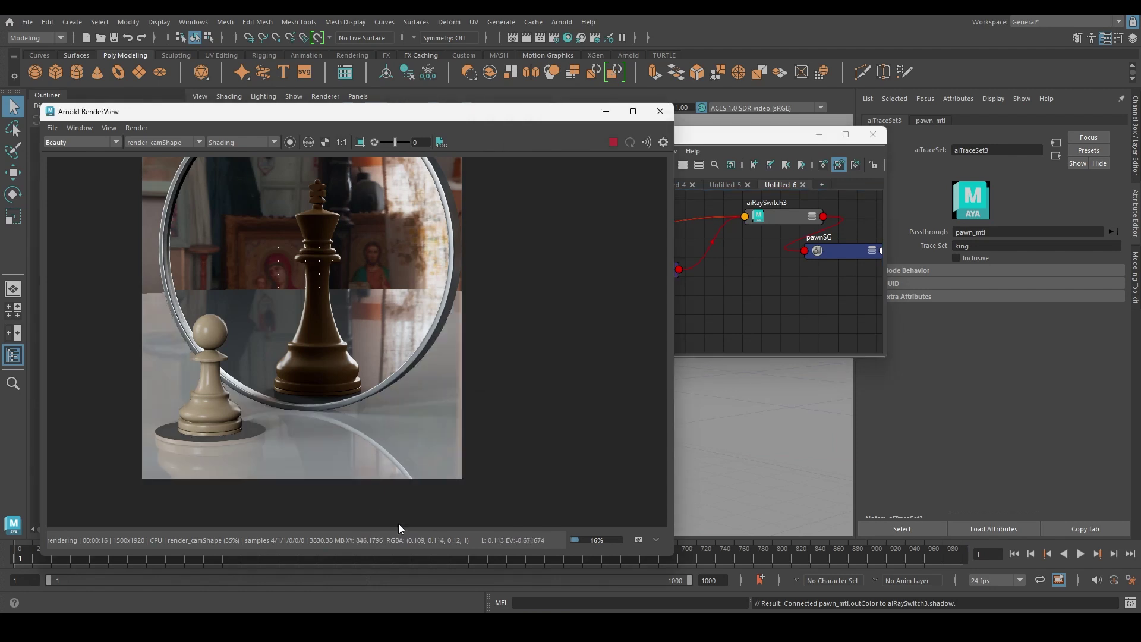
right_click(679, 296)
click(751, 303)
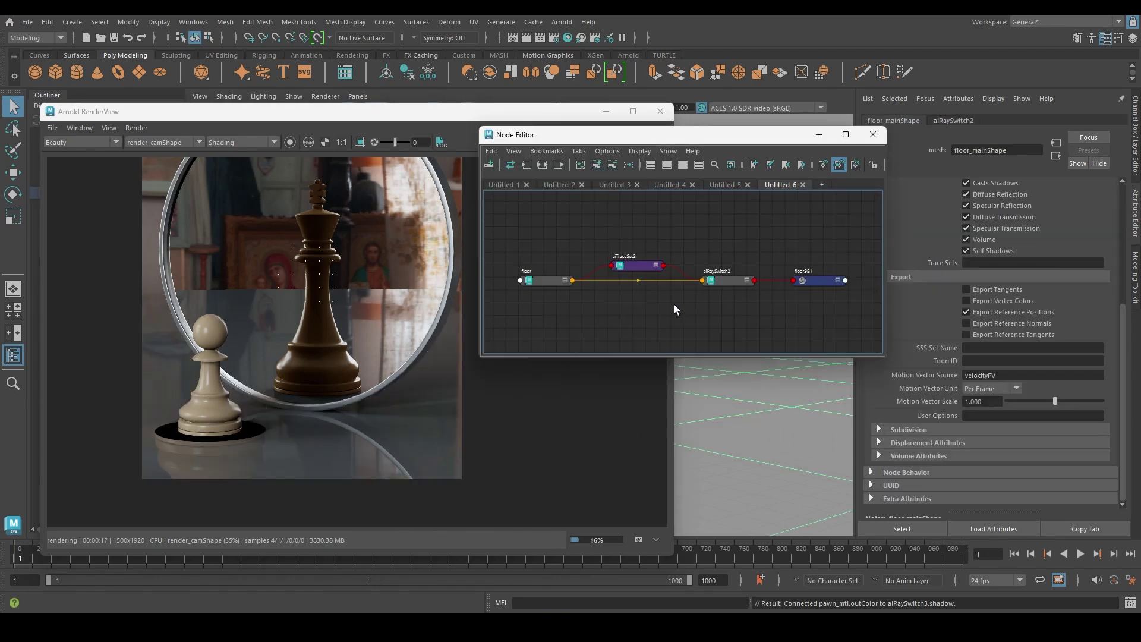
click(758, 274)
key(Right)
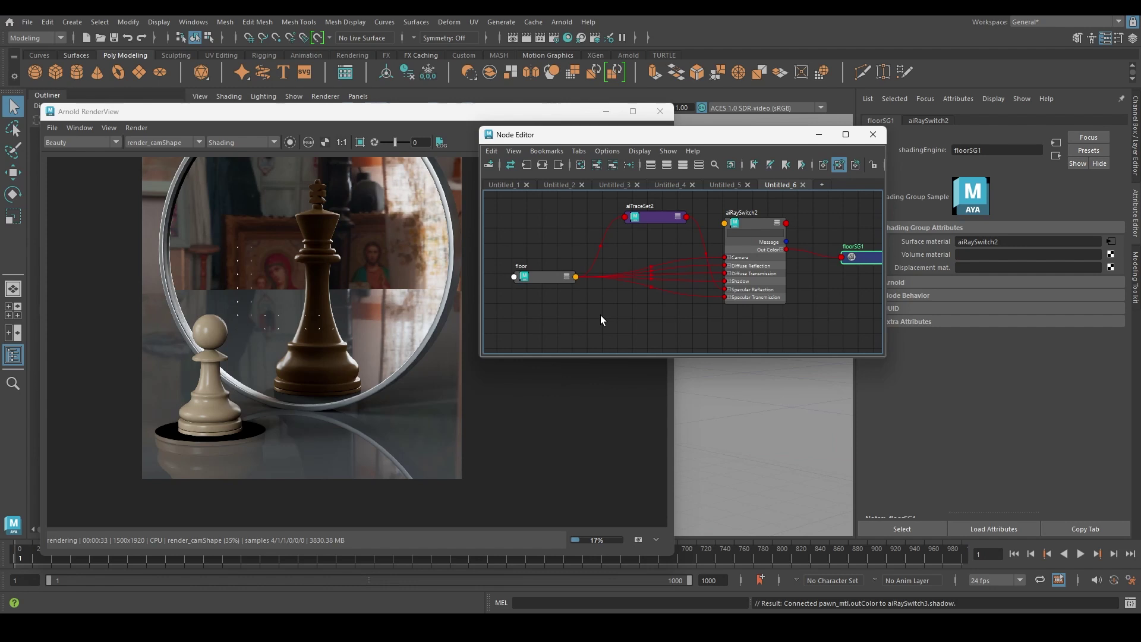
- Create a second aiTraceSet node in the floor's network and connect the floor material to its Passthrough
click(600, 316)
key(Tab)
text(aitra)
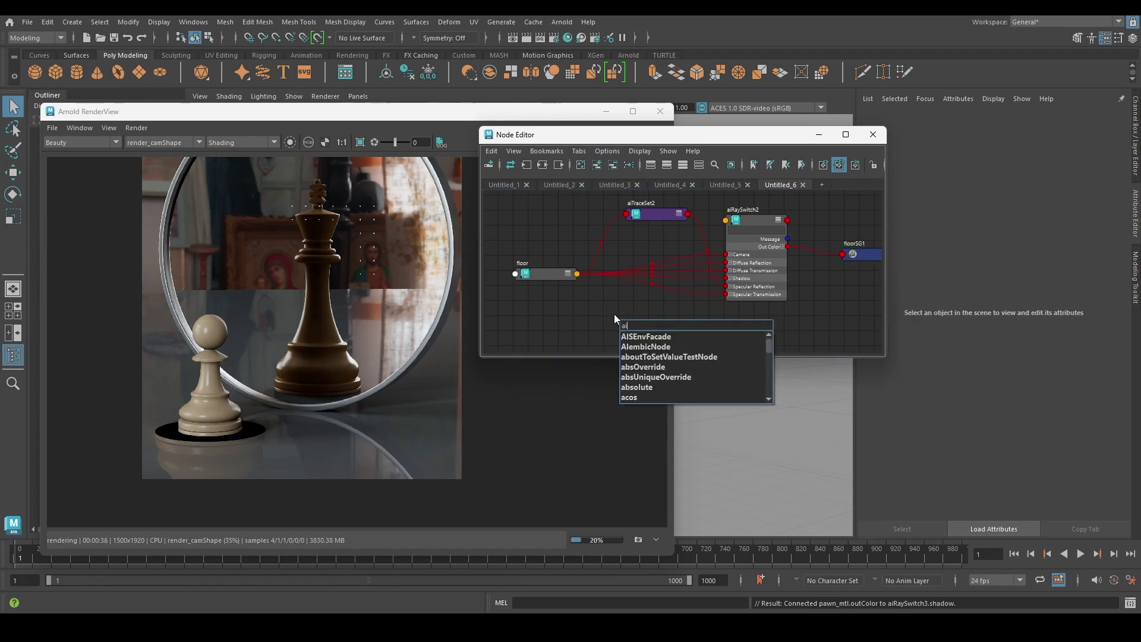
click(643, 335)
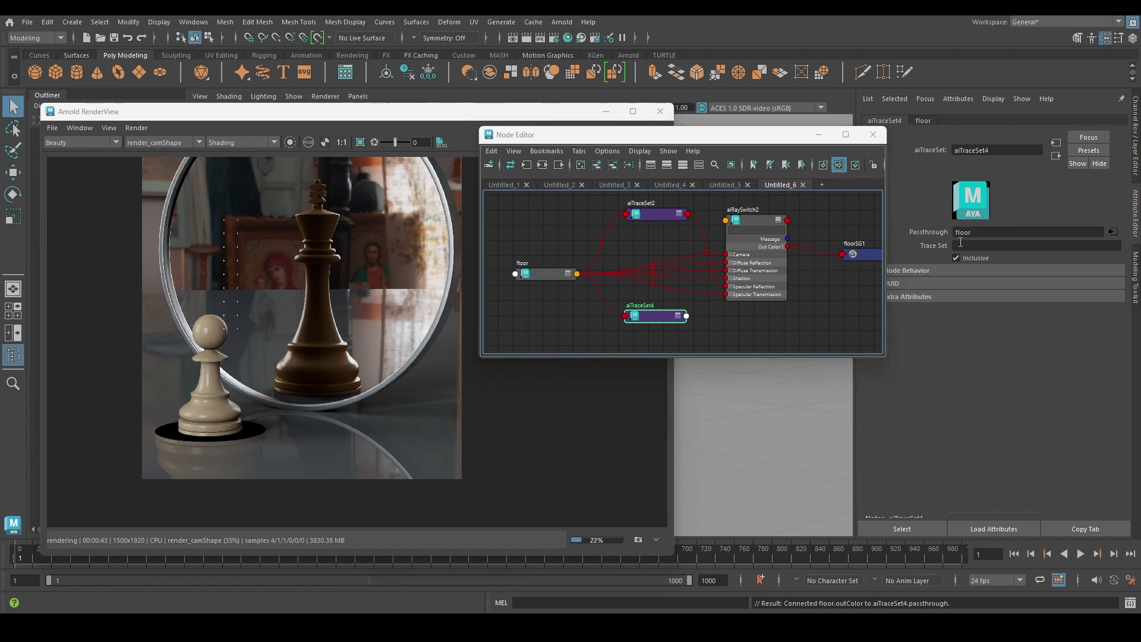
- Set aiTraceSet4's Trace Set to king with Inclusive off, and connect it to aiRaySwitch2's Camera
click(961, 245)
text(king)
key(Return)
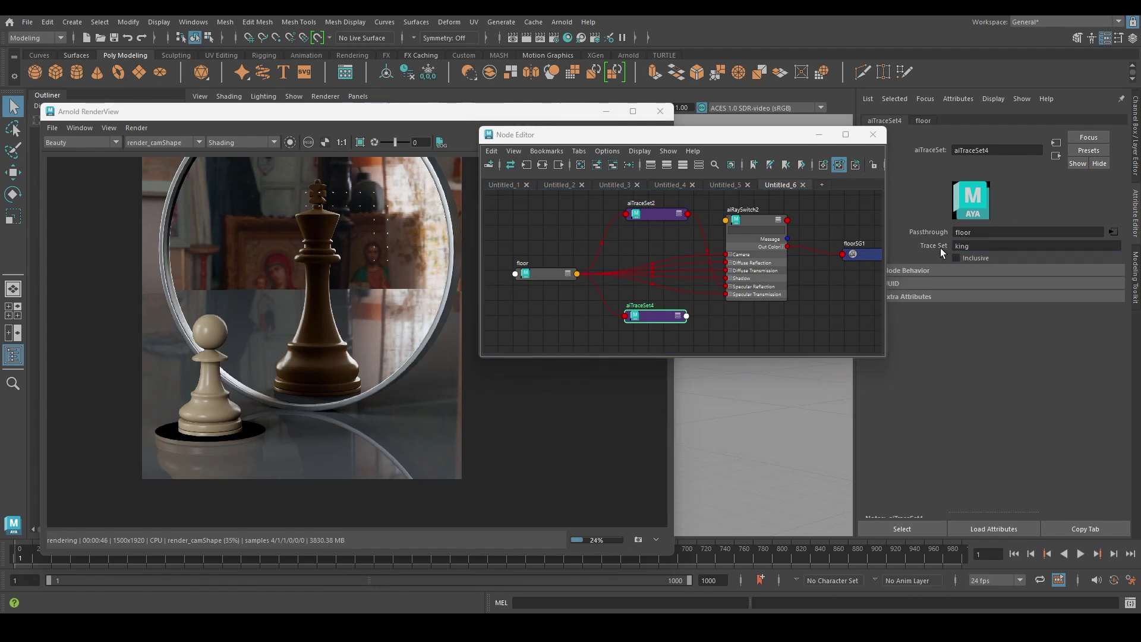
click(768, 277)
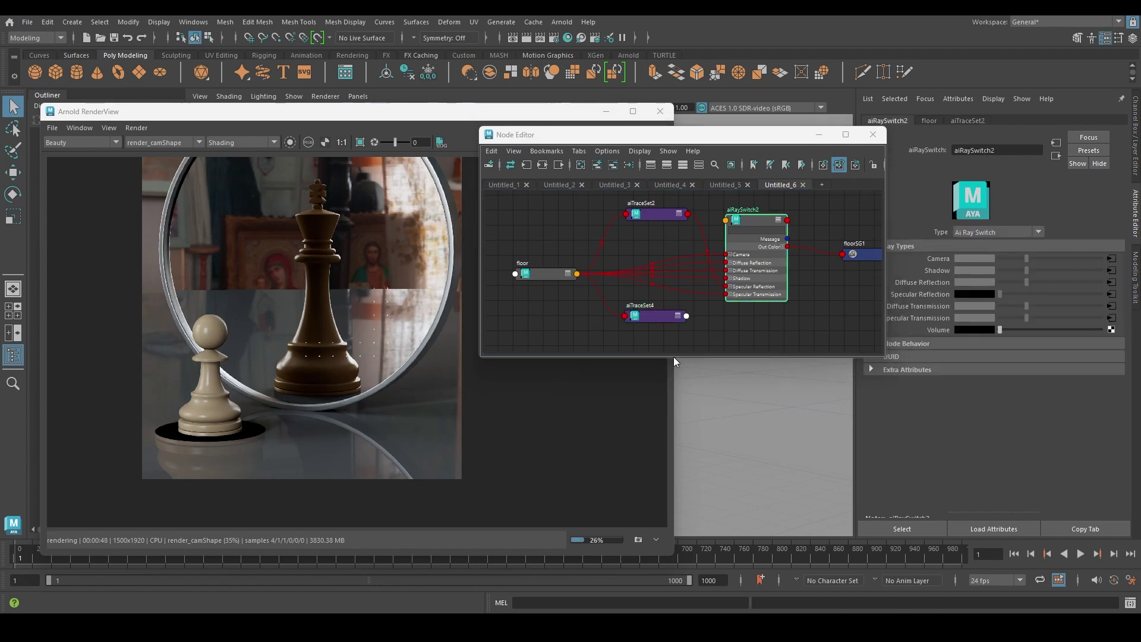
middle_drag(652, 319, 946, 262)
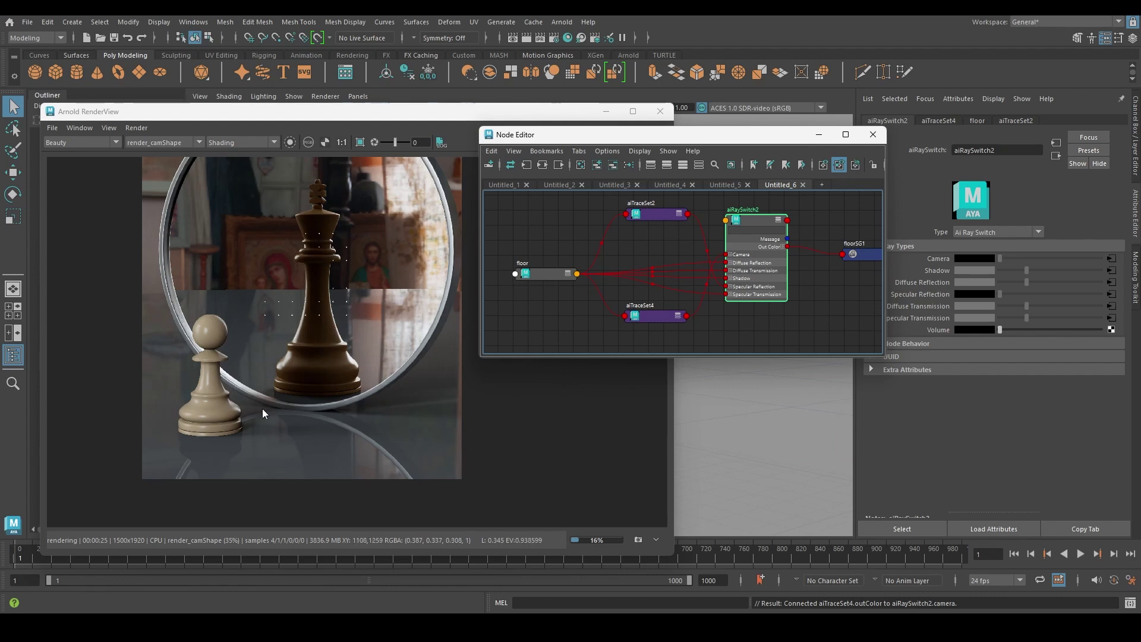
- Examine the floor reflections in the specular_indirect AOV with the render view's exposure raised to 3.41
click(258, 434)
click(91, 143)
click(78, 170)
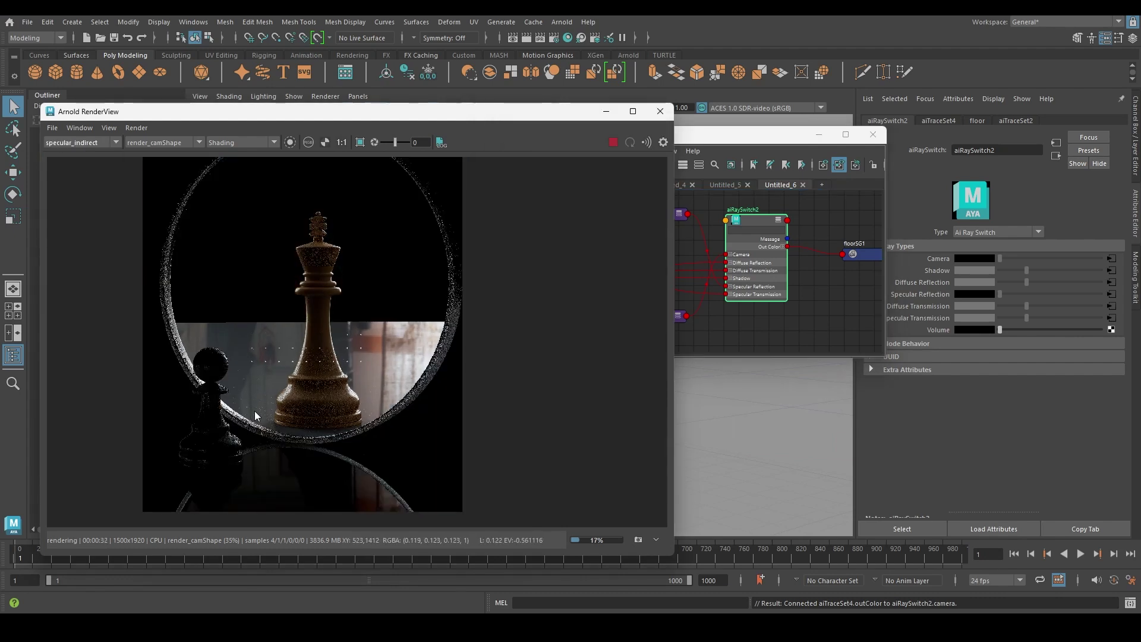
scroll(212, 491, up, 2)
drag(395, 142, 405, 141)
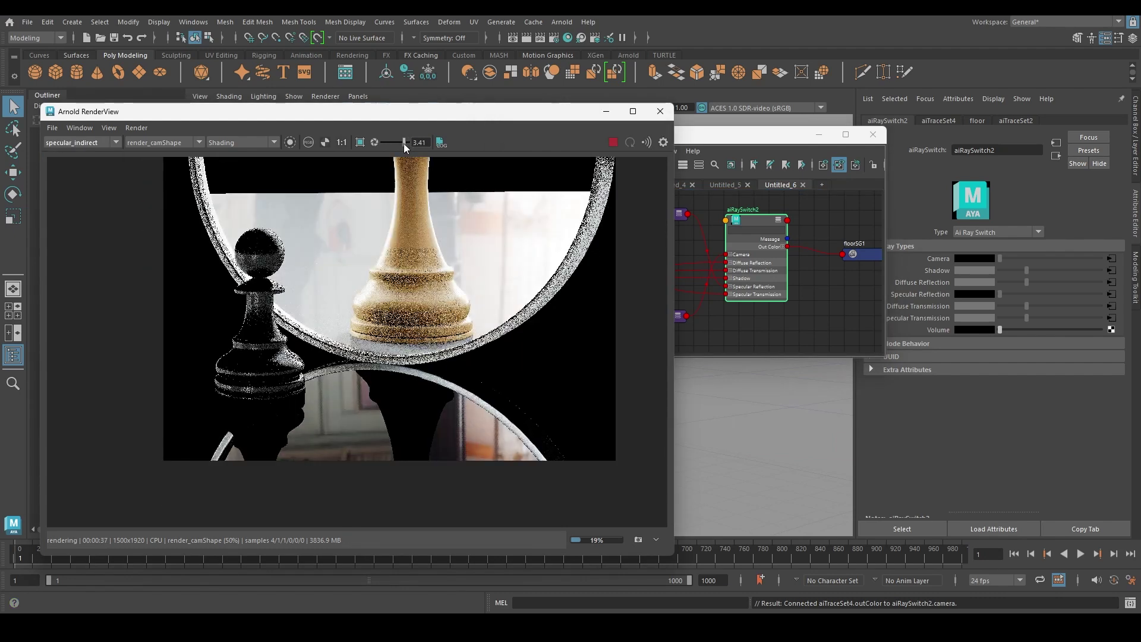
middle_drag(216, 445, 230, 373)
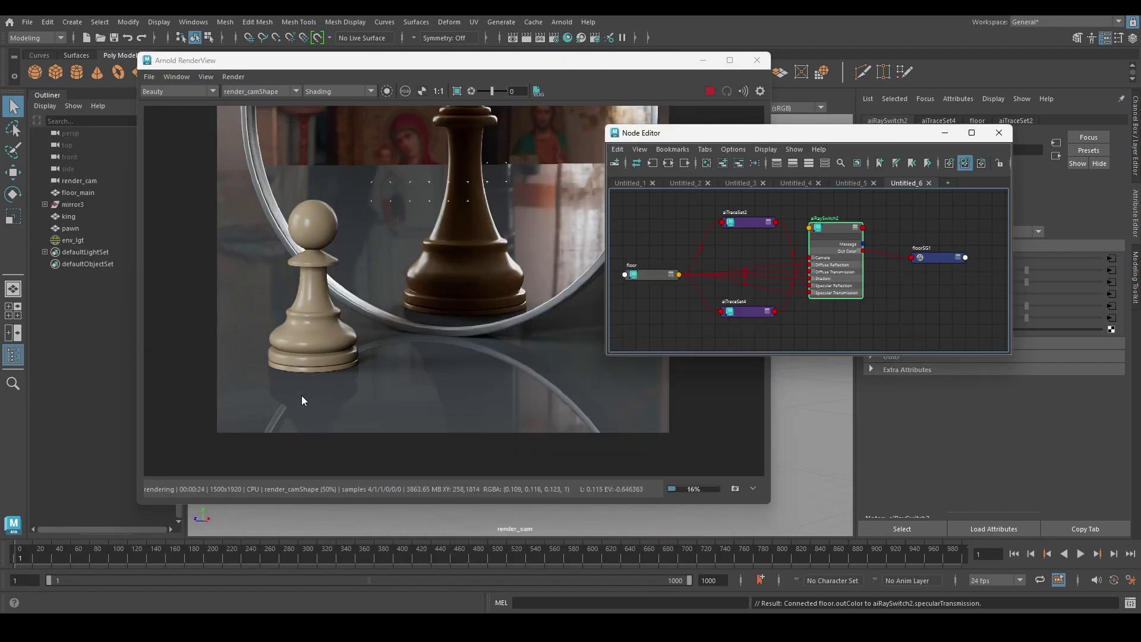
- Examine the pawn's base and its floor reflection up close in the Beauty render
scroll(326, 373, up, 2)
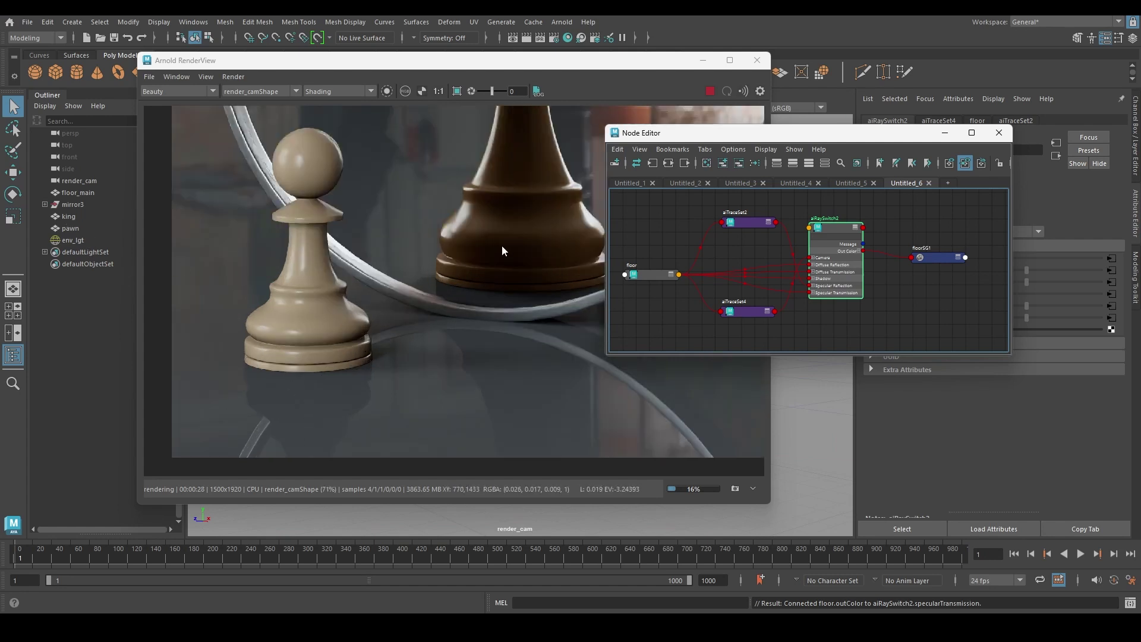
click(274, 423)
scroll(274, 423, down, 2)
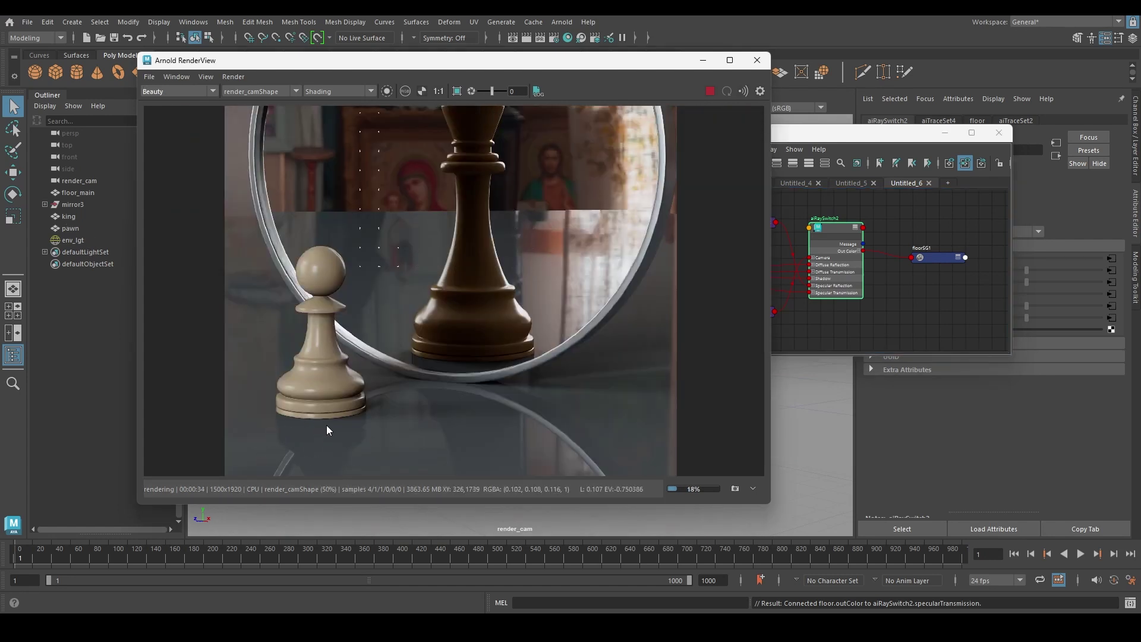
middle_drag(359, 374, 361, 331)
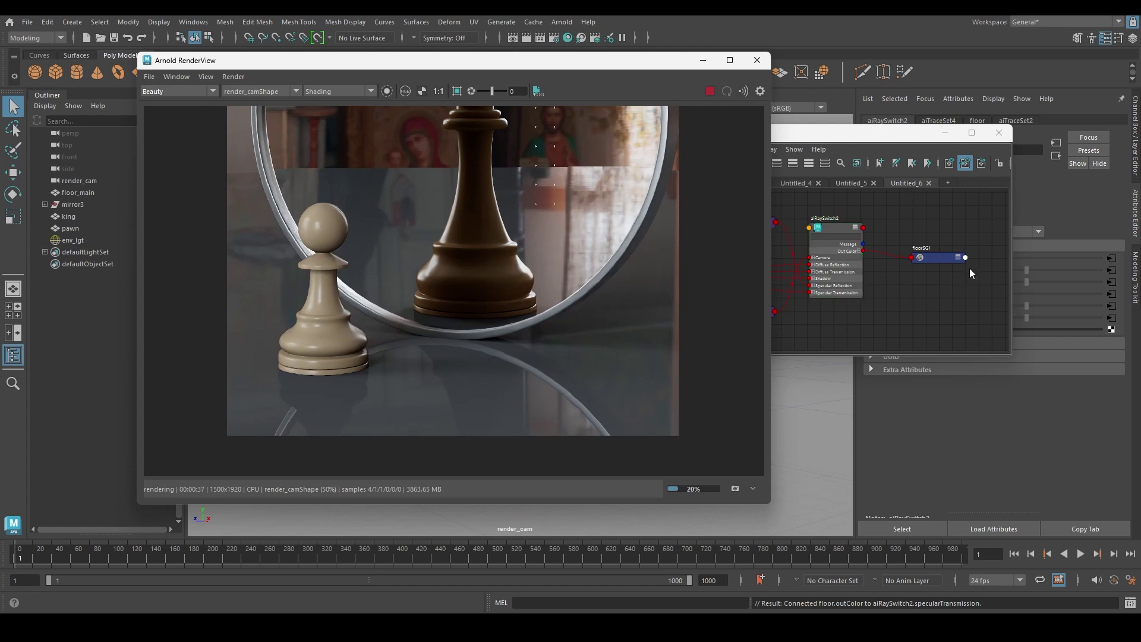
- Graph the pawn's shading network in the Node Editor and connect aiTraceSet3 to aiRaySwitch3's Specular Reflection
click(950, 182)
right_drag(819, 239, 814, 266)
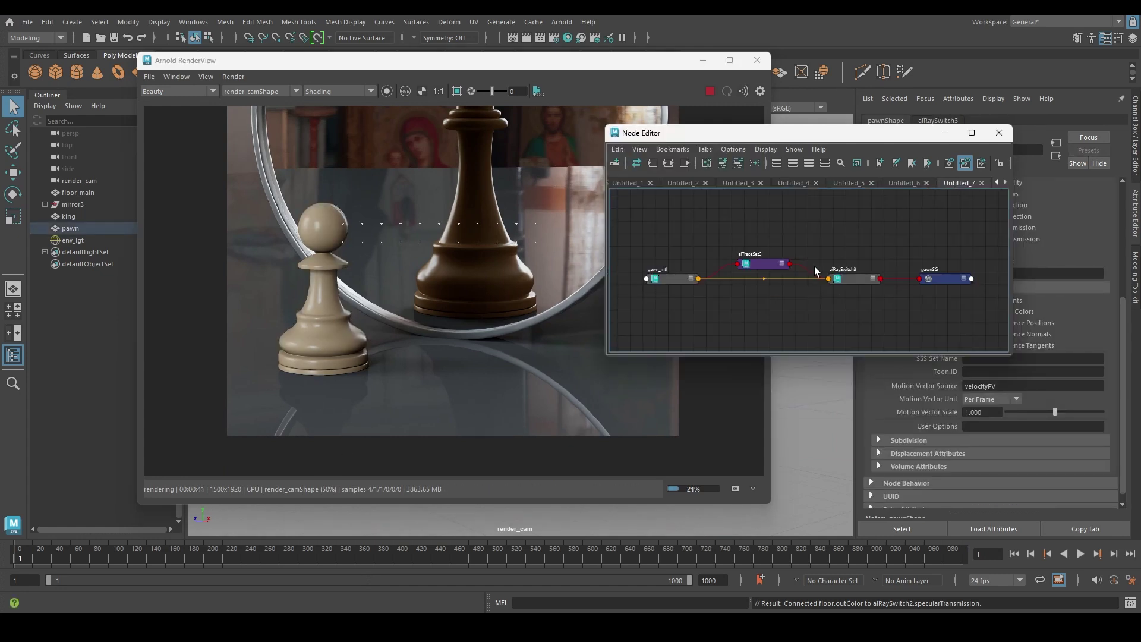
alt+middle_drag(761, 302, 722, 268)
click(727, 233)
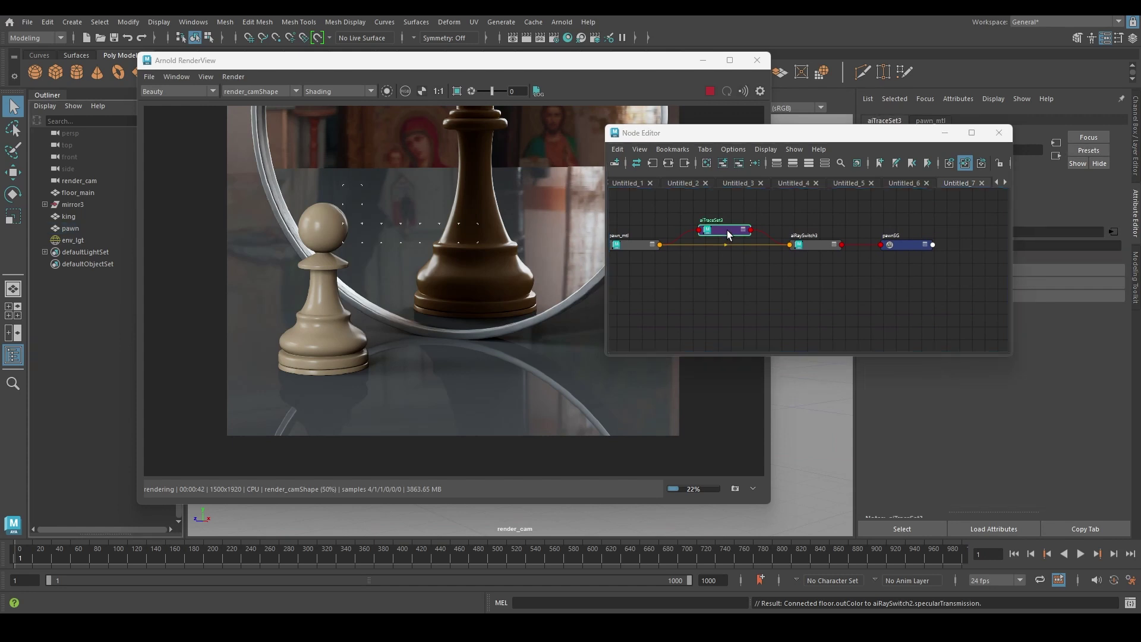
drag(850, 137, 696, 94)
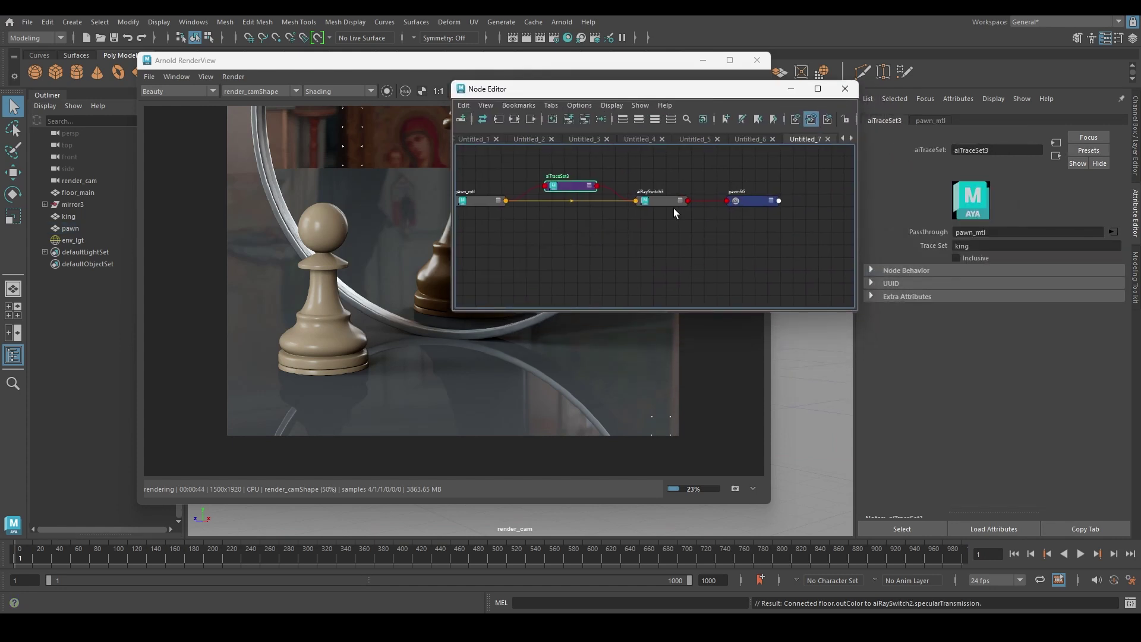
drag(672, 203, 674, 230)
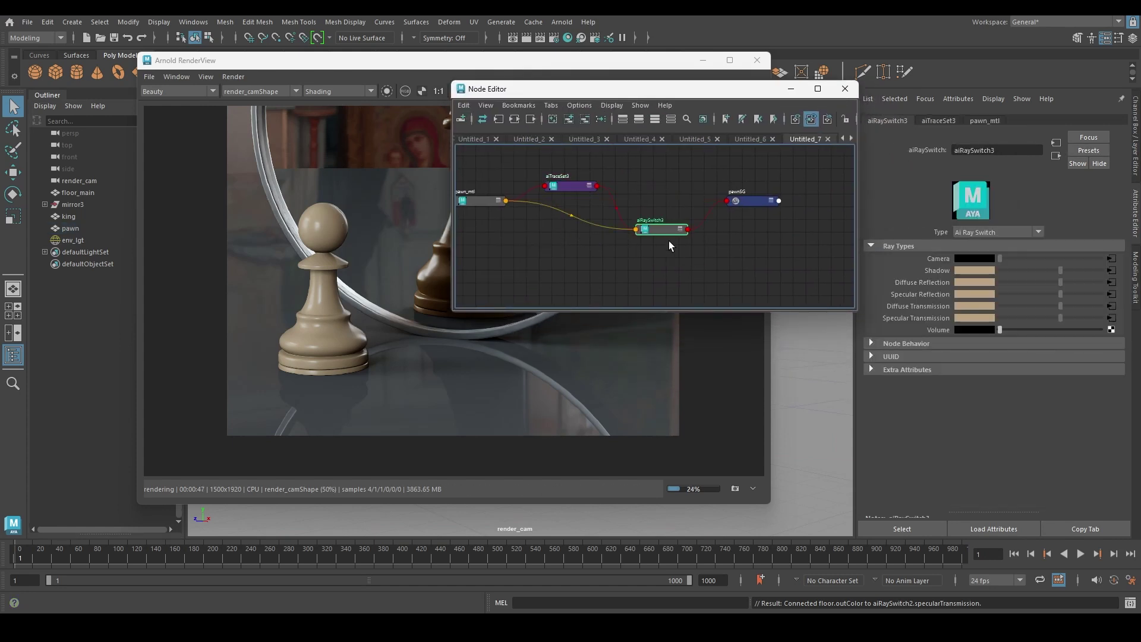
middle_drag(567, 183, 929, 292)
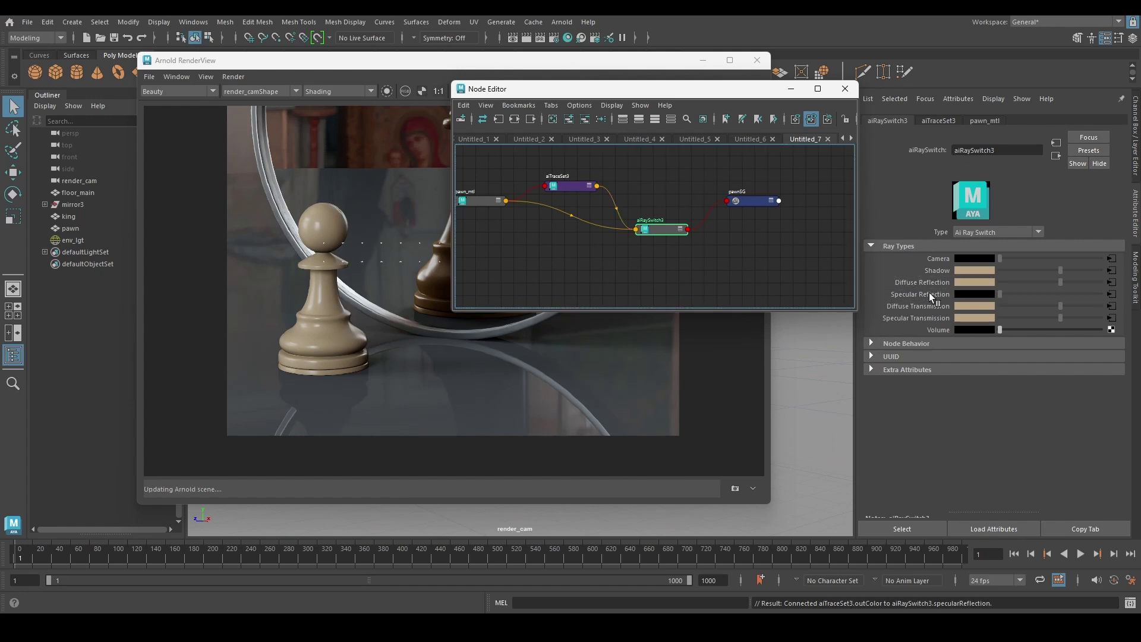
drag(625, 94, 879, 99)
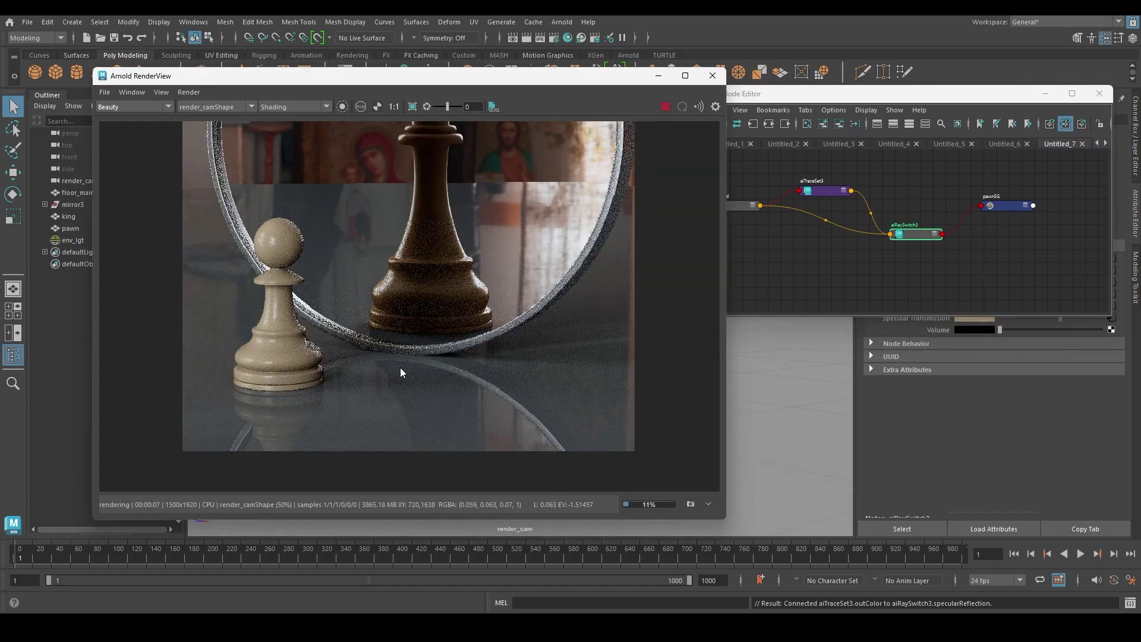
- Examine the king's base in the mirror and its floor reflection with the exposure raised to 5.00, and reset the exposure to 0
click(132, 134)
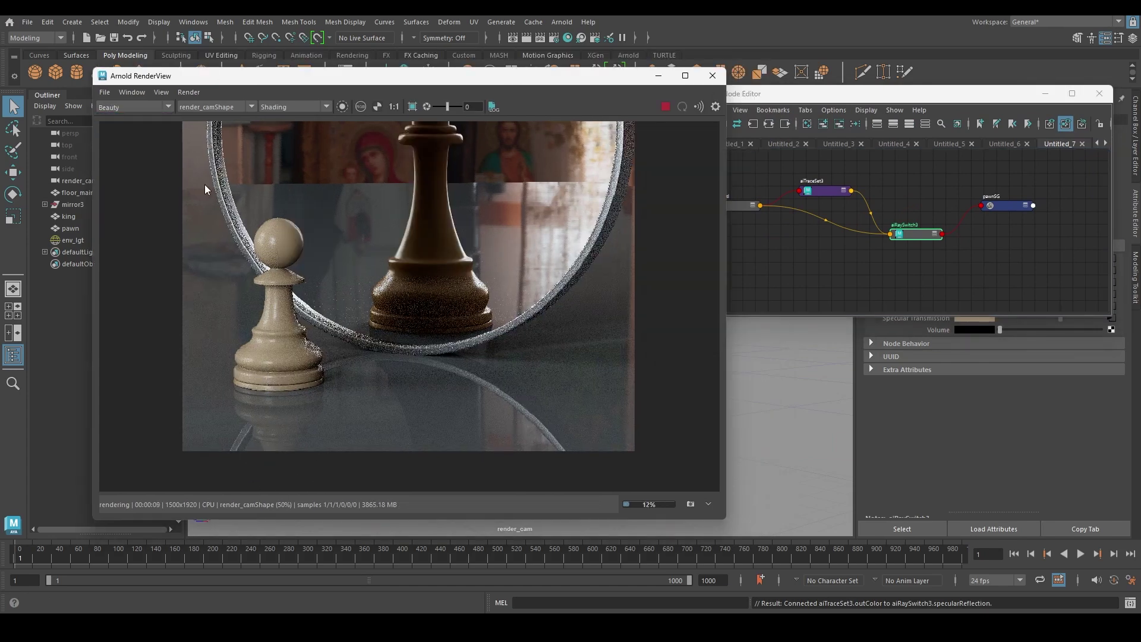
scroll(459, 351, up, 2)
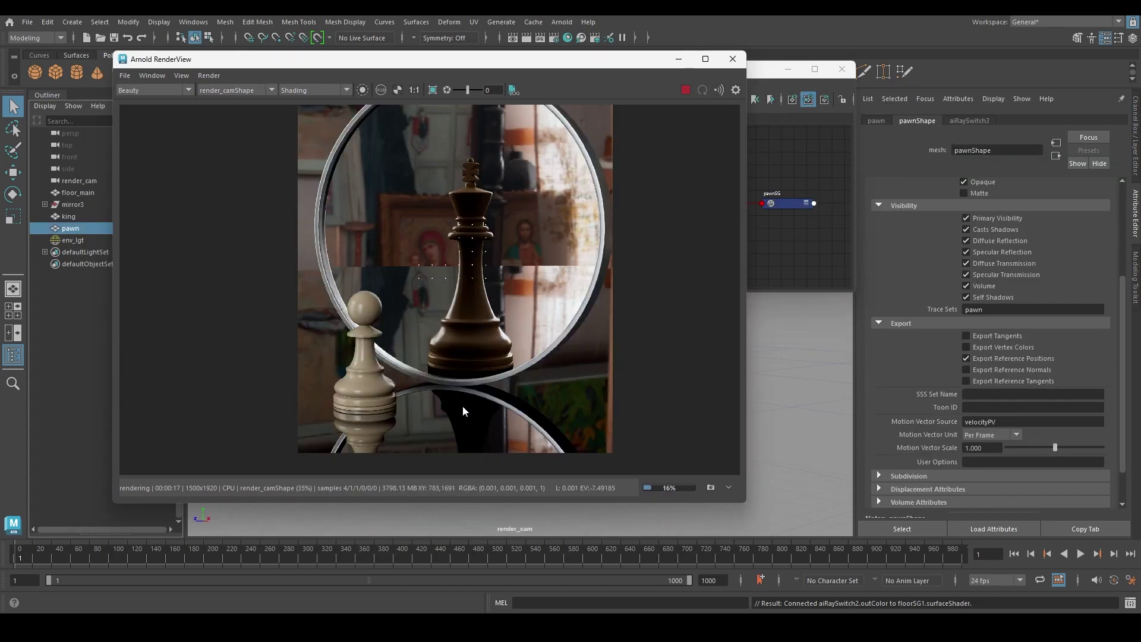
scroll(462, 406, up, 2)
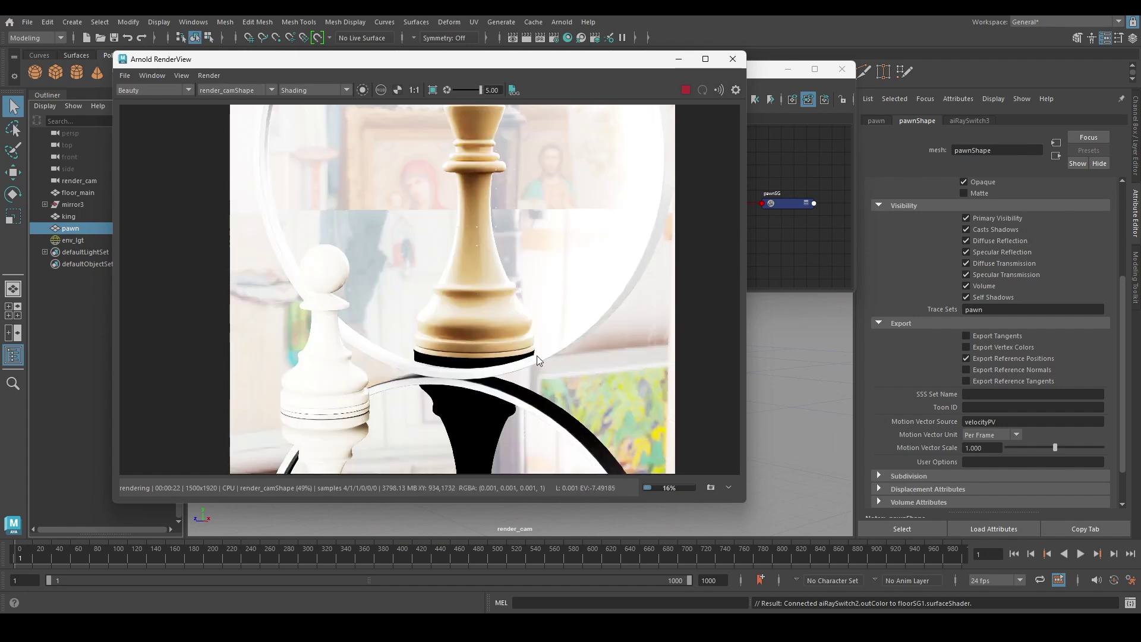
scroll(487, 269, down, 2)
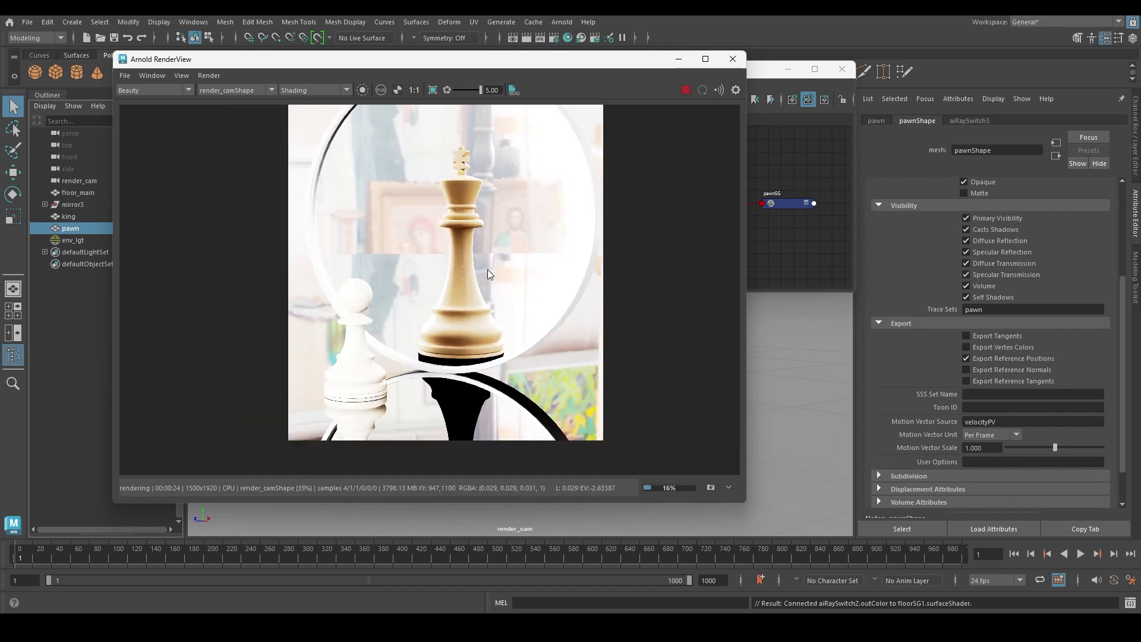
click(446, 90)
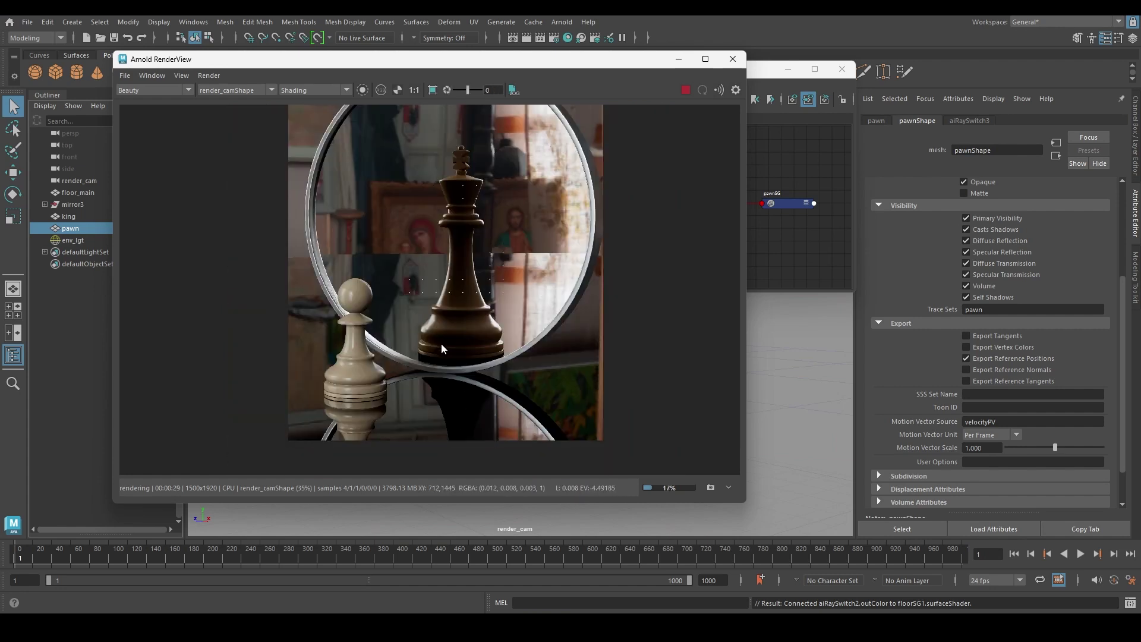
scroll(441, 343, up, 2)
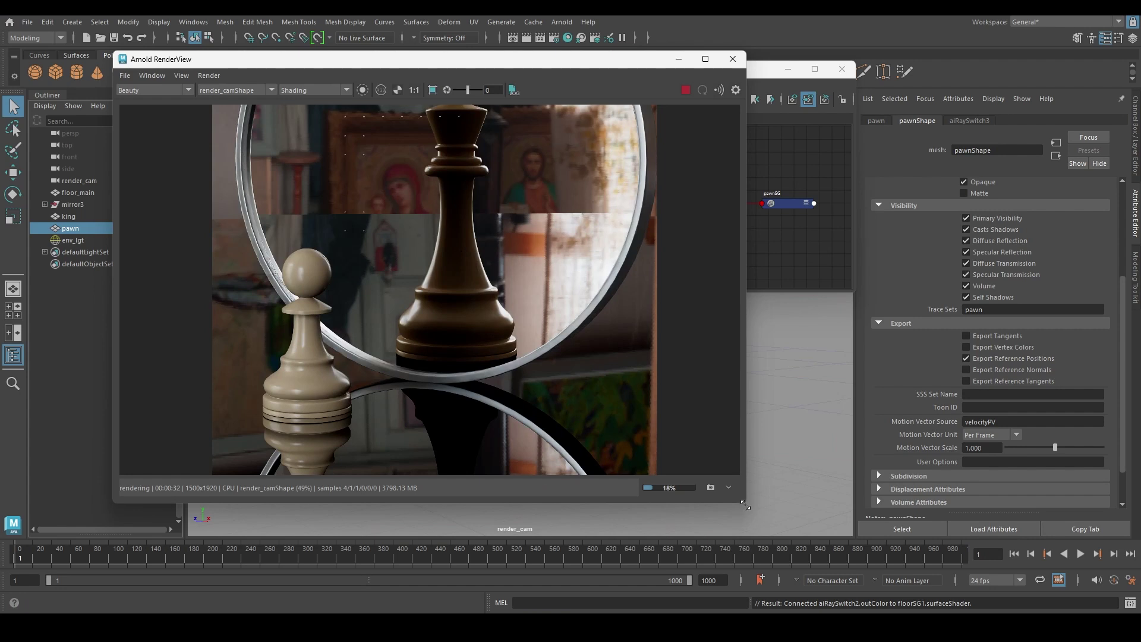
- Shrink the render view, enlarge the Node Editor and move it clear of the rendered pawn and king
drag(743, 502, 617, 485)
click(718, 254)
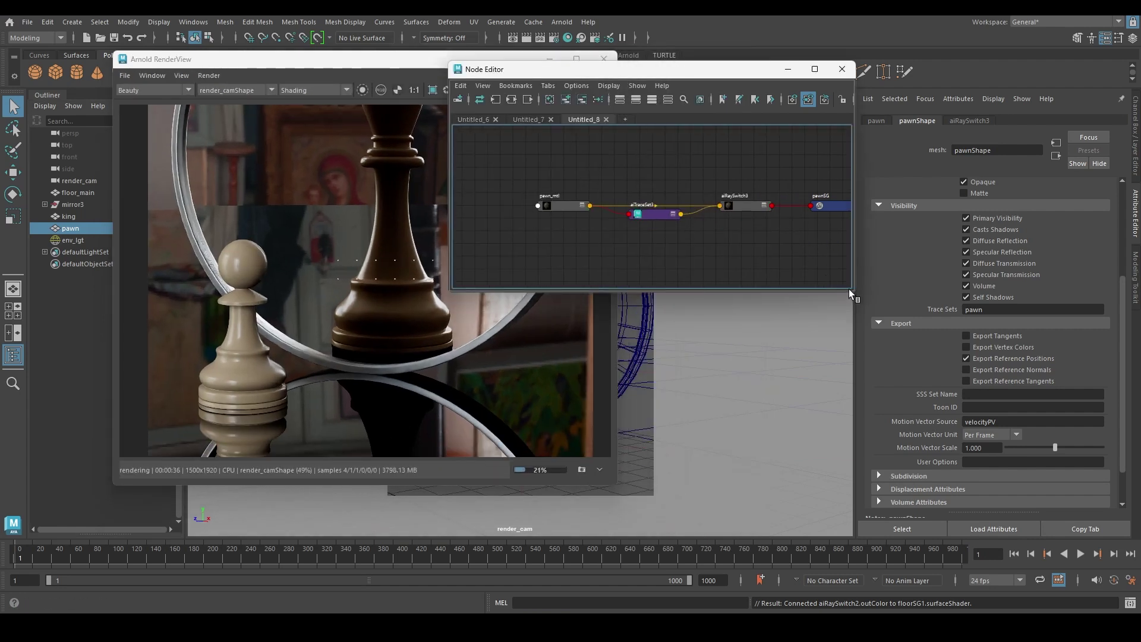
drag(850, 290, 859, 409)
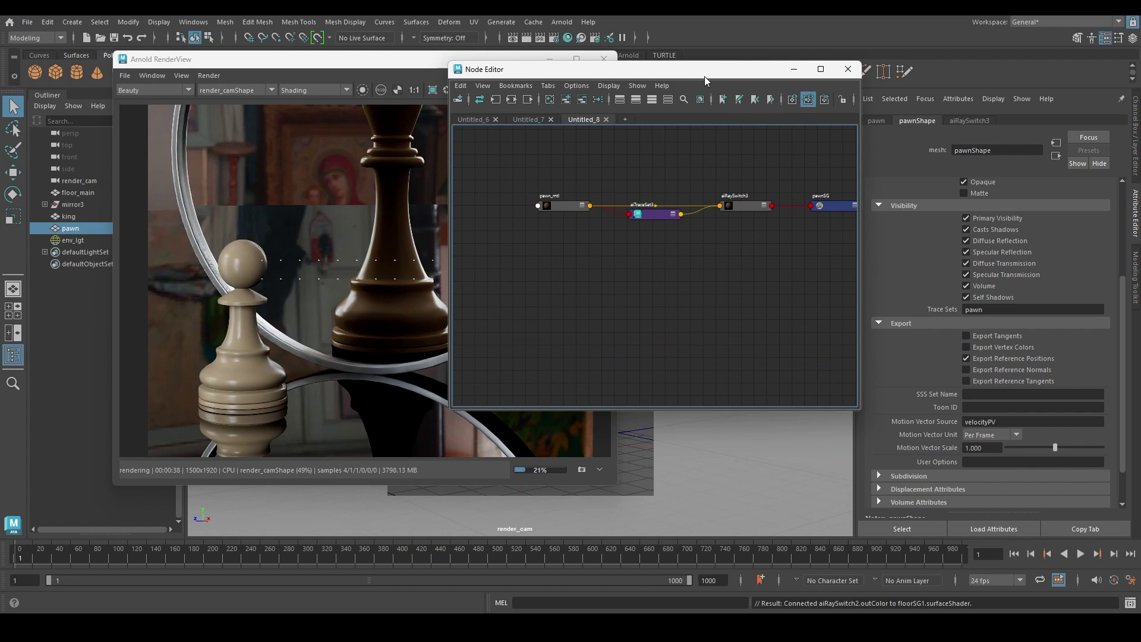
drag(704, 76, 804, 215)
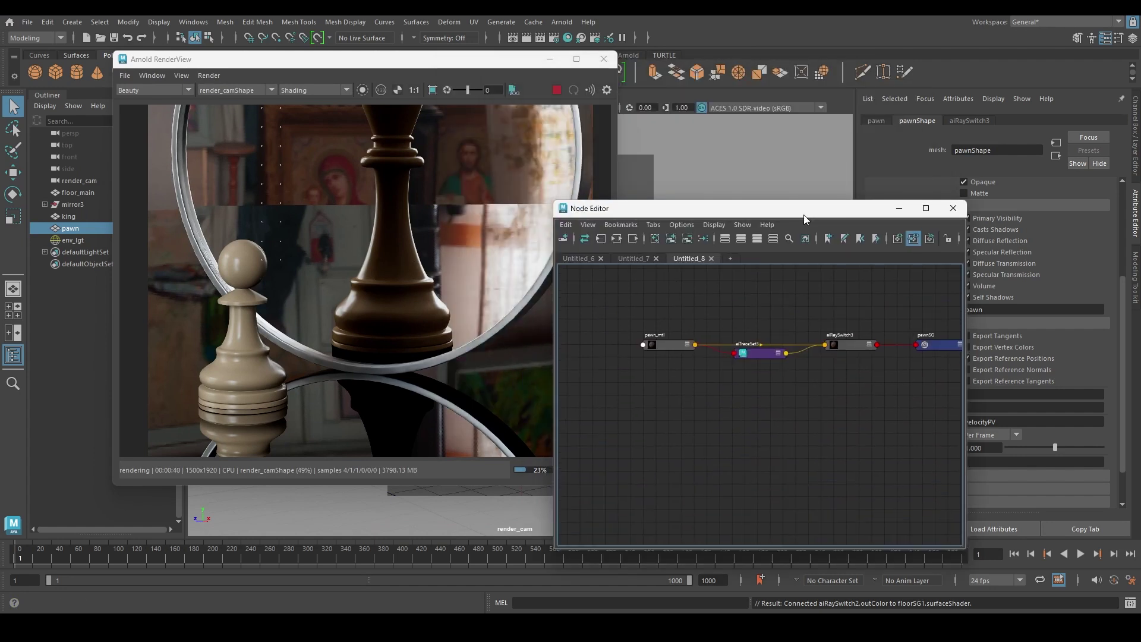
- Set the Specular ray depth to 2 in the Arnold render settings
click(554, 38)
click(726, 155)
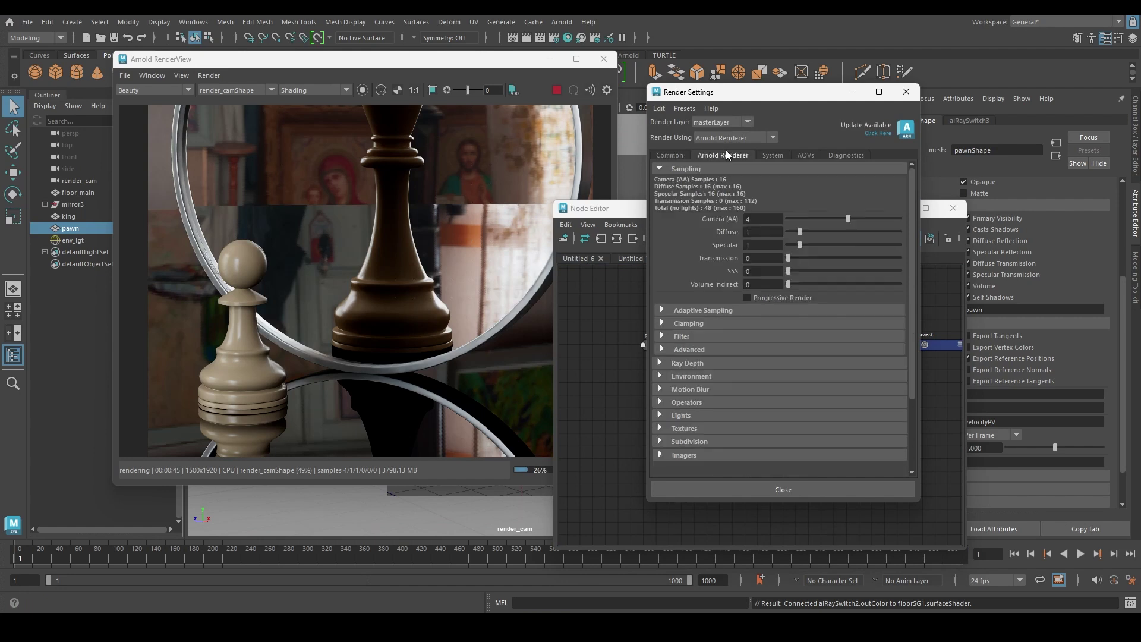
click(693, 365)
click(755, 404)
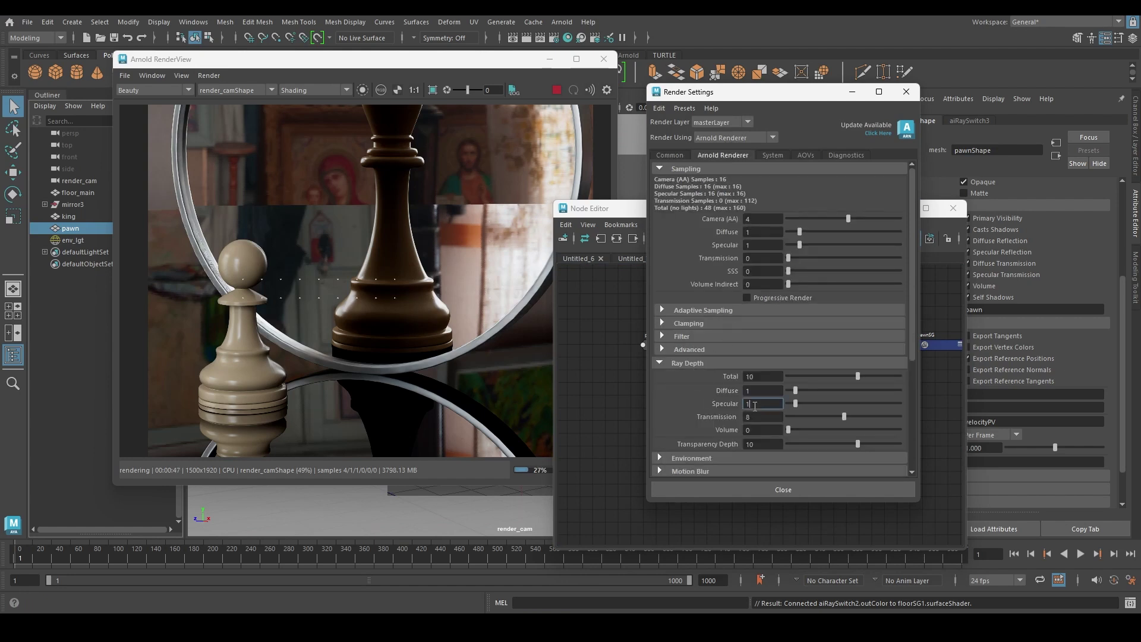
drag(442, 59, 396, 61)
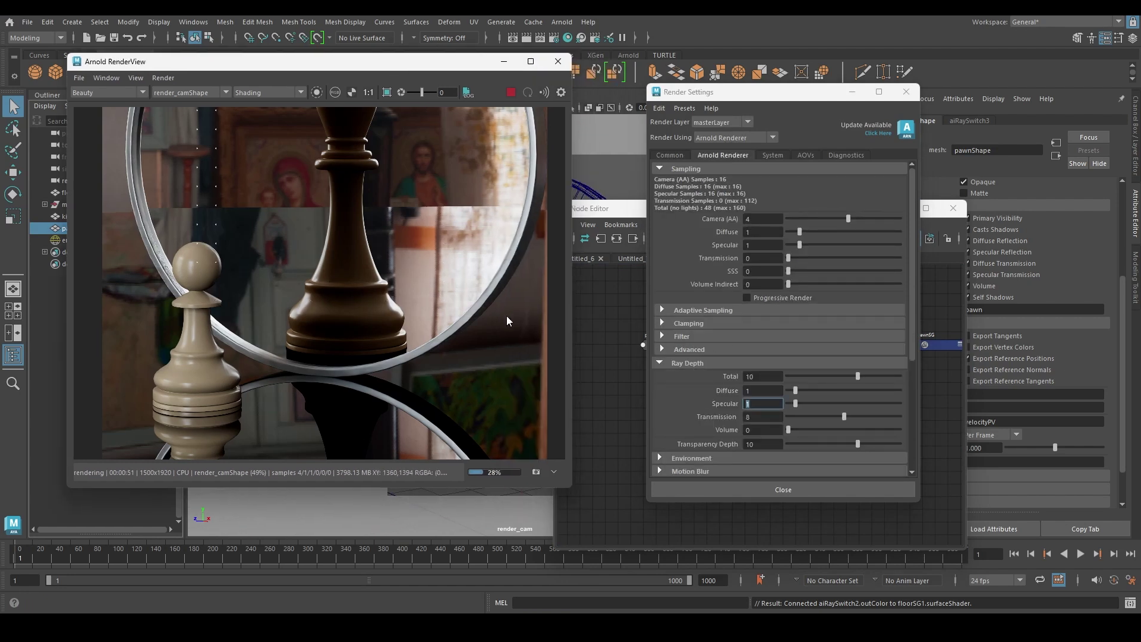
scroll(319, 384, down, 2)
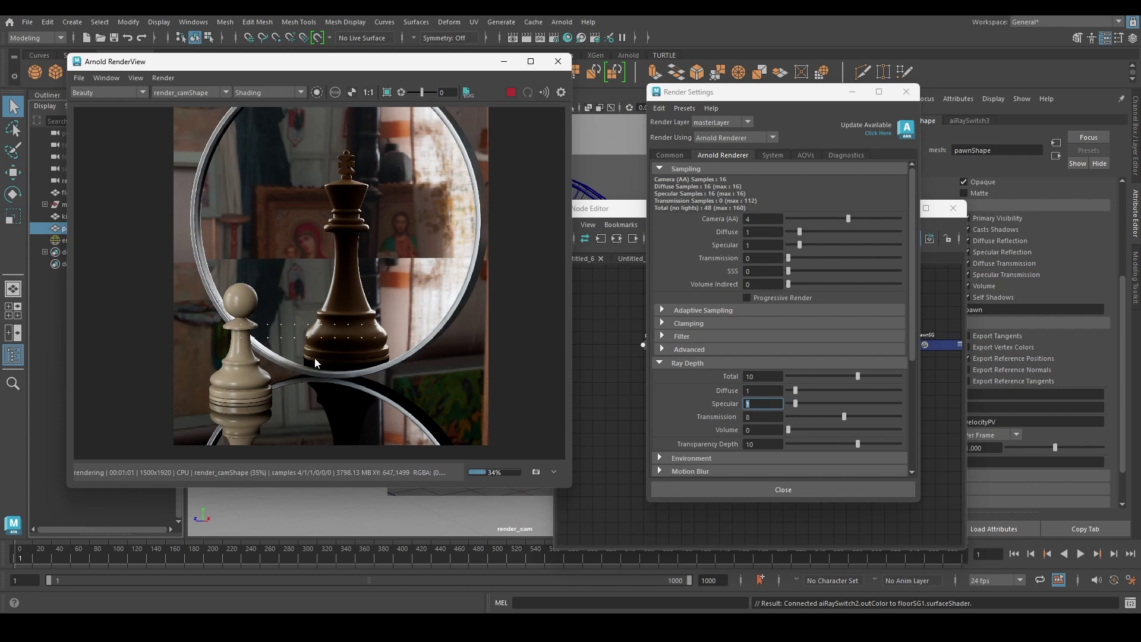
scroll(315, 358, up, 4)
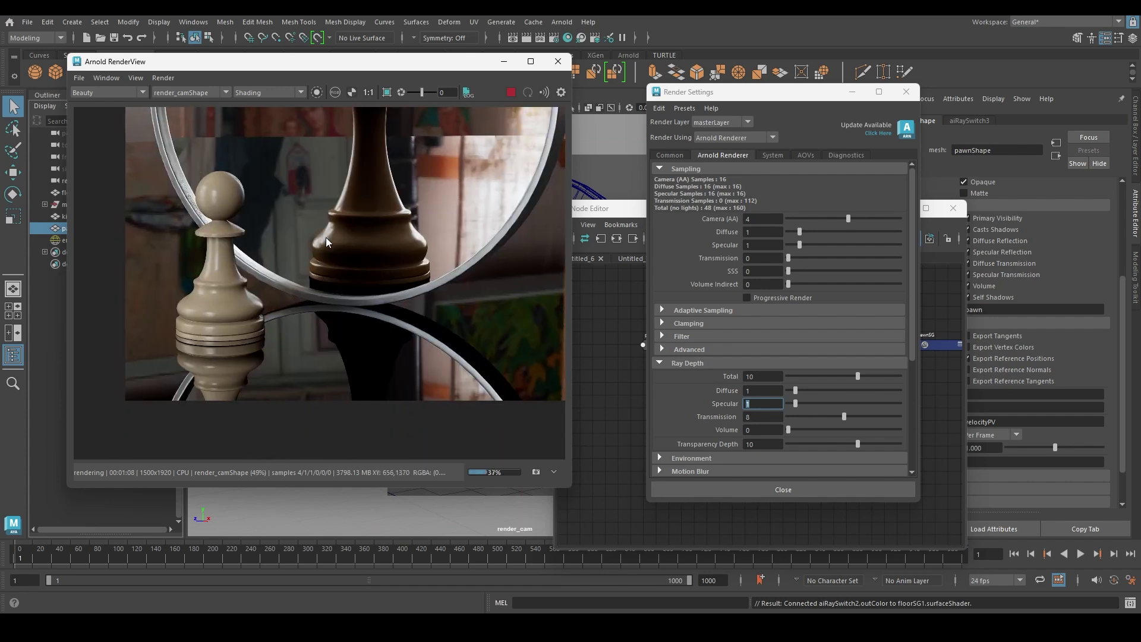
middle_drag(340, 223, 338, 265)
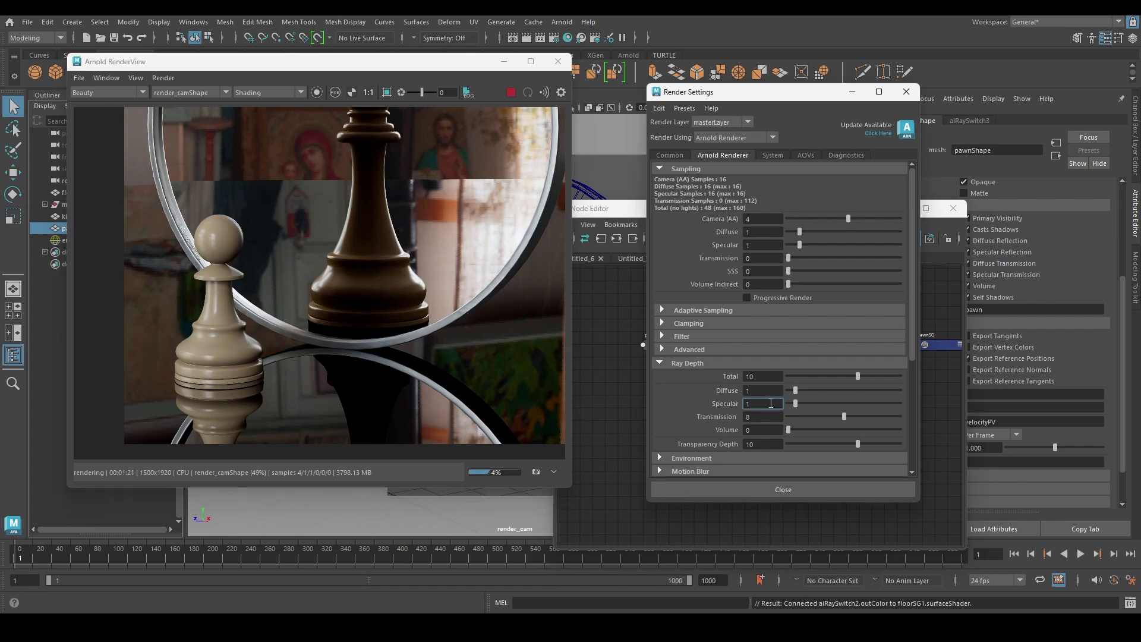
text(2)
key(Return)
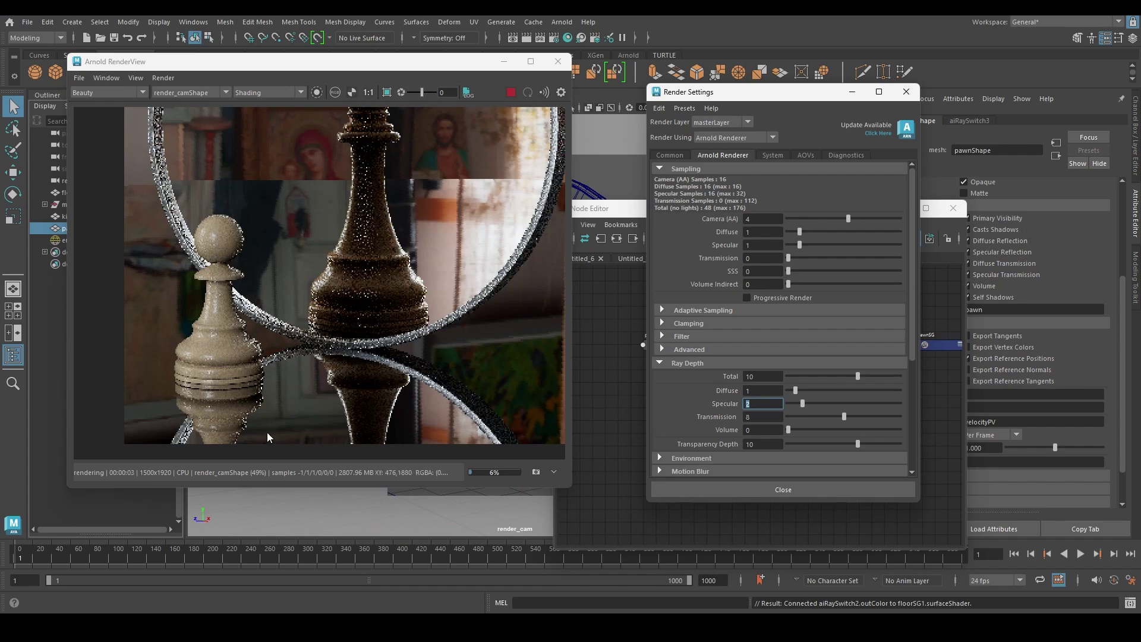
- Examine the king's and mirror's reflections on the floor in the render
scroll(276, 425, down, 3)
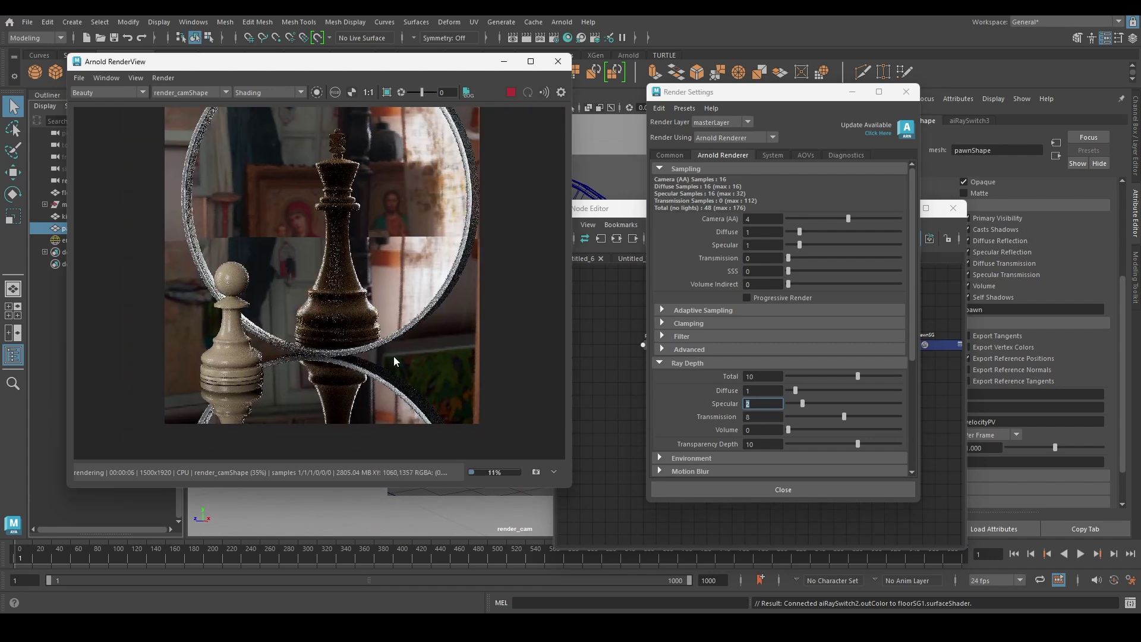
scroll(377, 347, down, 2)
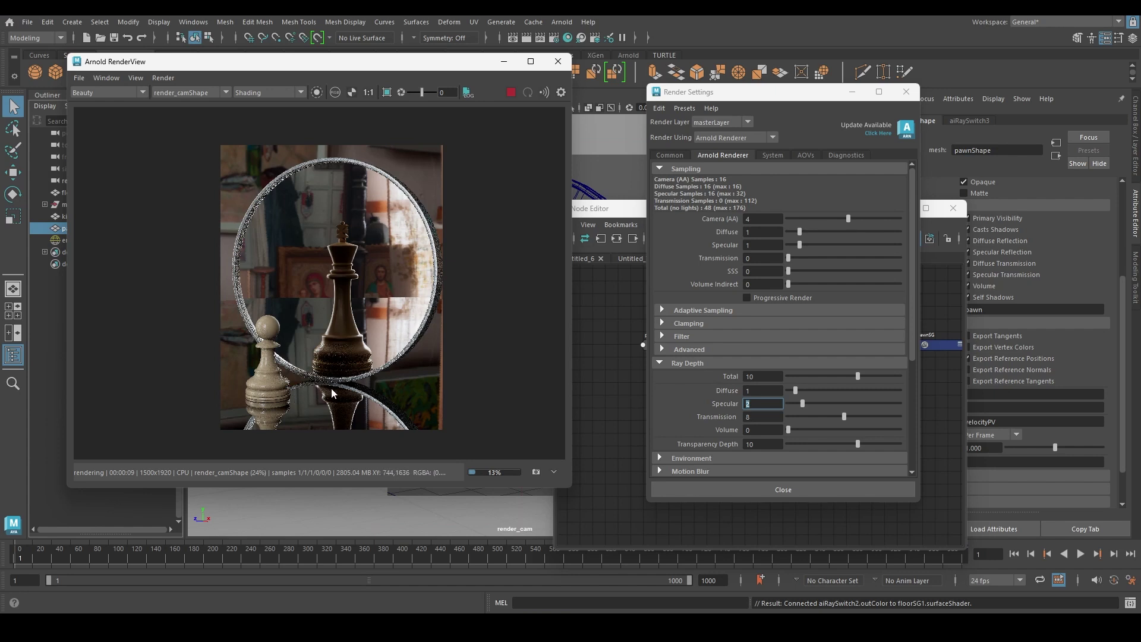
scroll(331, 390, up, 2)
middle_drag(337, 392, 352, 355)
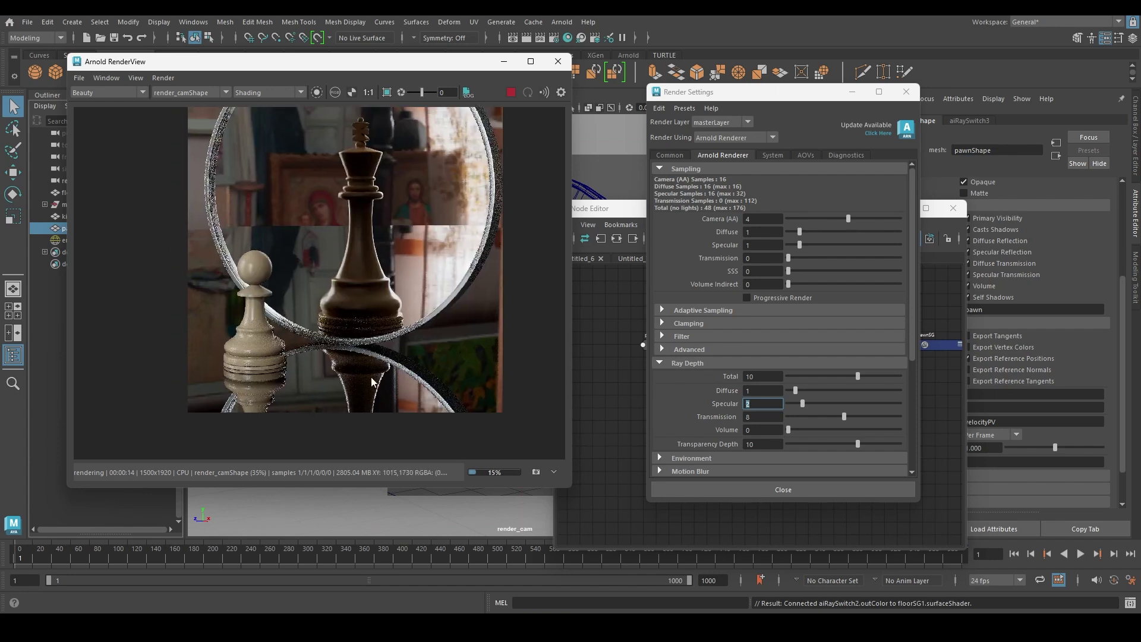
- Graph the floor's aiRaySwitch2 network in the Node Editor and open the floor material's attributes
click(429, 348)
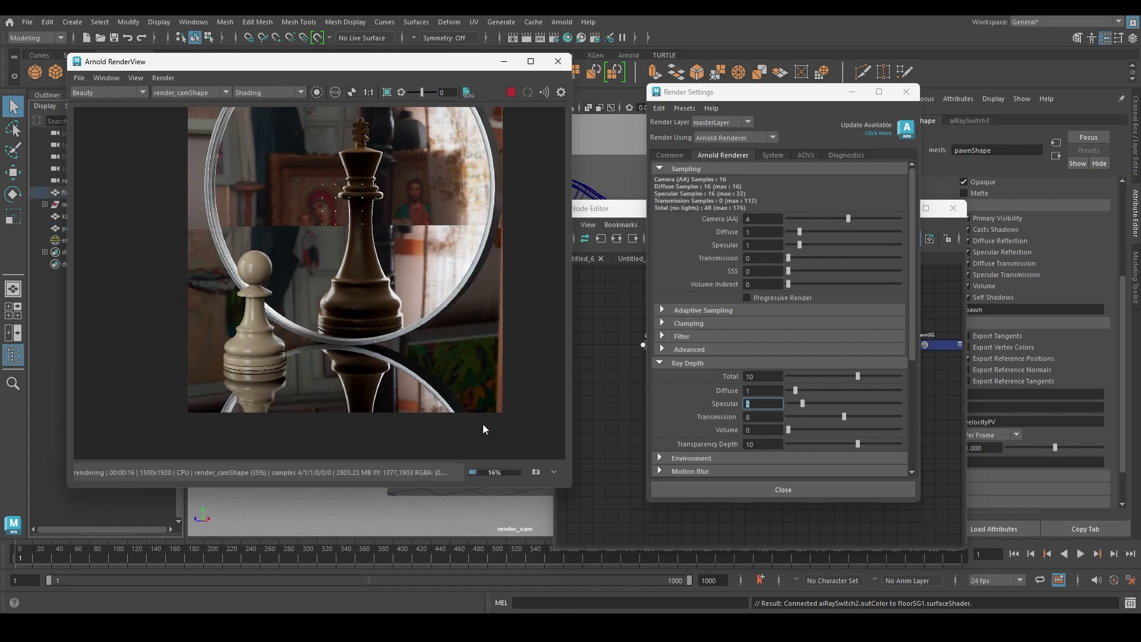
drag(772, 92, 679, 161)
click(459, 340)
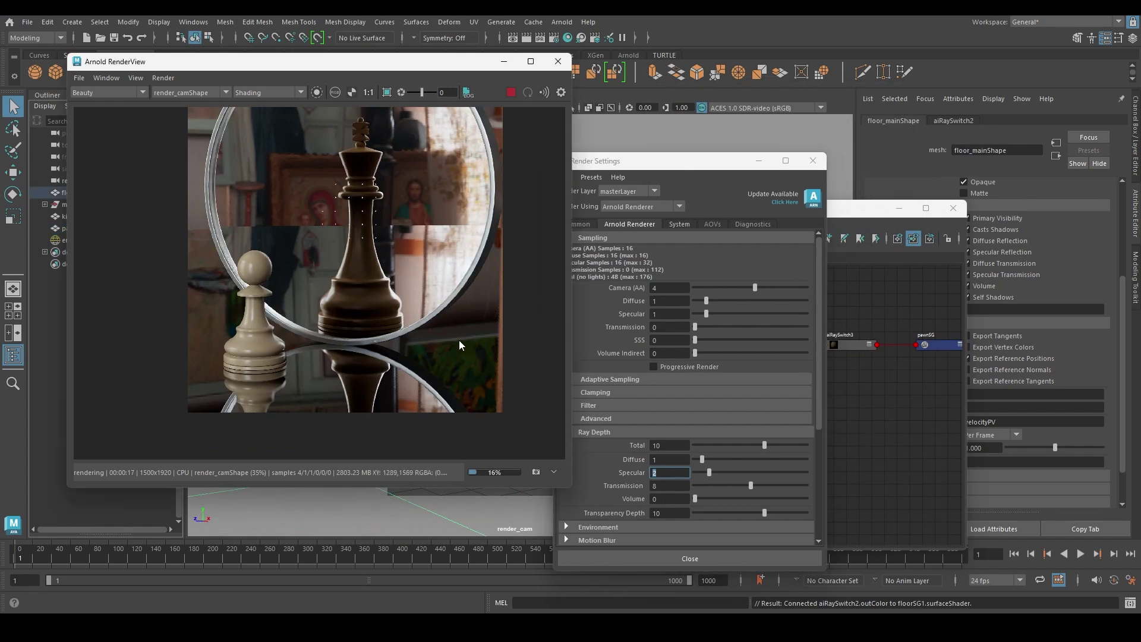
click(950, 124)
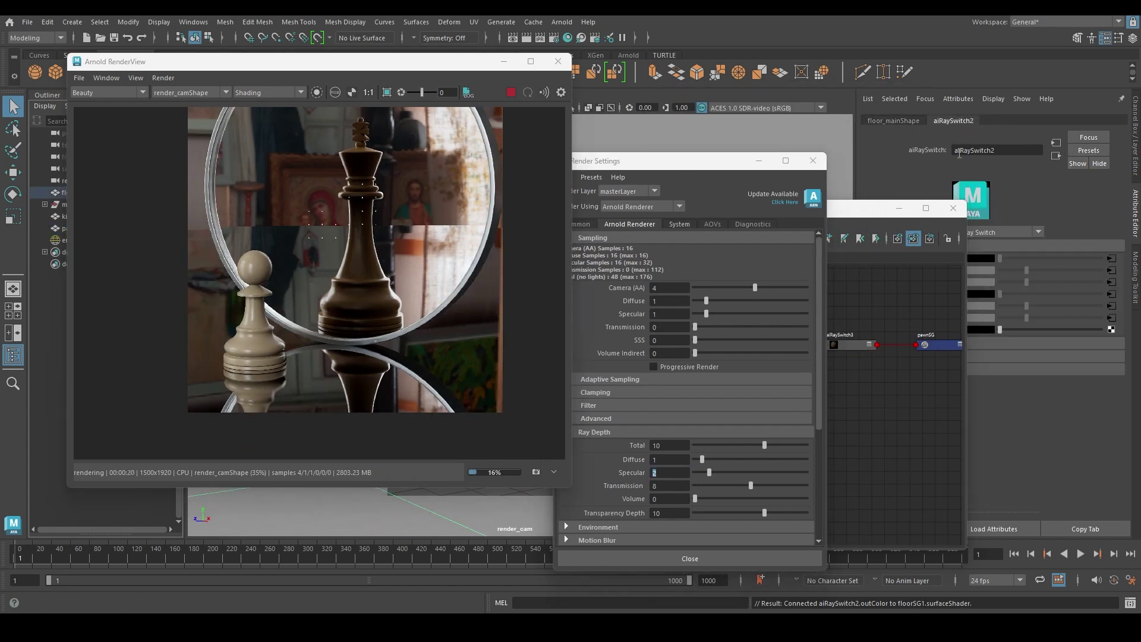
click(892, 416)
click(597, 373)
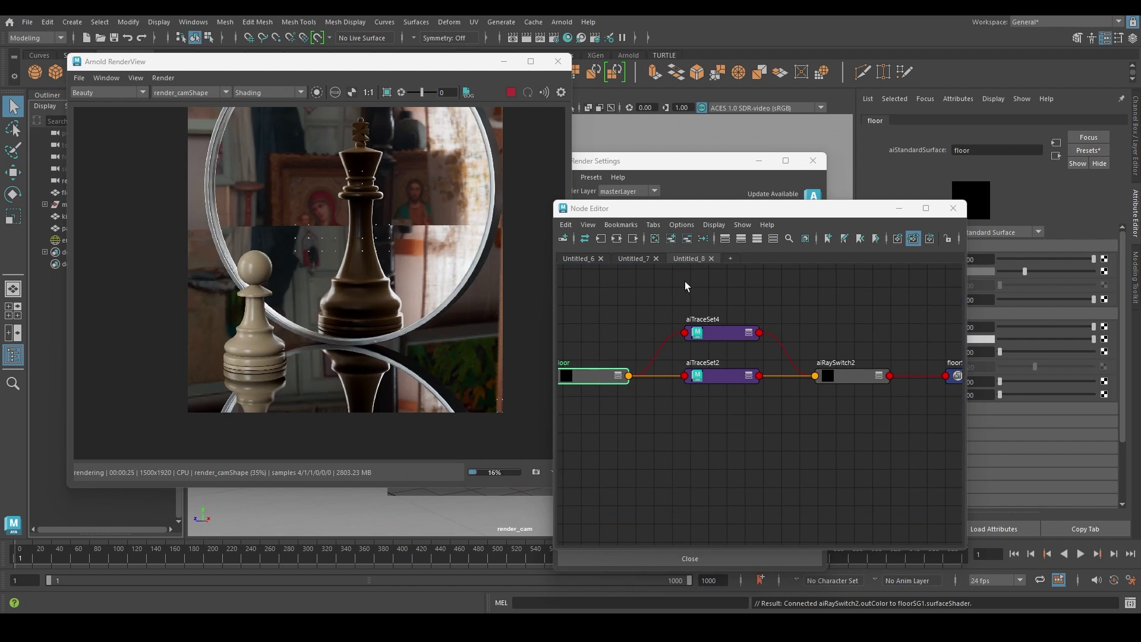
- Set the floor material's Metalness to 0, its IOR to 1.100 and its Specular Roughness to 0.282
drag(737, 212, 646, 408)
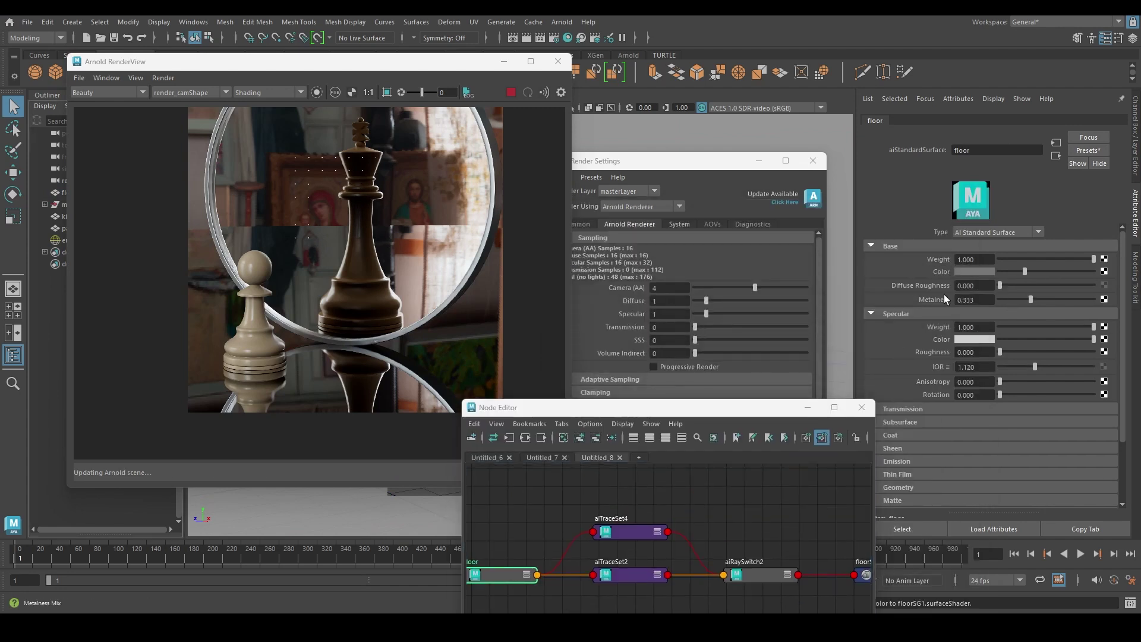
ctrl+drag(944, 295, 882, 294)
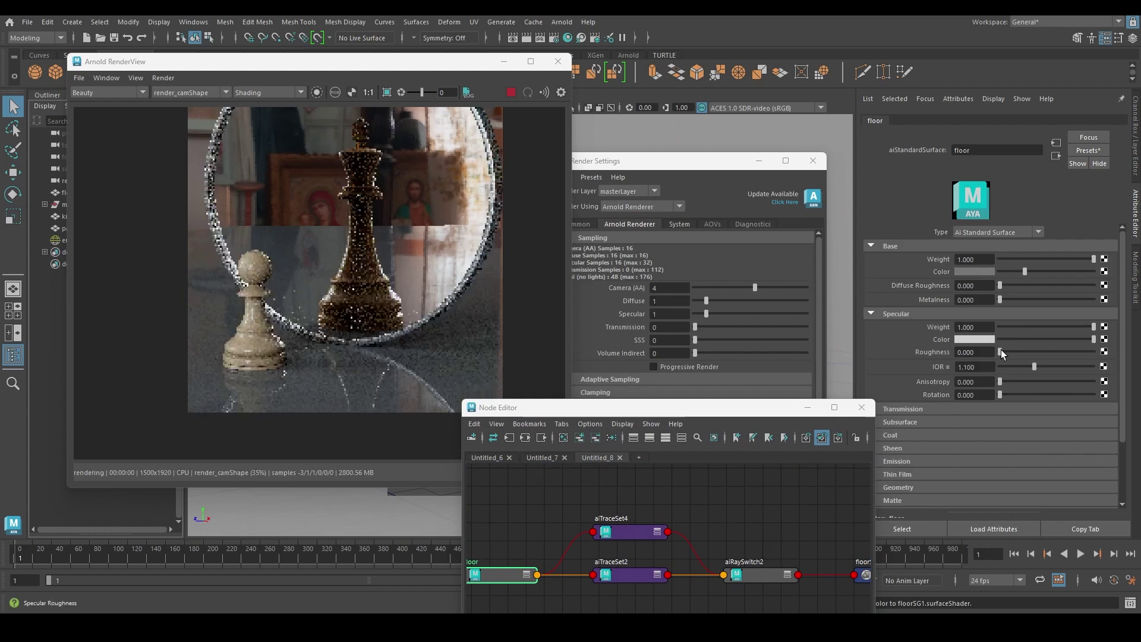
drag(1001, 351, 1025, 352)
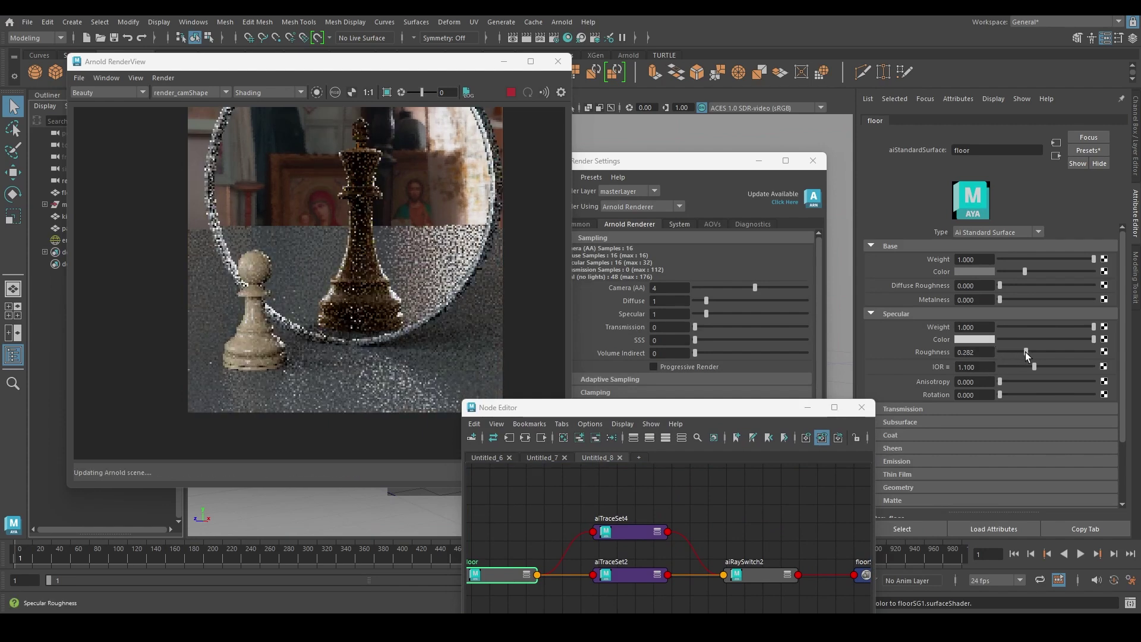
- Examine the rougher floor and the king's mirror reflection in the Beauty render
click(183, 346)
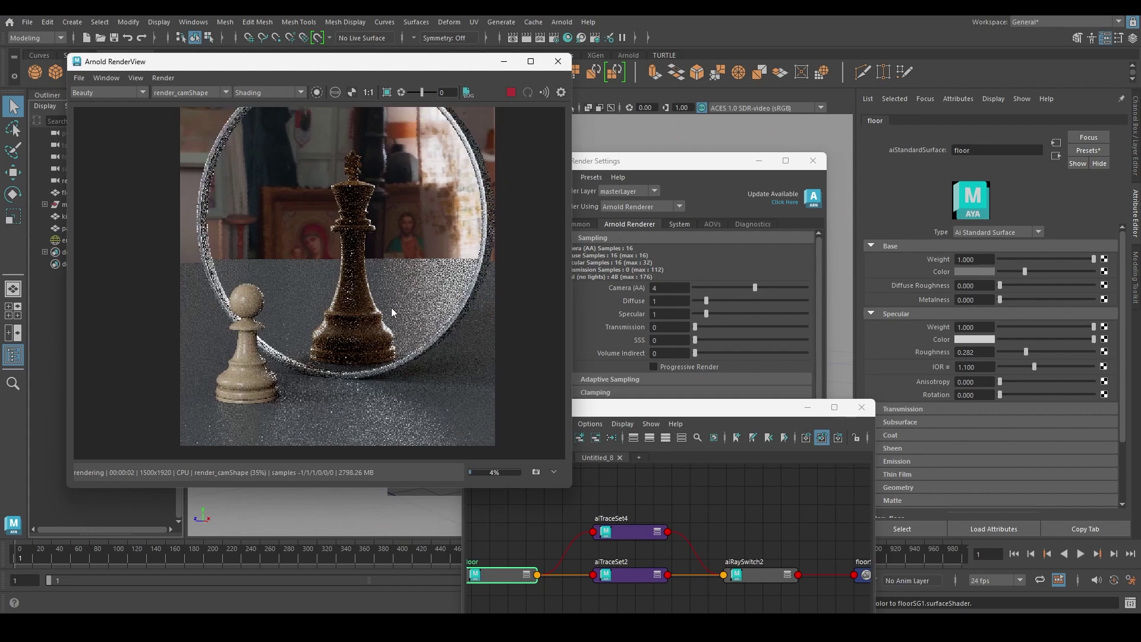
scroll(280, 424, up, 2)
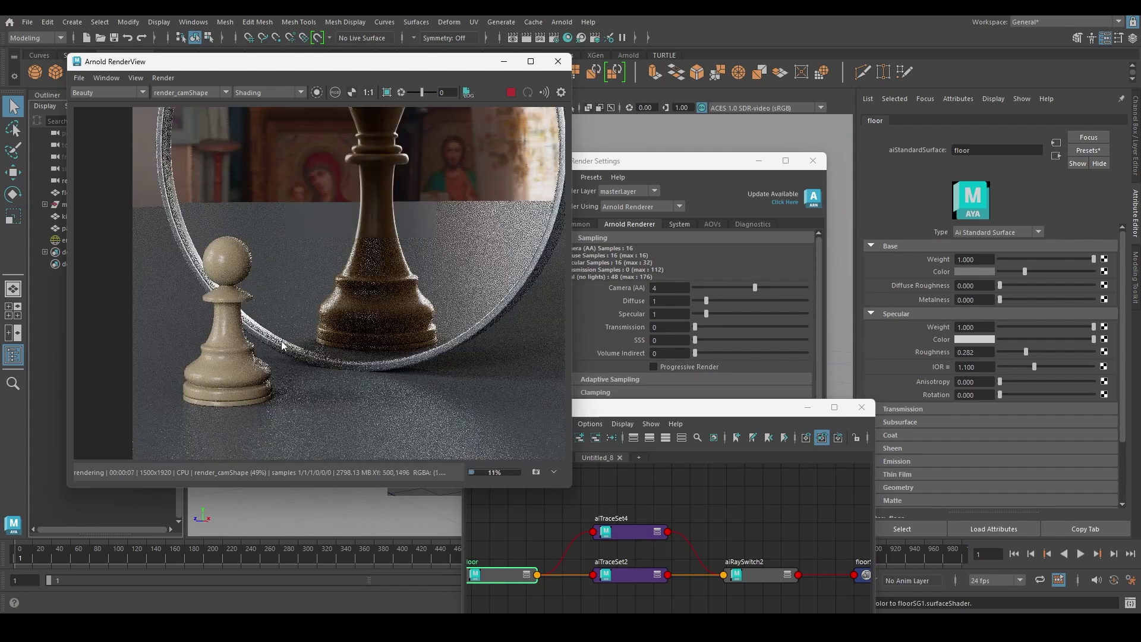
scroll(334, 332, down, 3)
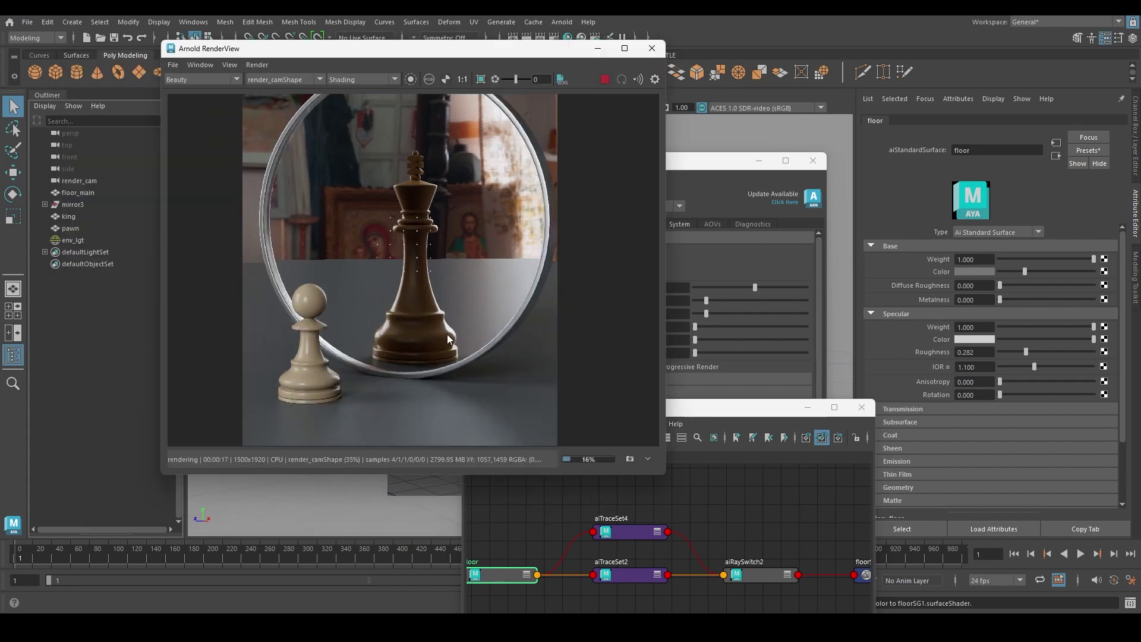
scroll(446, 331, down, 2)
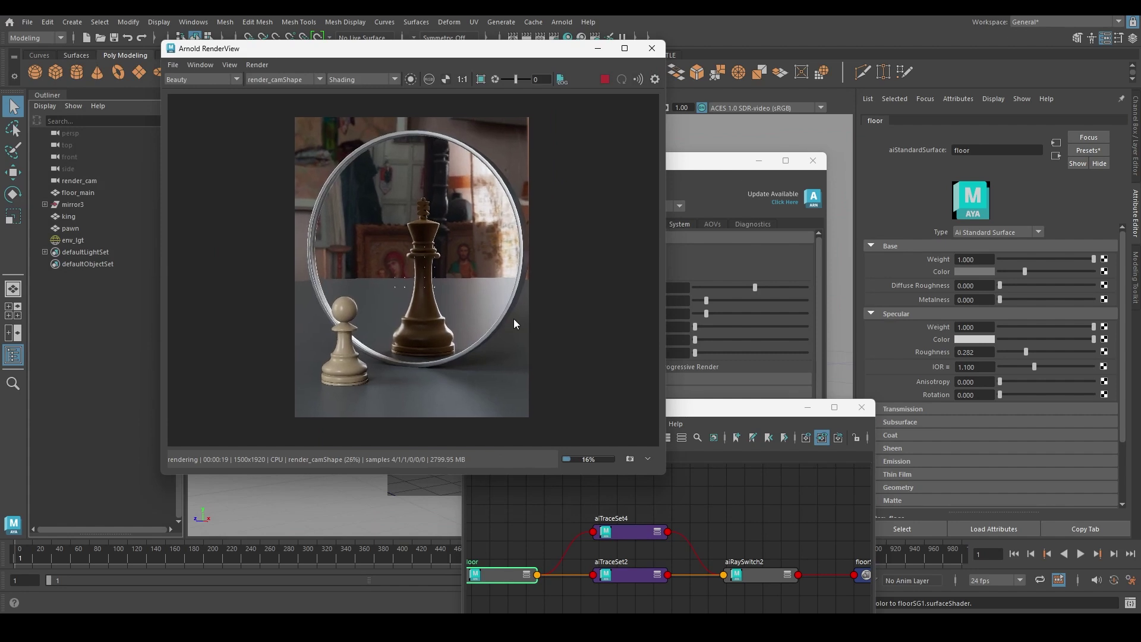